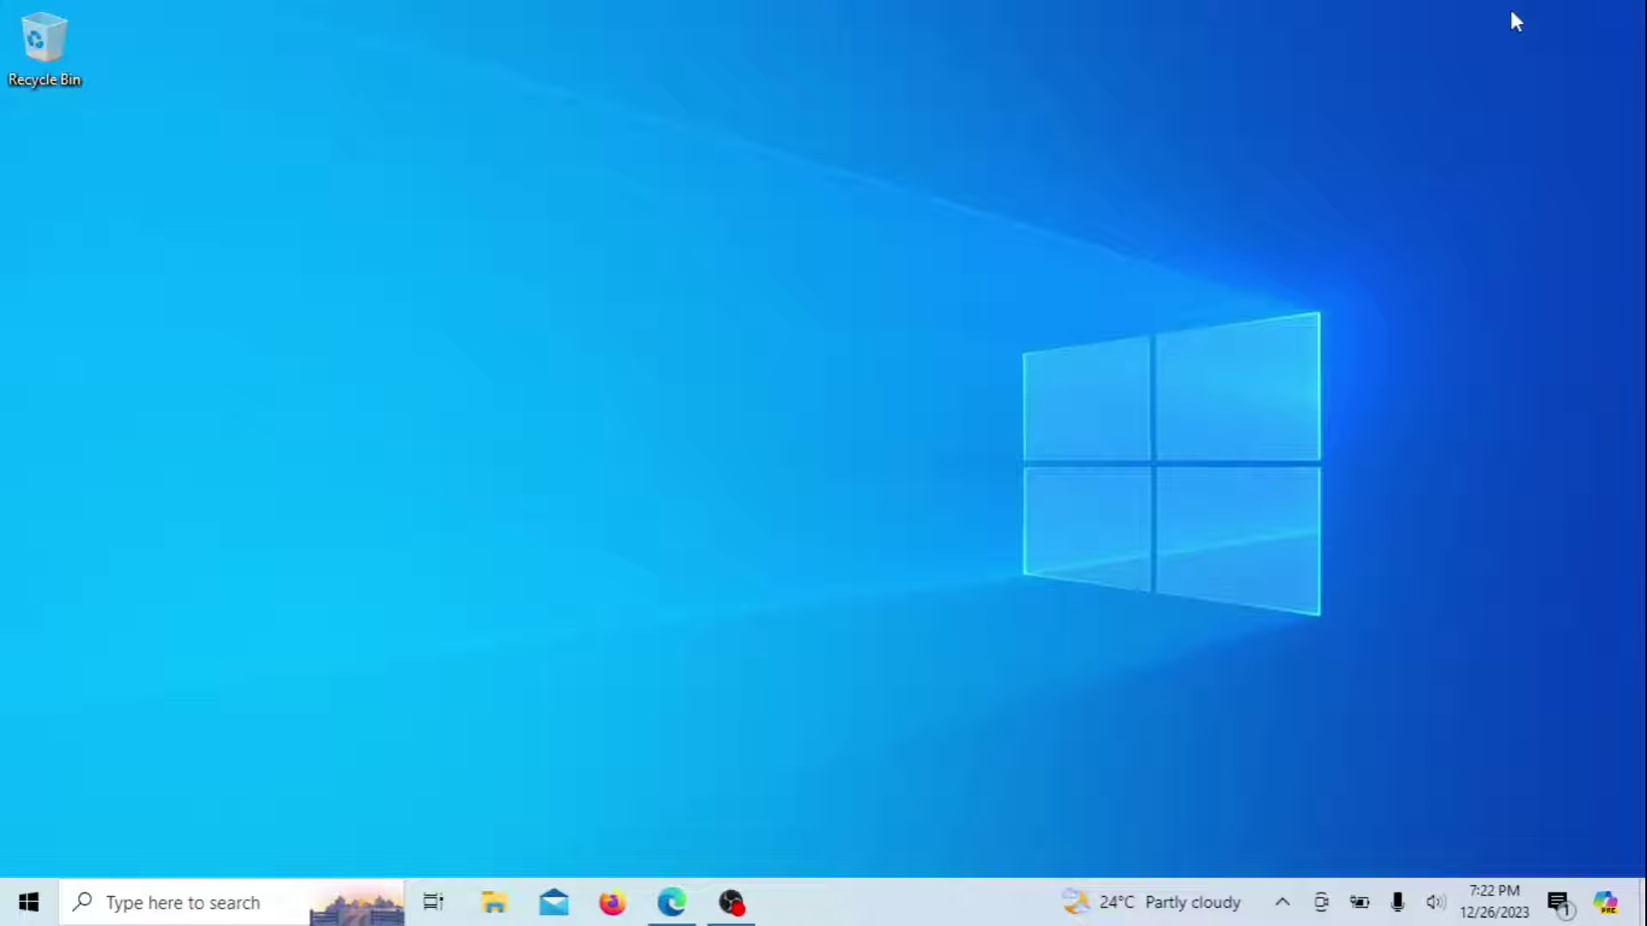
Run powercfg /lastwake in an administrator Command Prompt; it reports a wake history count of 0
{"action": "left_click", "coordinate": [167, 904]}
{"action": "type", "text": "cmd"}
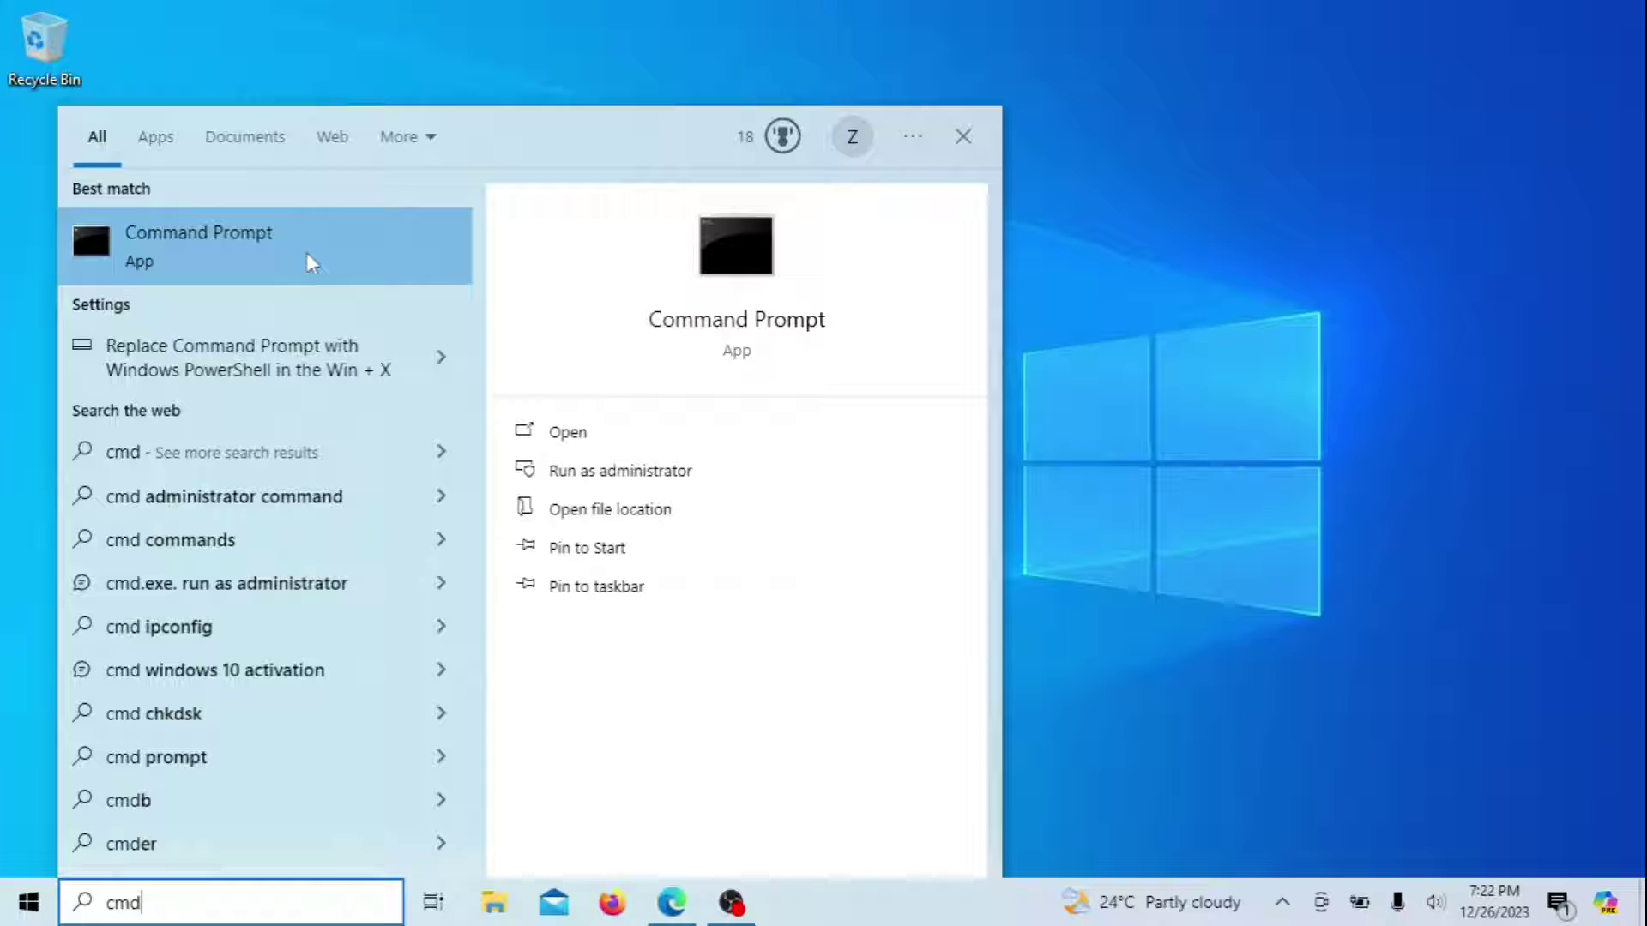
{"action": "right_click", "coordinate": [306, 253]}
{"action": "left_click", "coordinate": [388, 275]}
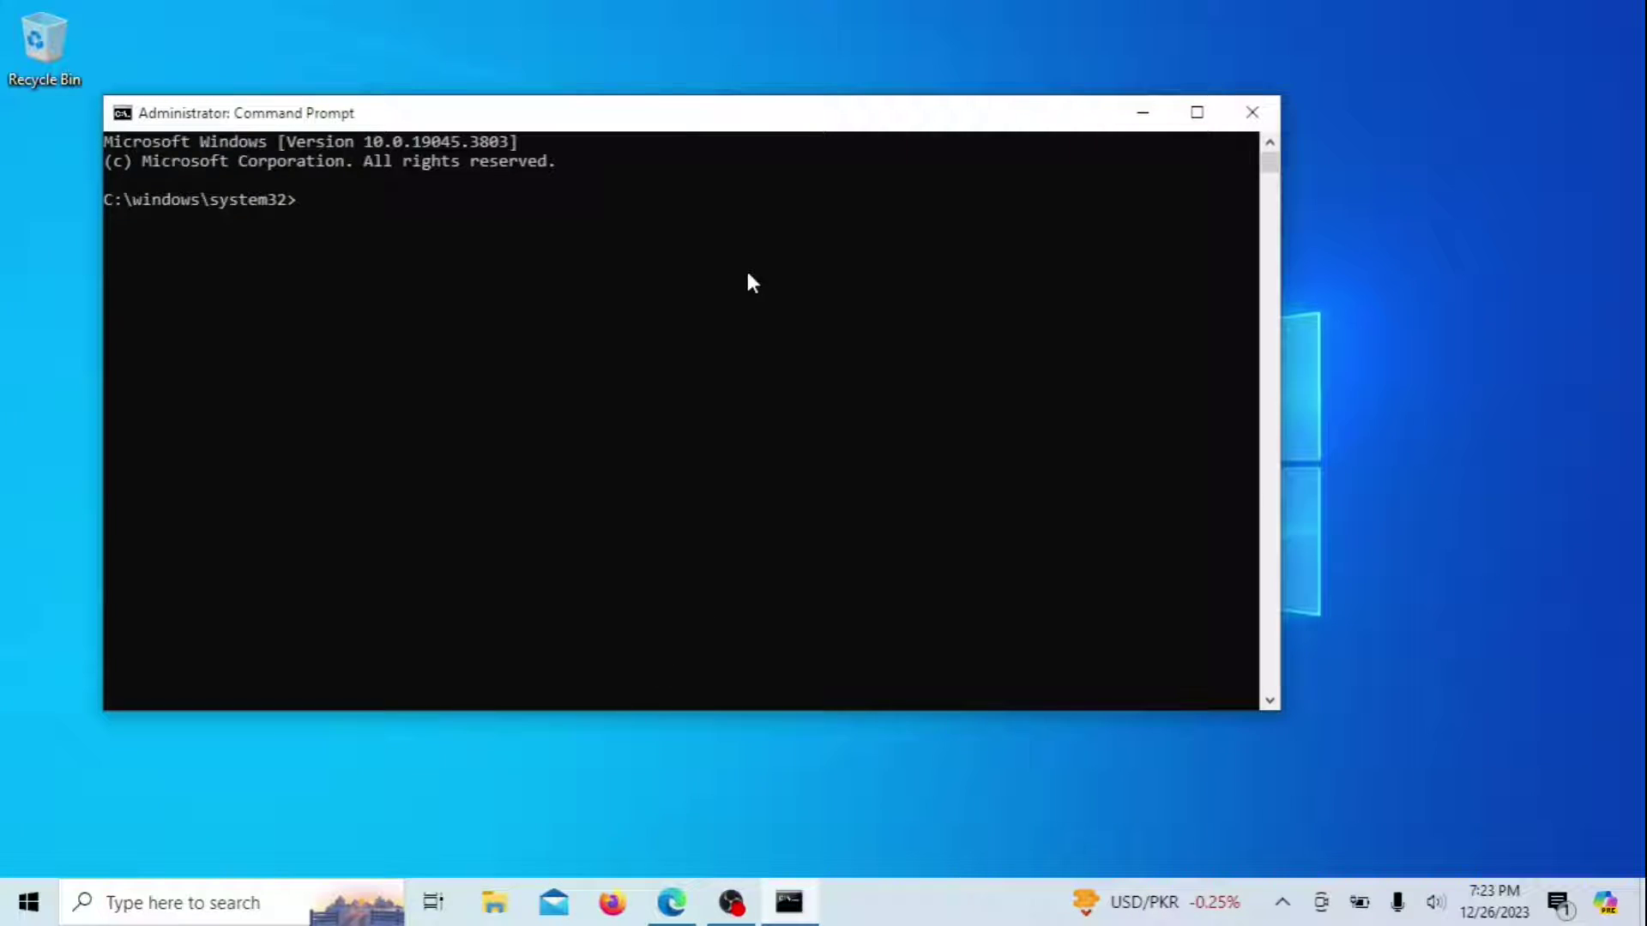
{"action": "type", "text": "powercfg /lastwake"}
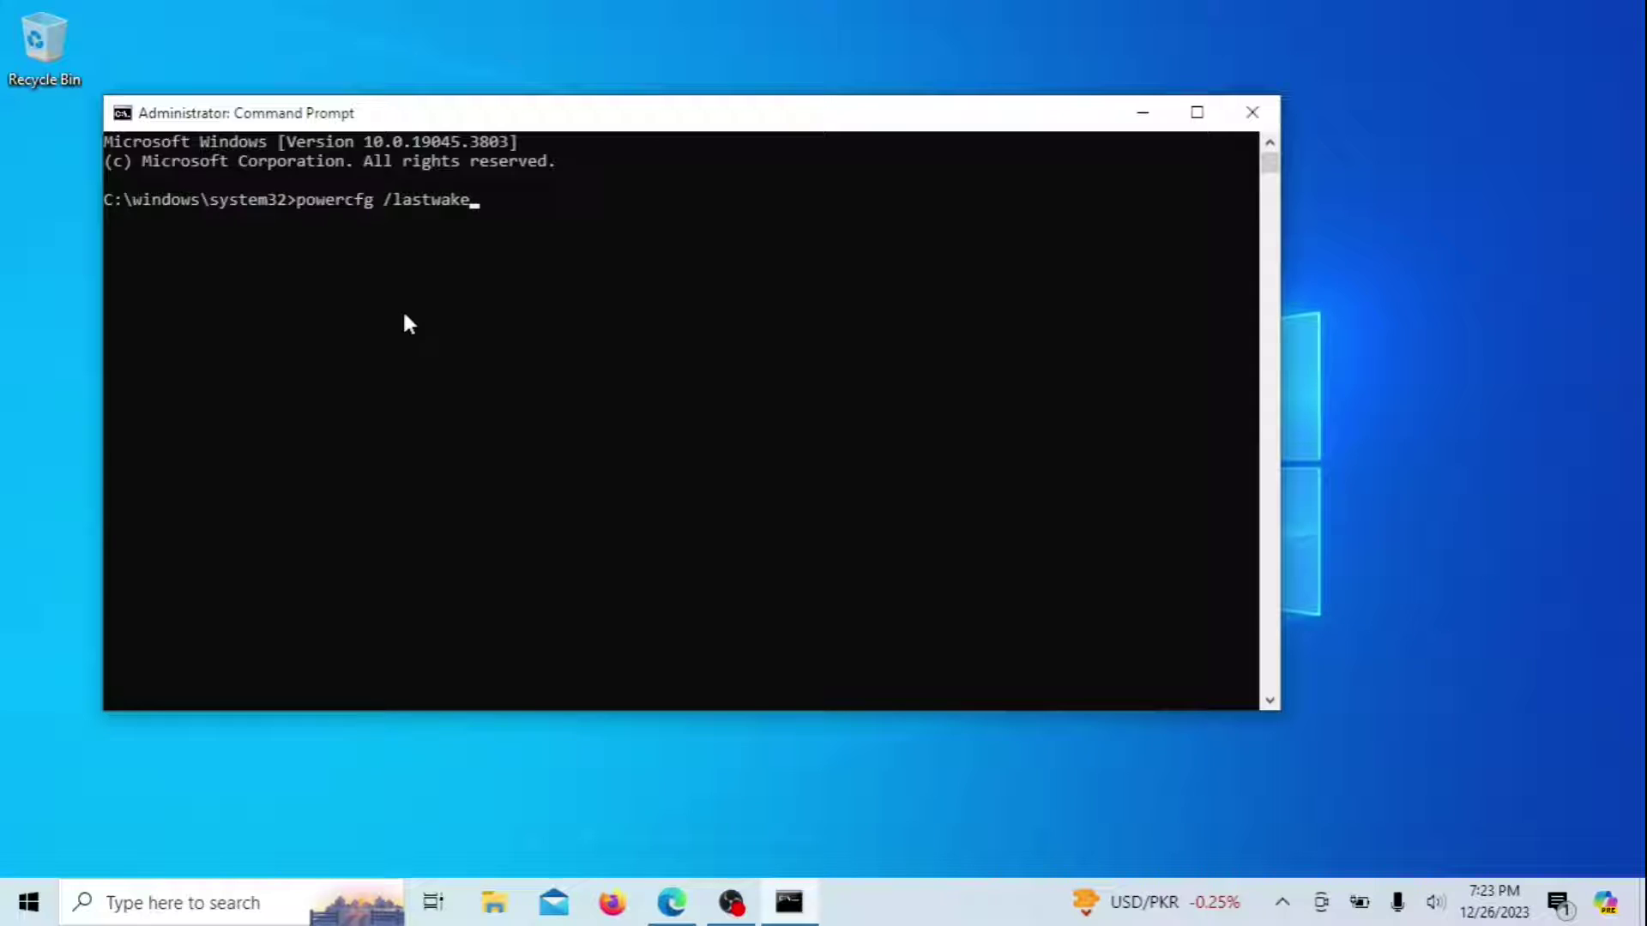
{"action": "key", "text": "Return"}
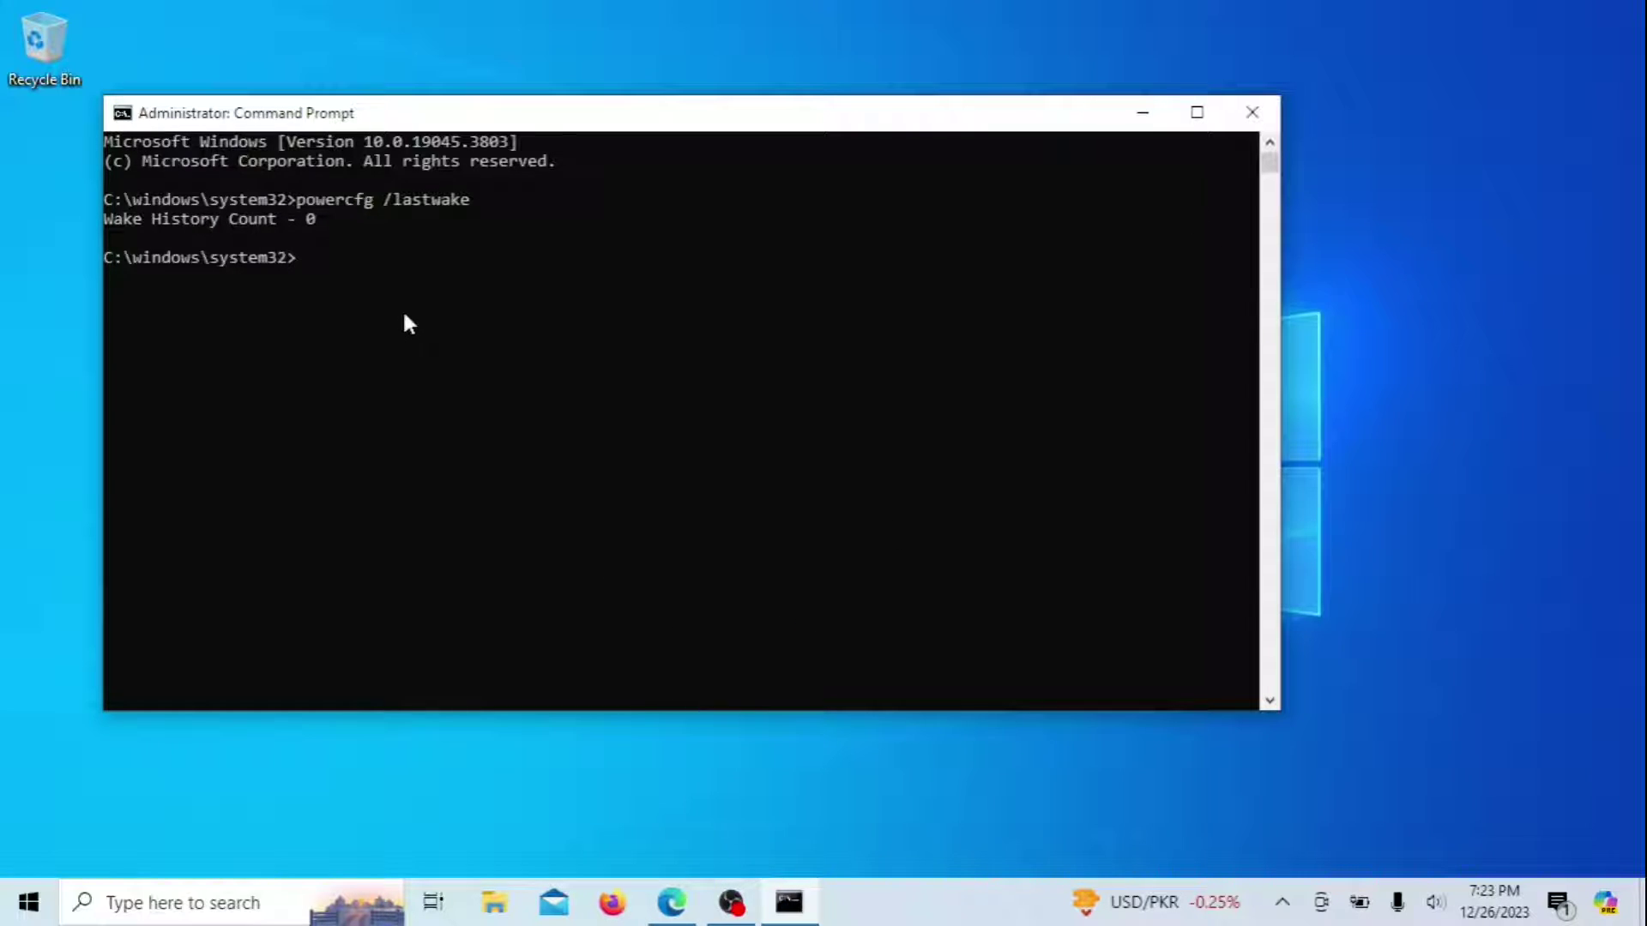
Run powercfg /devicequery wake_armed in a fresh administrator Command Prompt to list wake-armed devices
{"action": "key", "text": "alt+F4"}
{"action": "left_click", "coordinate": [246, 896]}
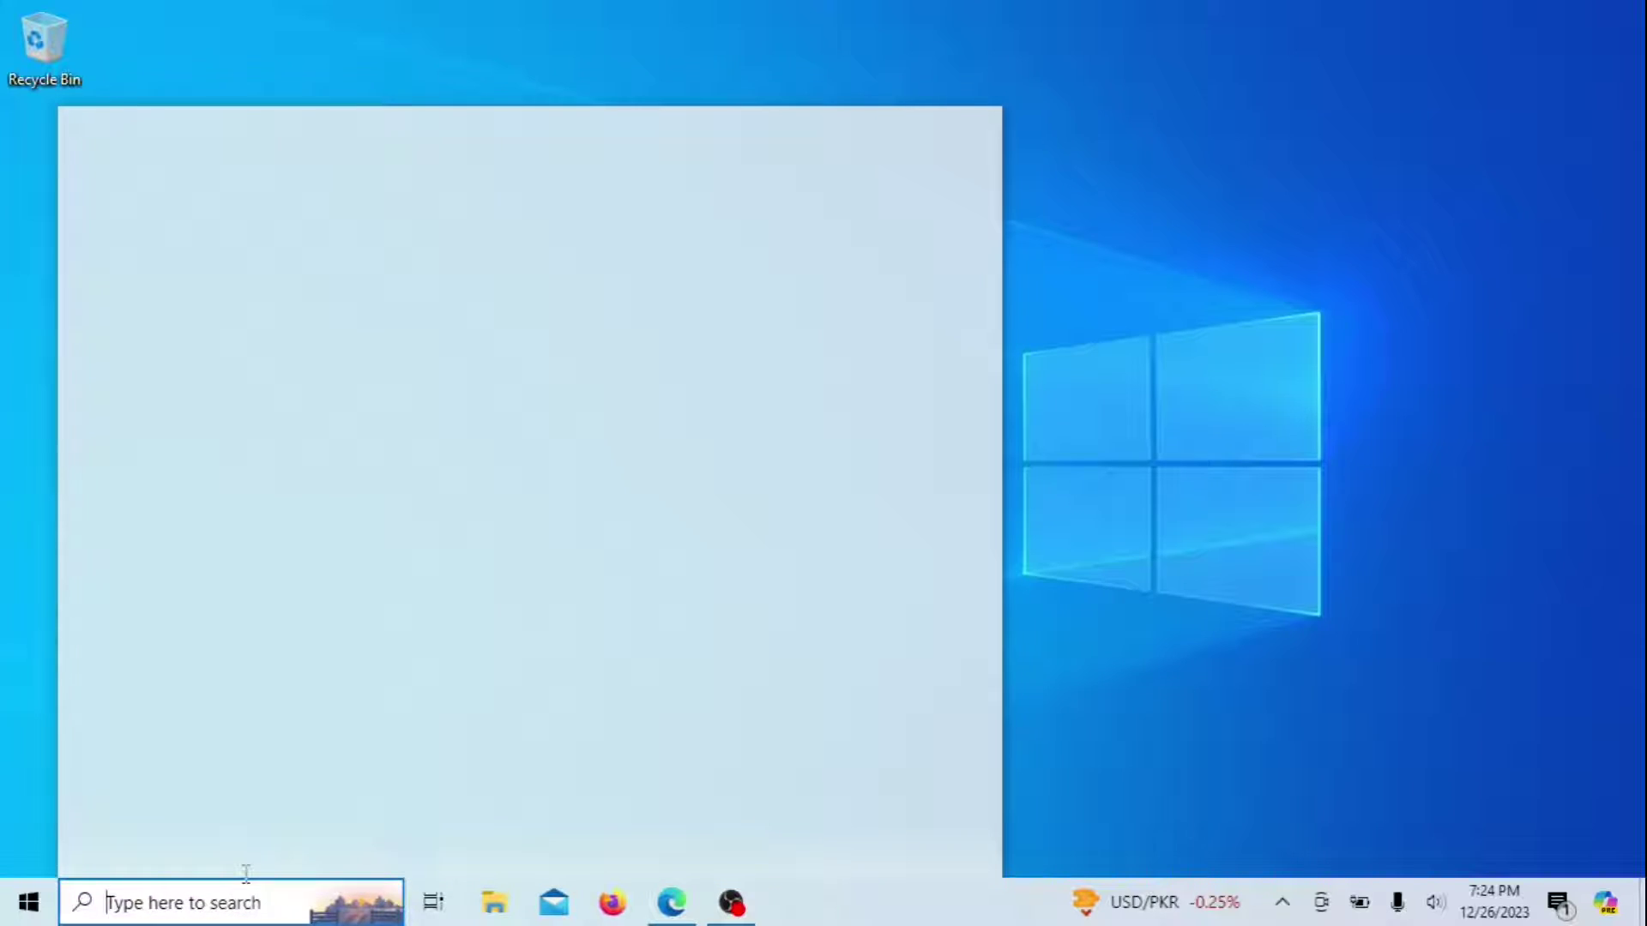
{"action": "type", "text": "cmd"}
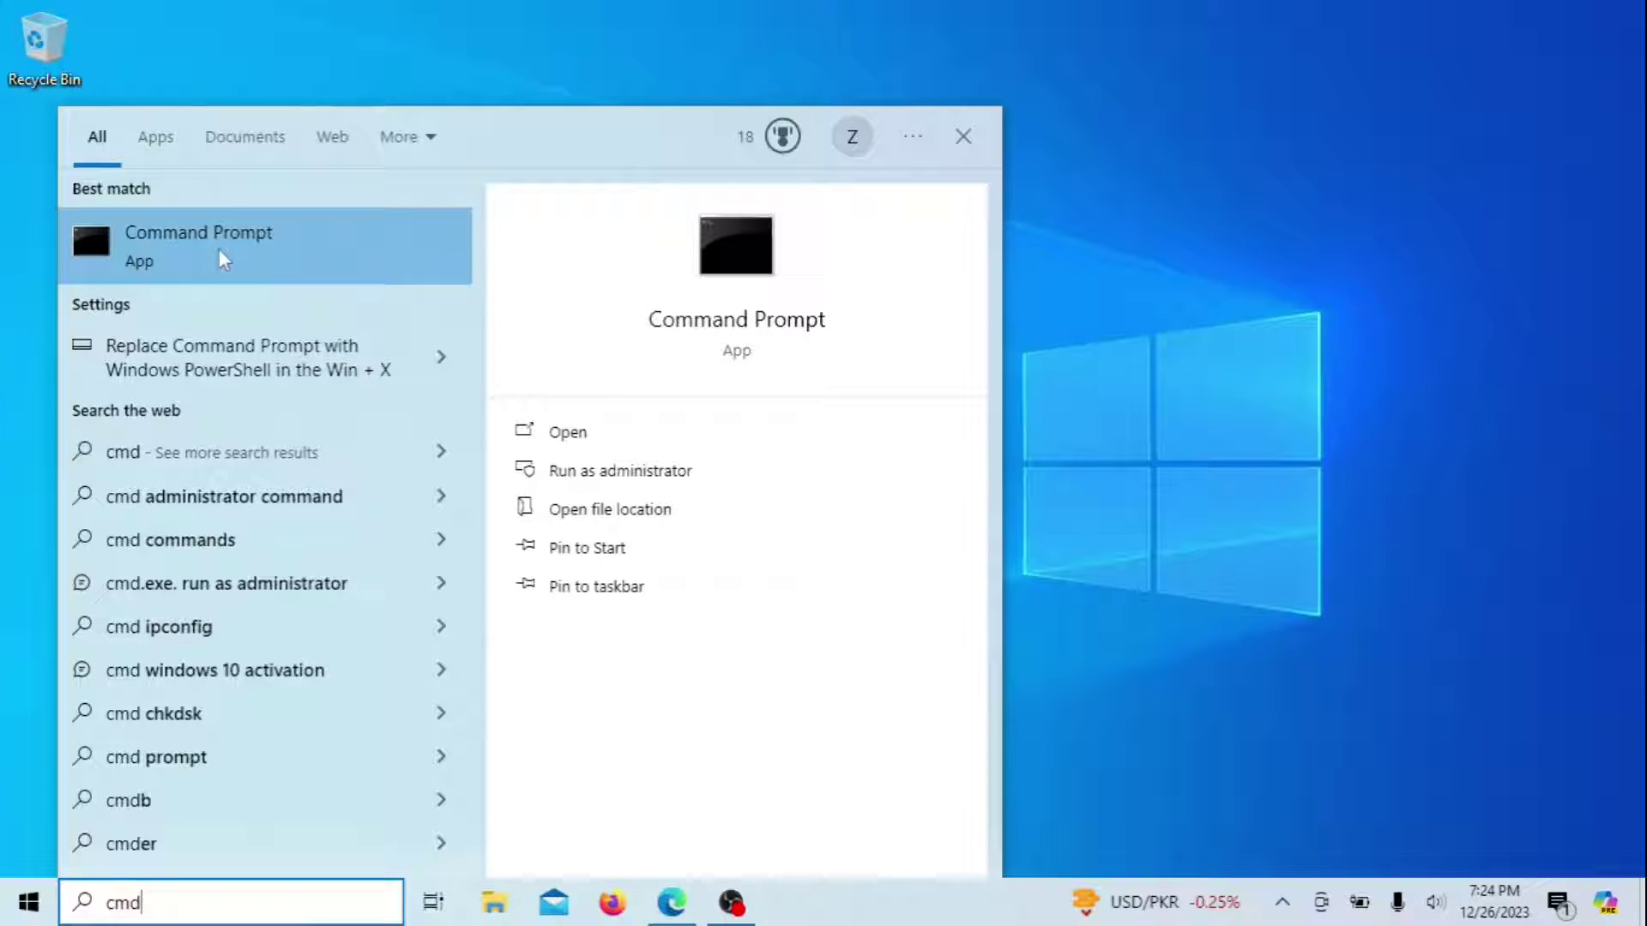
{"action": "right_click", "coordinate": [221, 233]}
{"action": "left_click", "coordinate": [257, 248]}
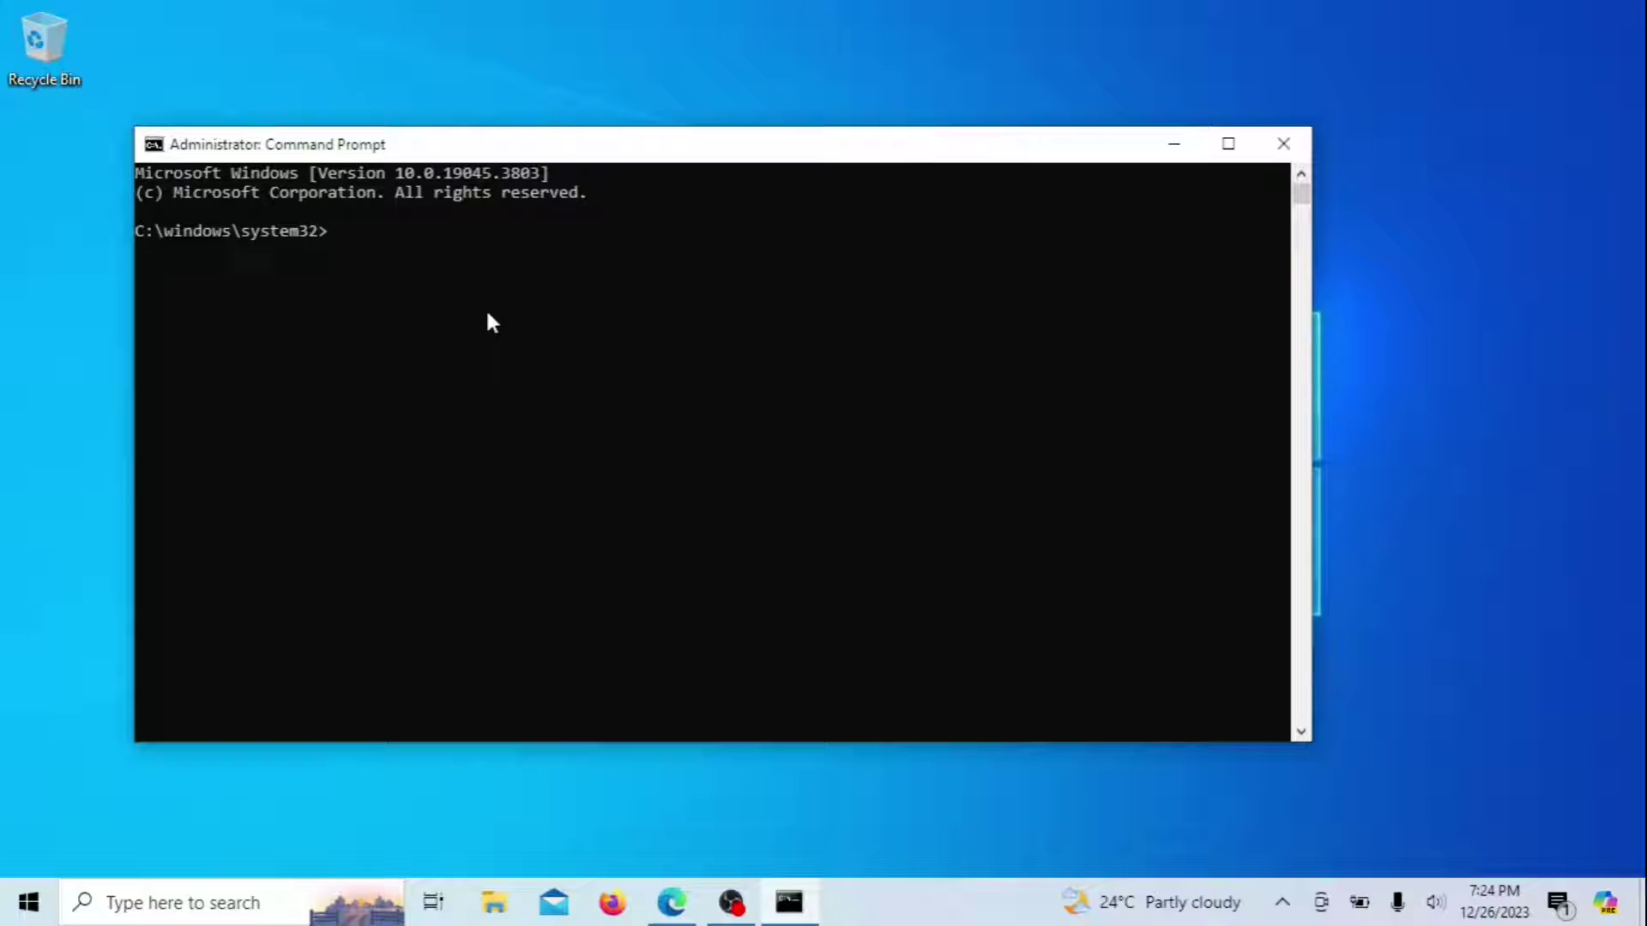
{"action": "type", "text": "powercfg /devicequery wake_armed"}
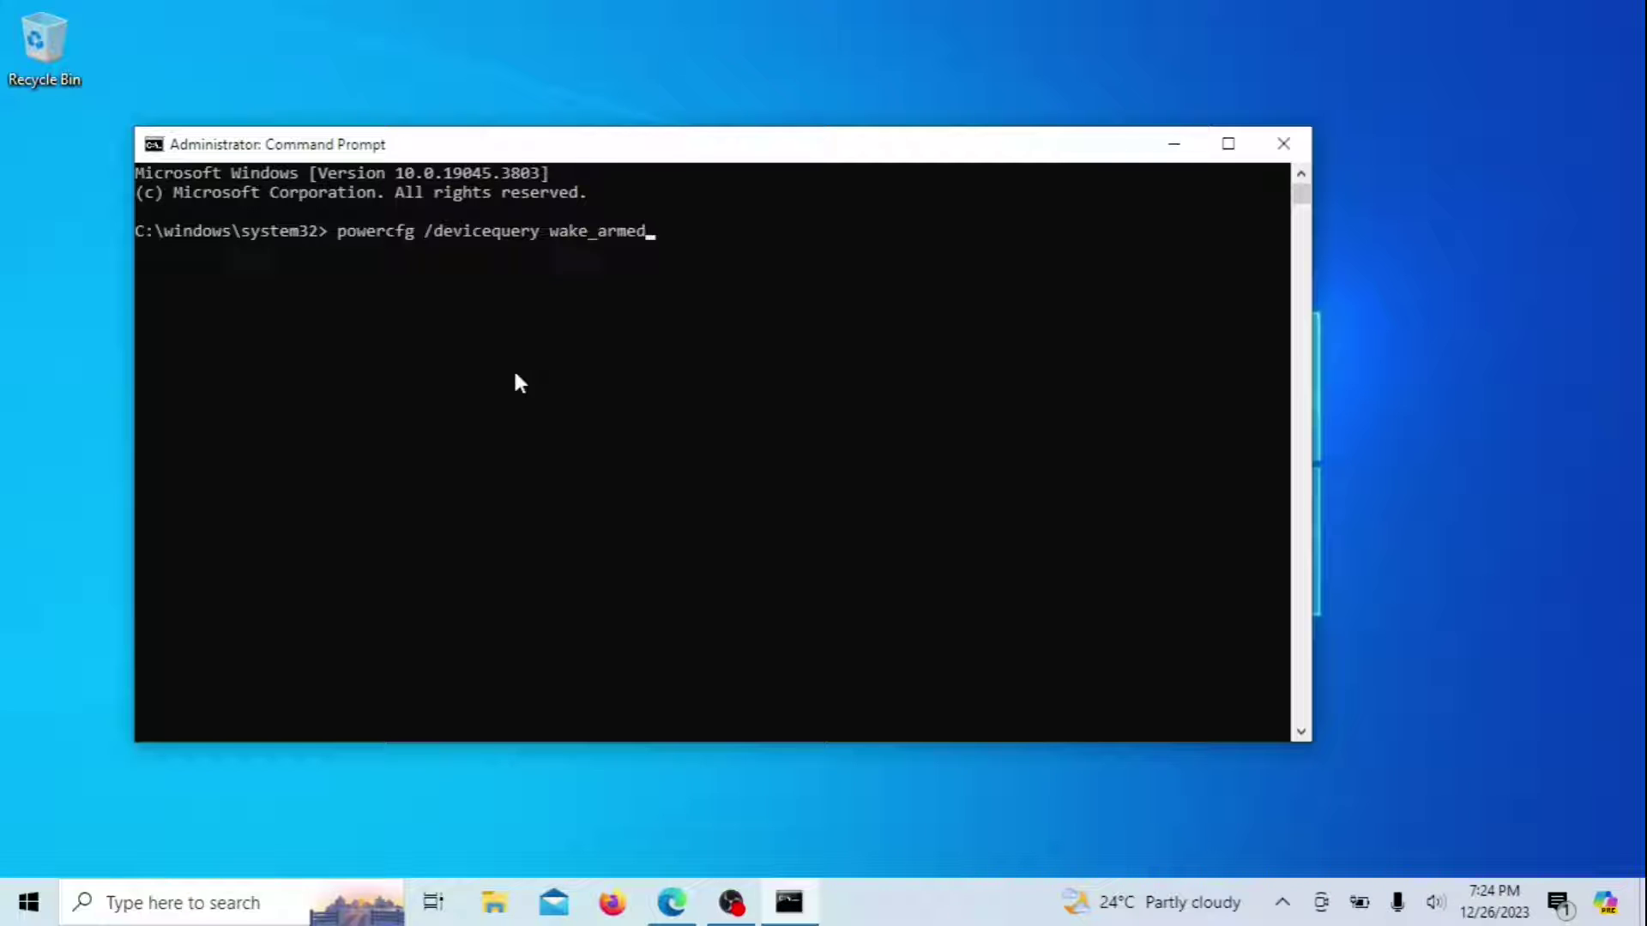
{"action": "key", "text": "Return"}
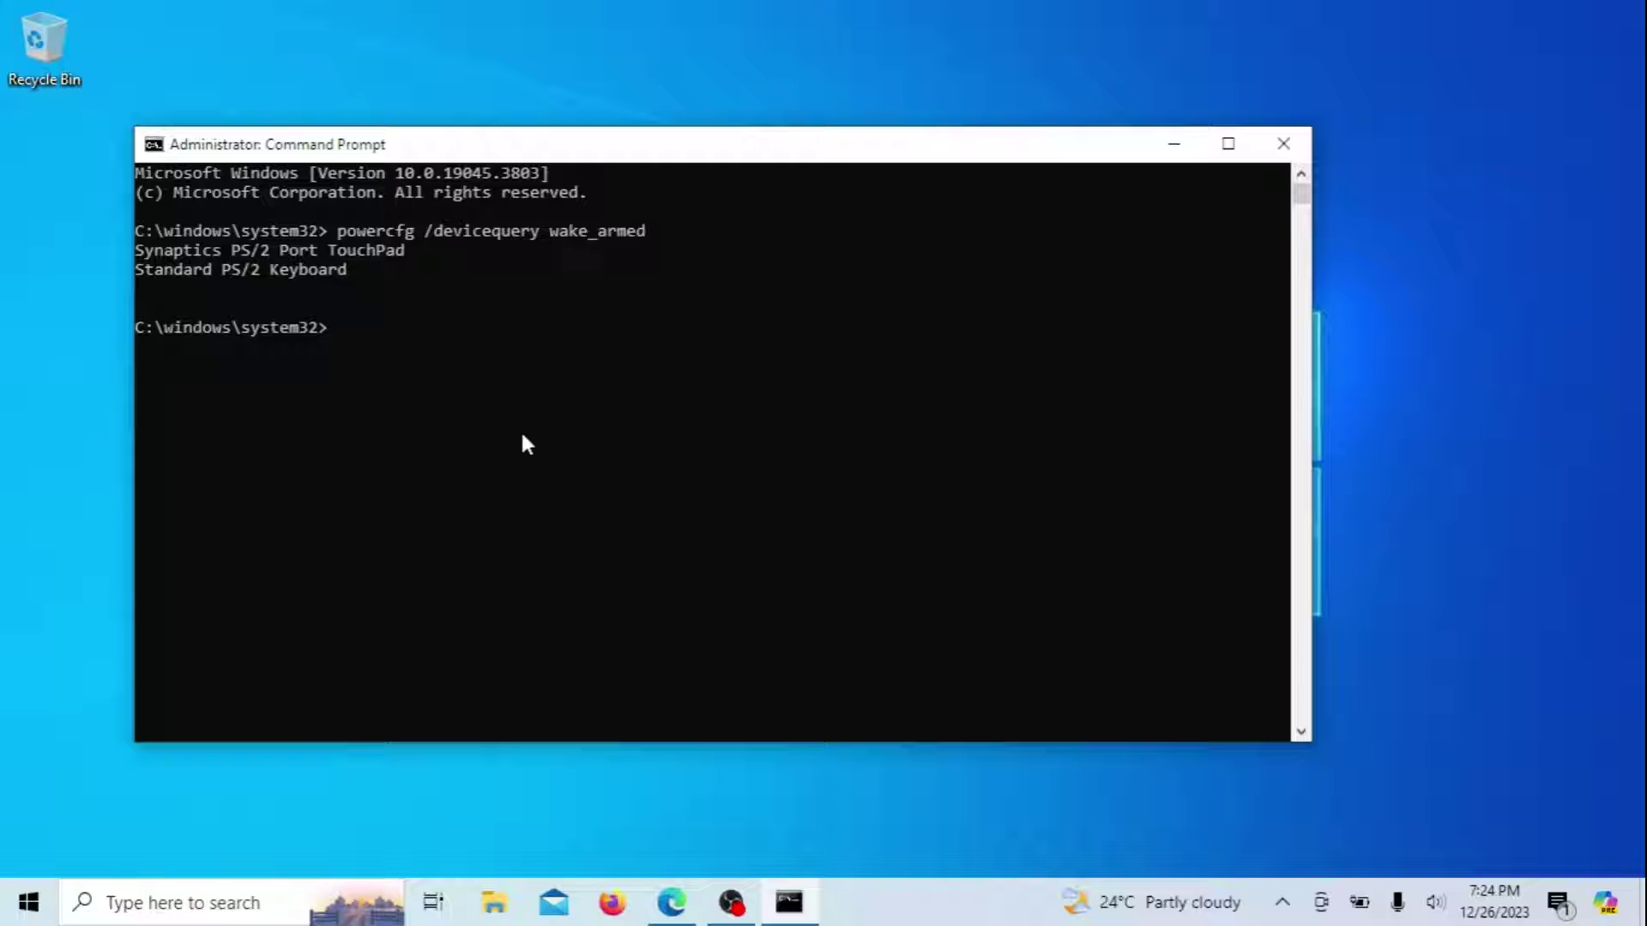
Open Device Manager maximized and expand Keyboards and Mice and other pointing devices
{"action": "left_click", "coordinate": [184, 896]}
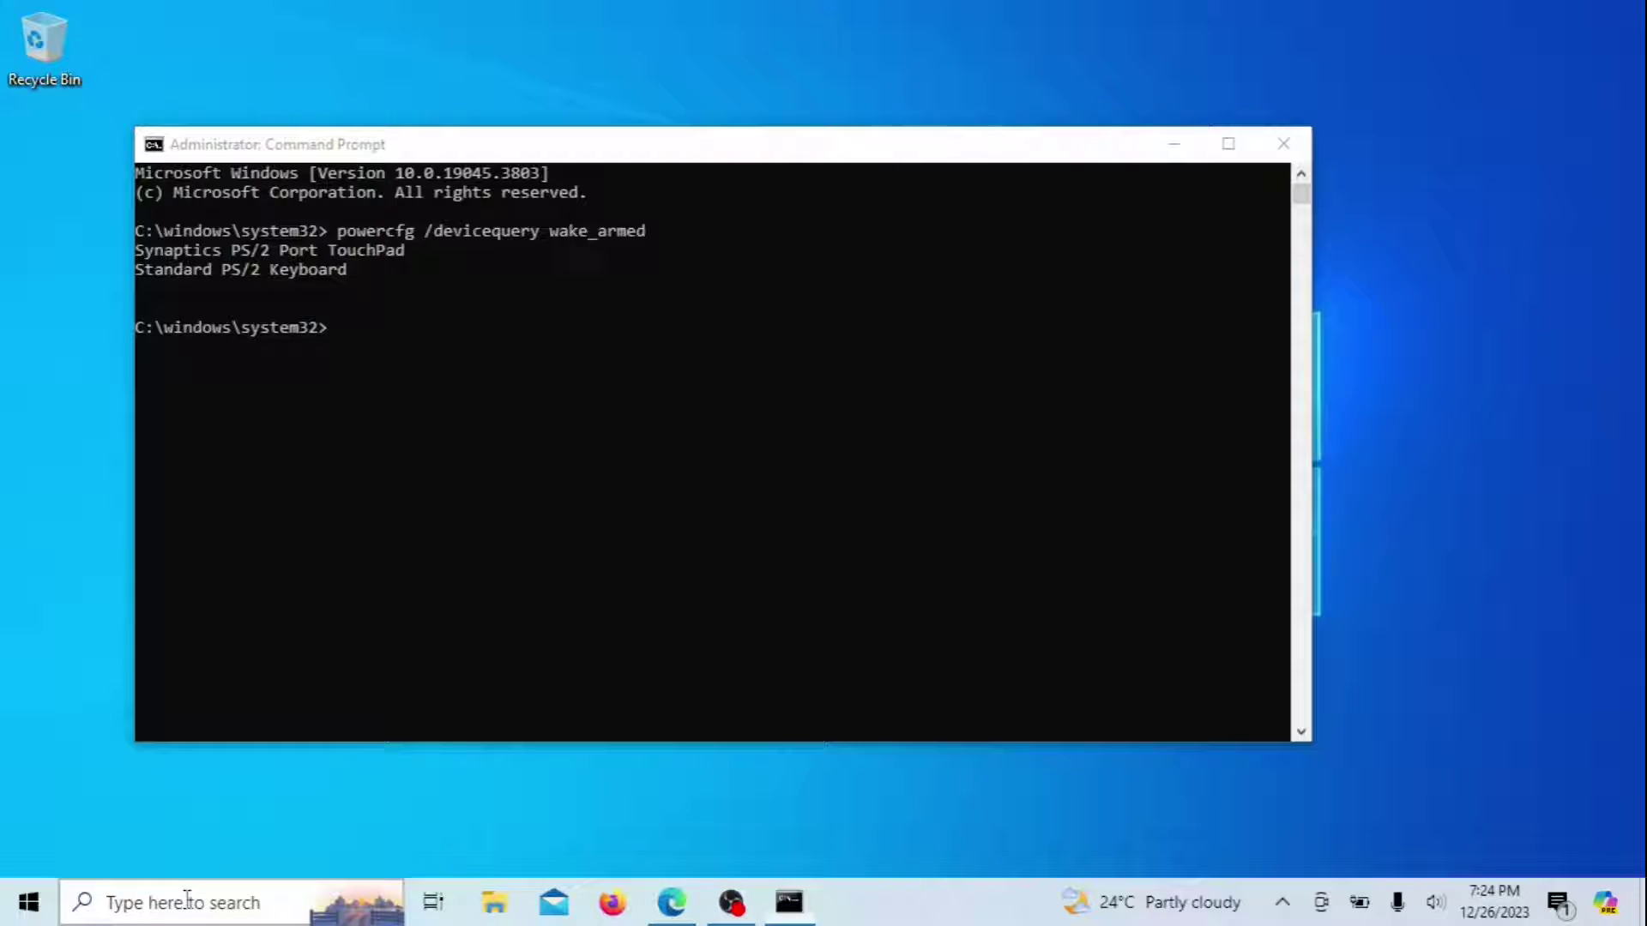
{"action": "type", "text": "device"}
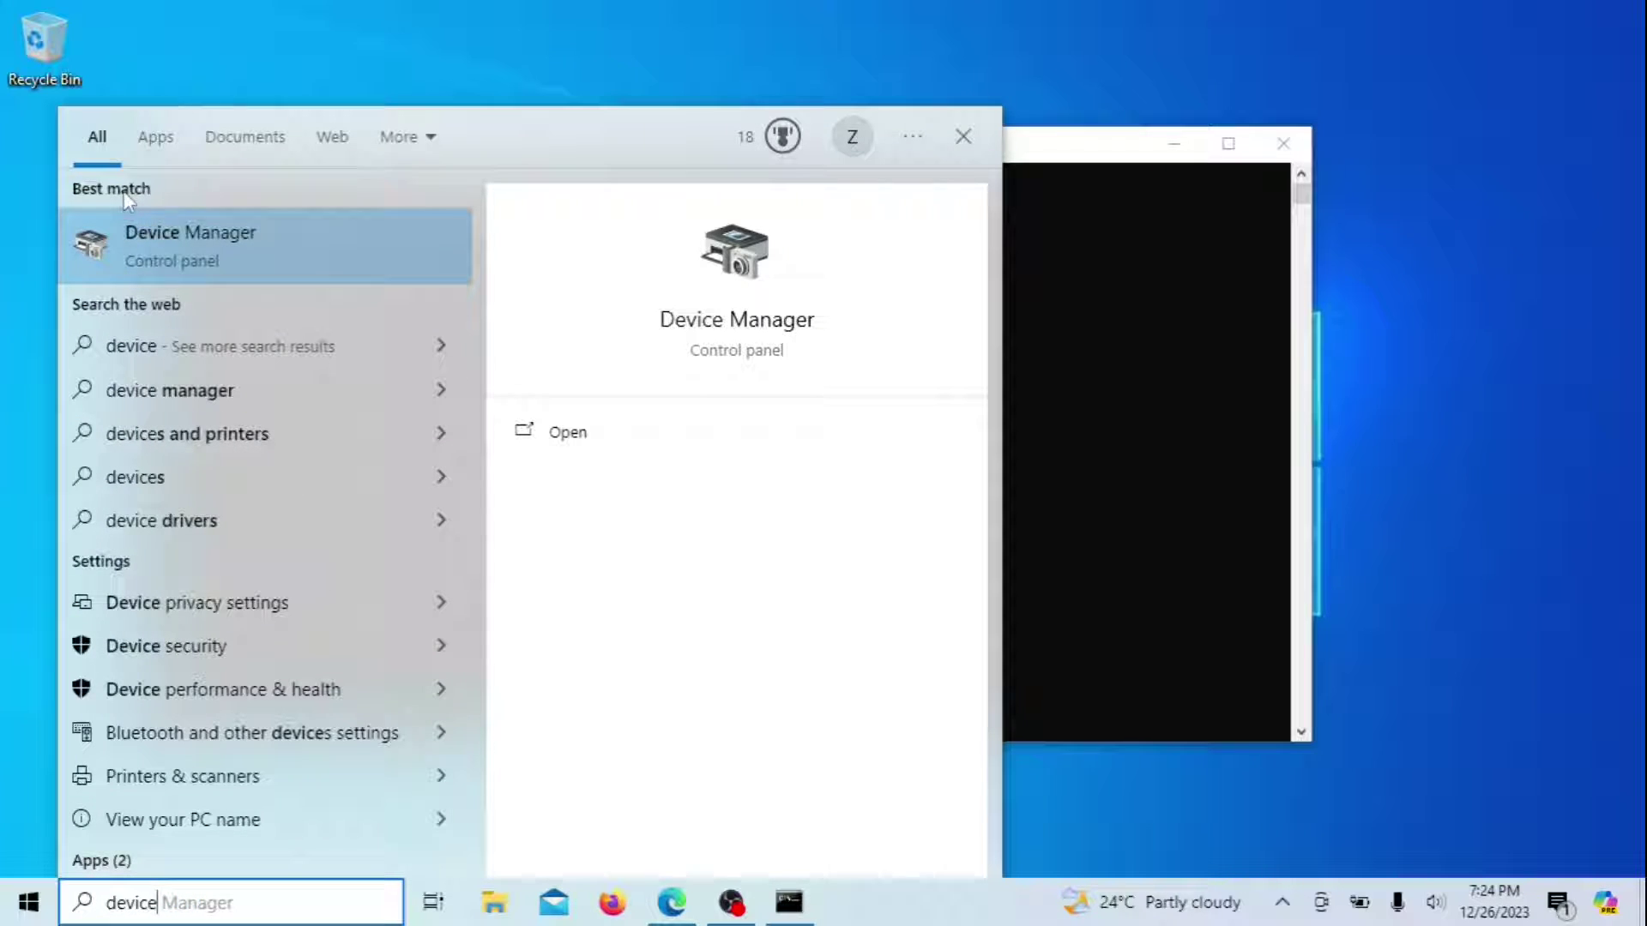
{"action": "left_click", "coordinate": [420, 228]}
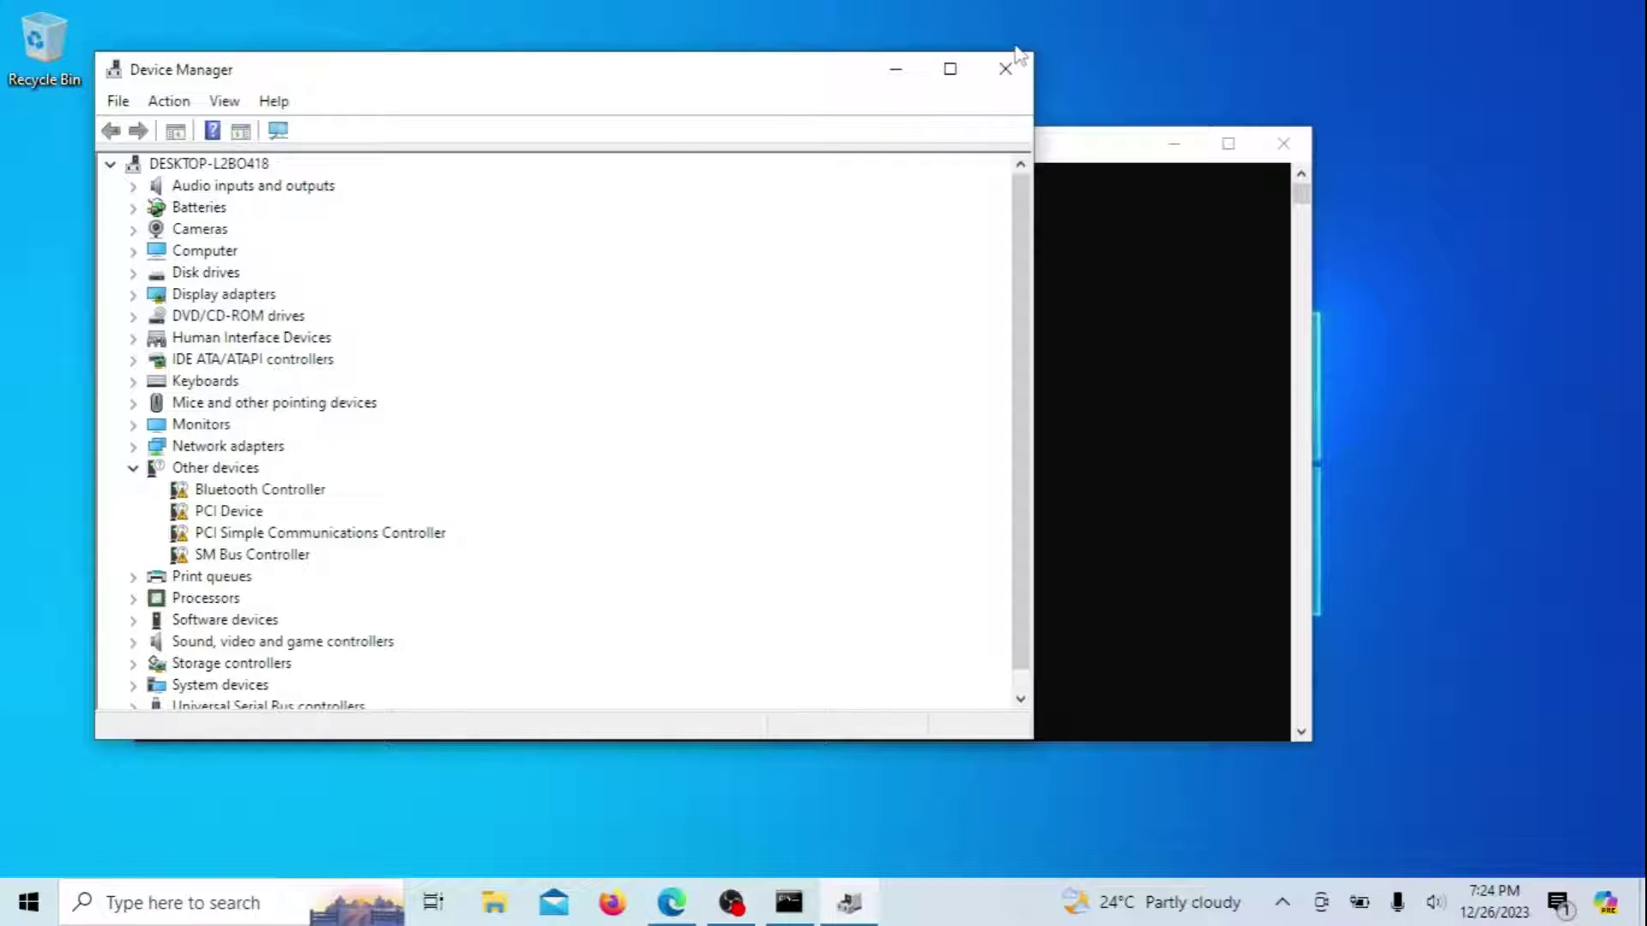
{"action": "left_click", "coordinate": [949, 68]}
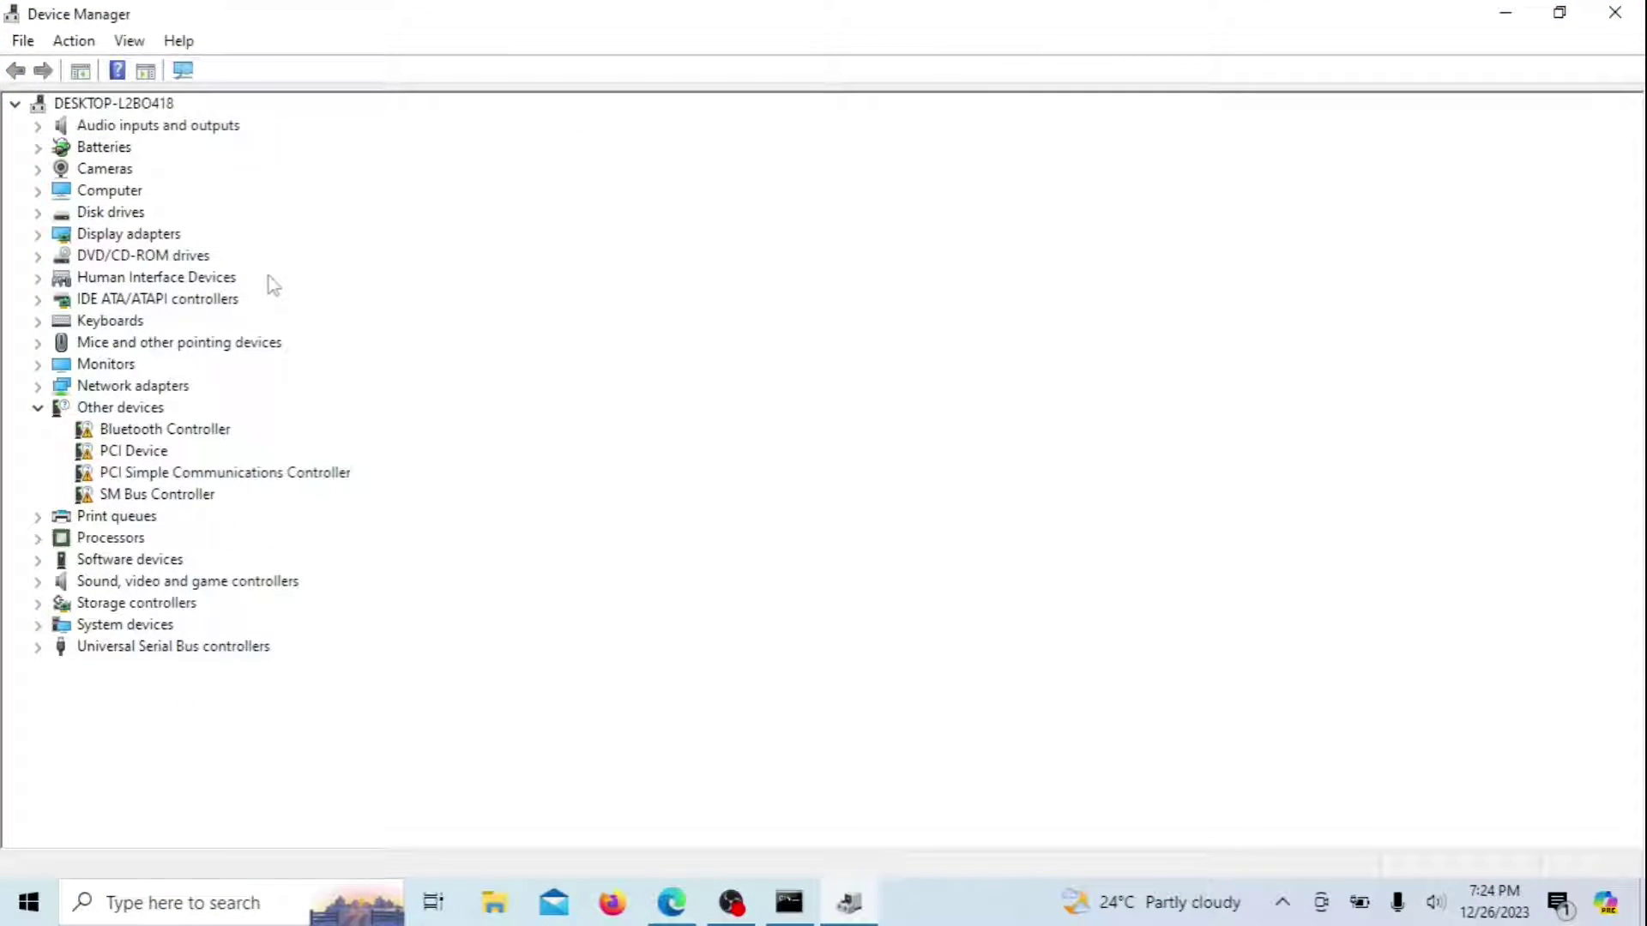
{"action": "left_click", "coordinate": [39, 409]}
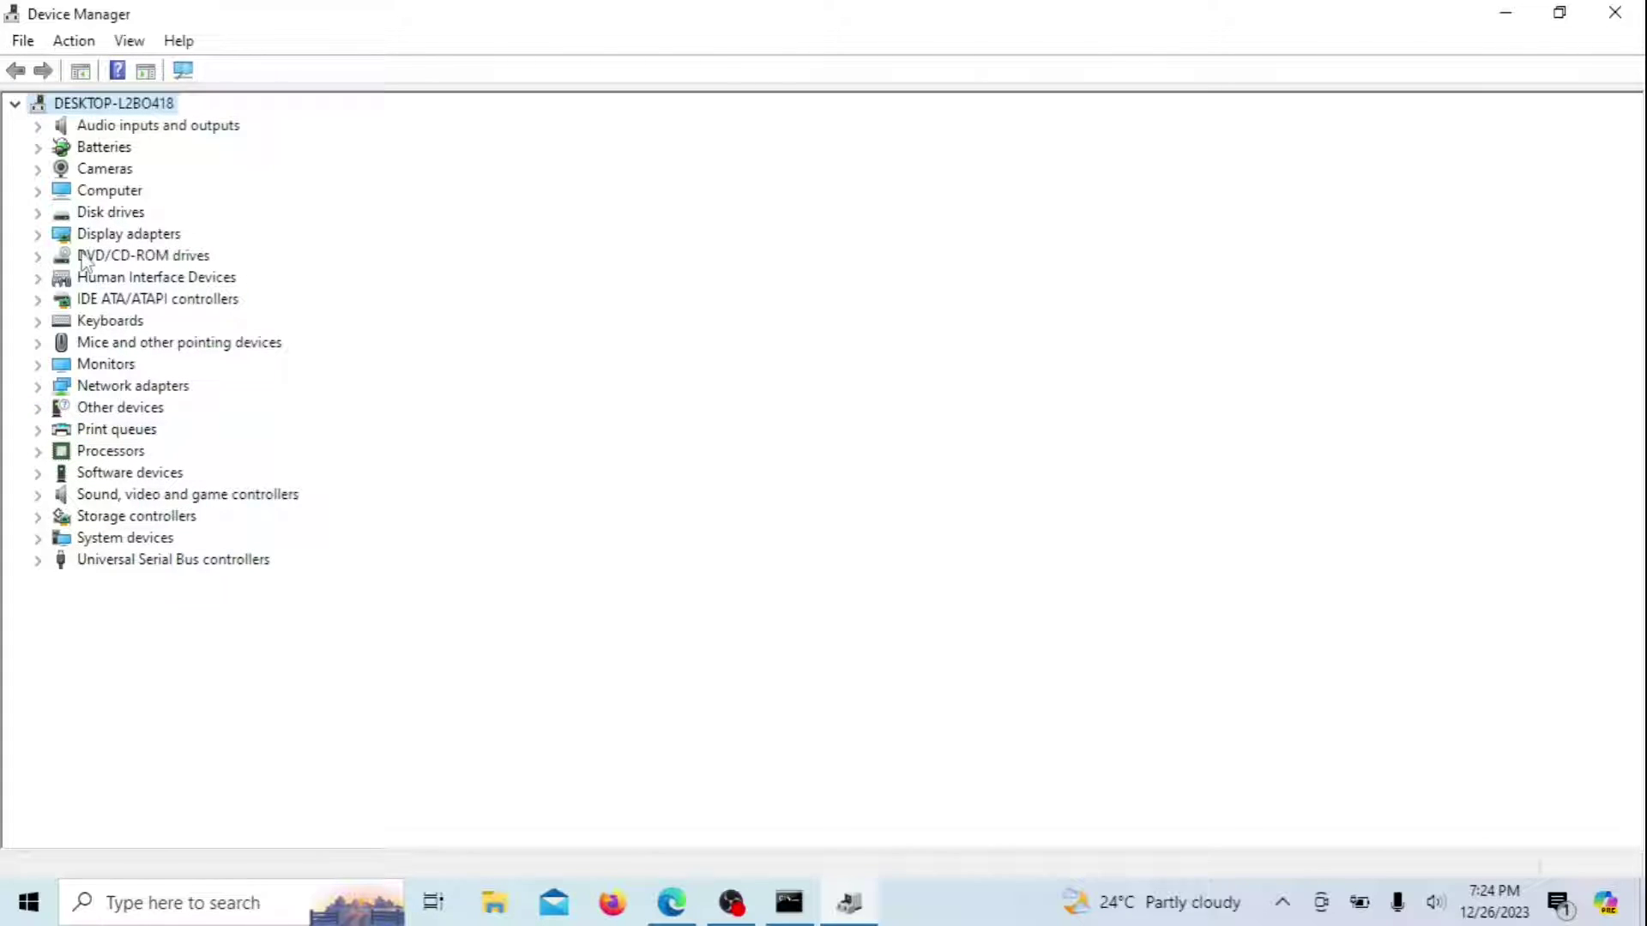
{"action": "left_click", "coordinate": [38, 321]}
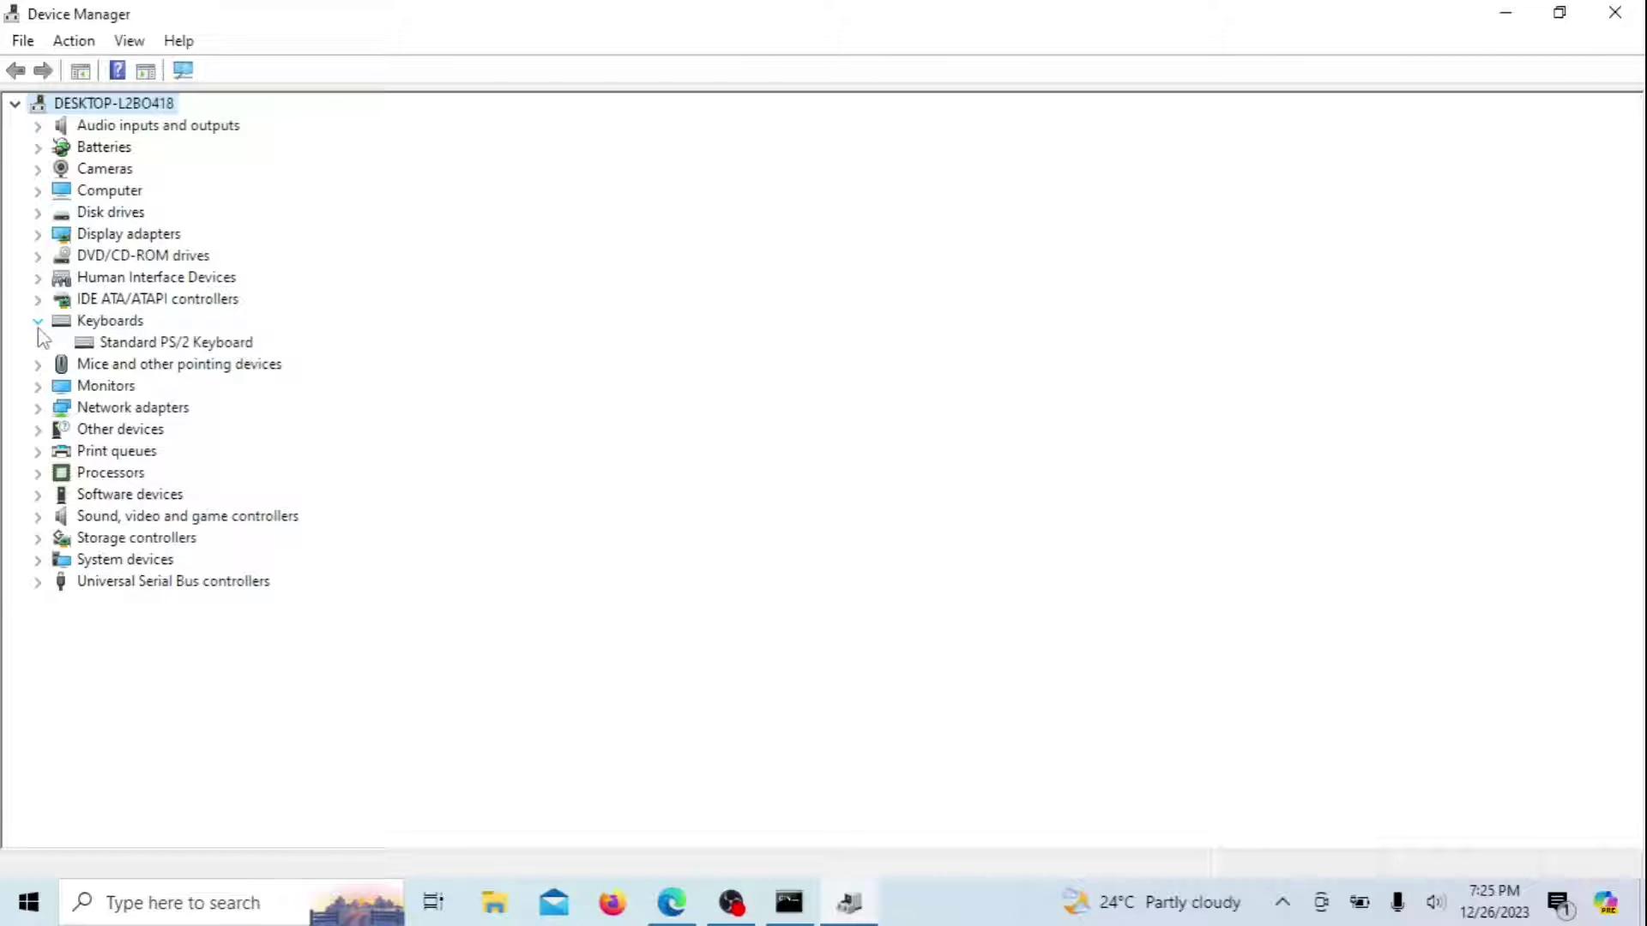
{"action": "left_click", "coordinate": [38, 363]}
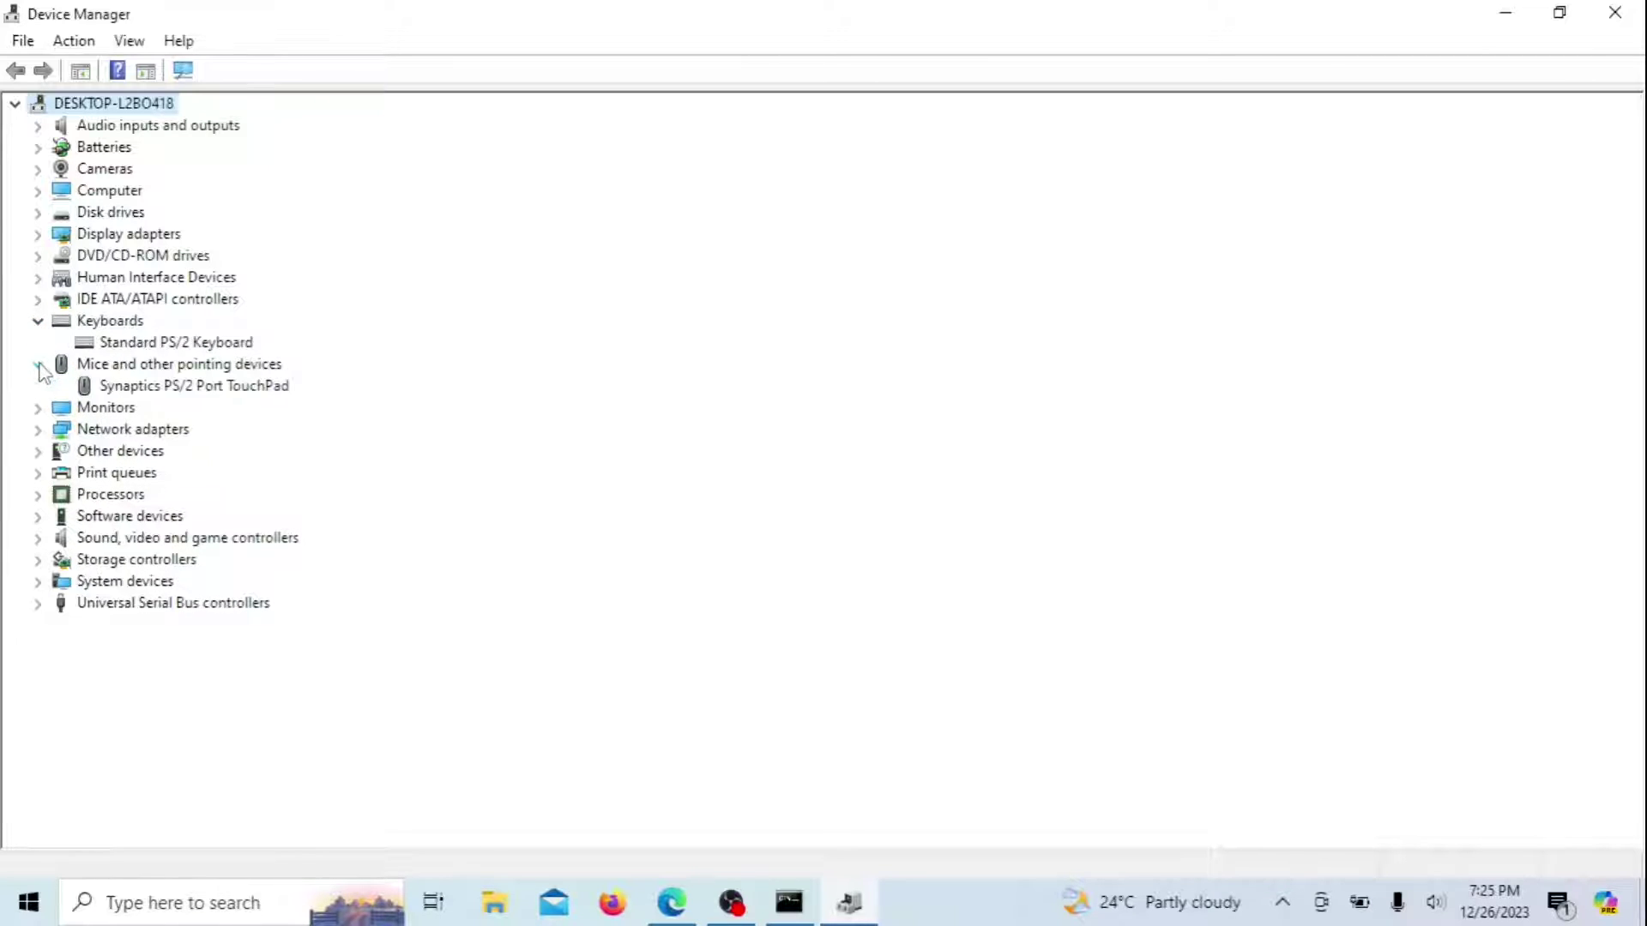
In the Synaptics PS/2 Port TouchPad's Power Management properties, leave waking the computer allowed
{"action": "left_click", "coordinate": [154, 388]}
{"action": "right_click", "coordinate": [151, 388]}
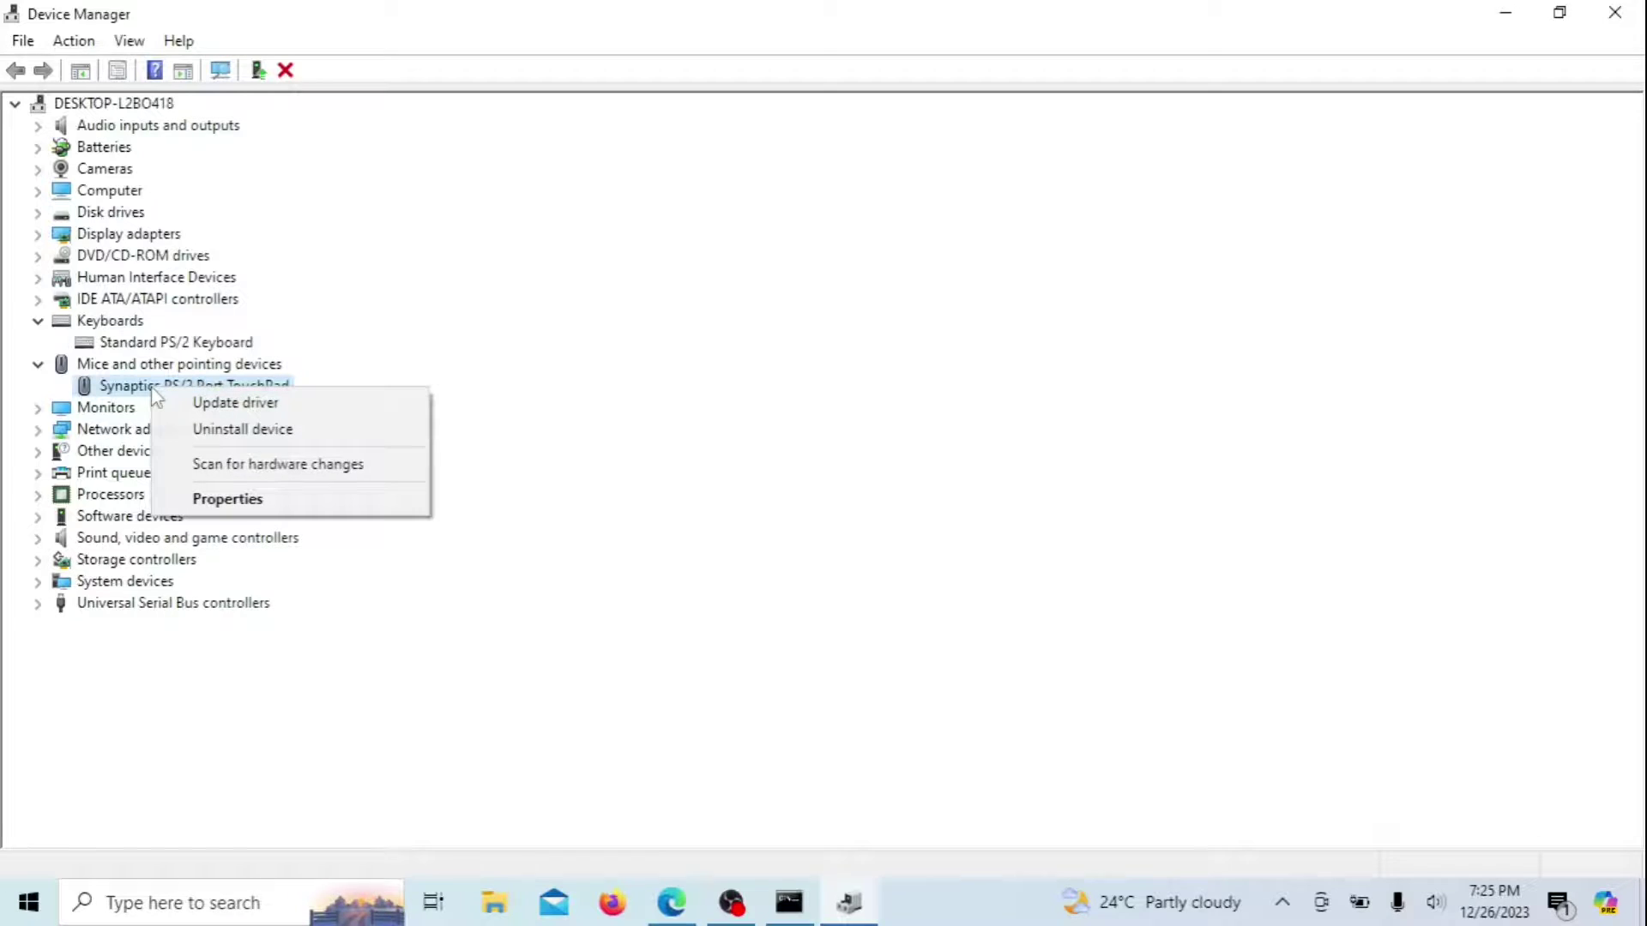
{"action": "left_click", "coordinate": [248, 499]}
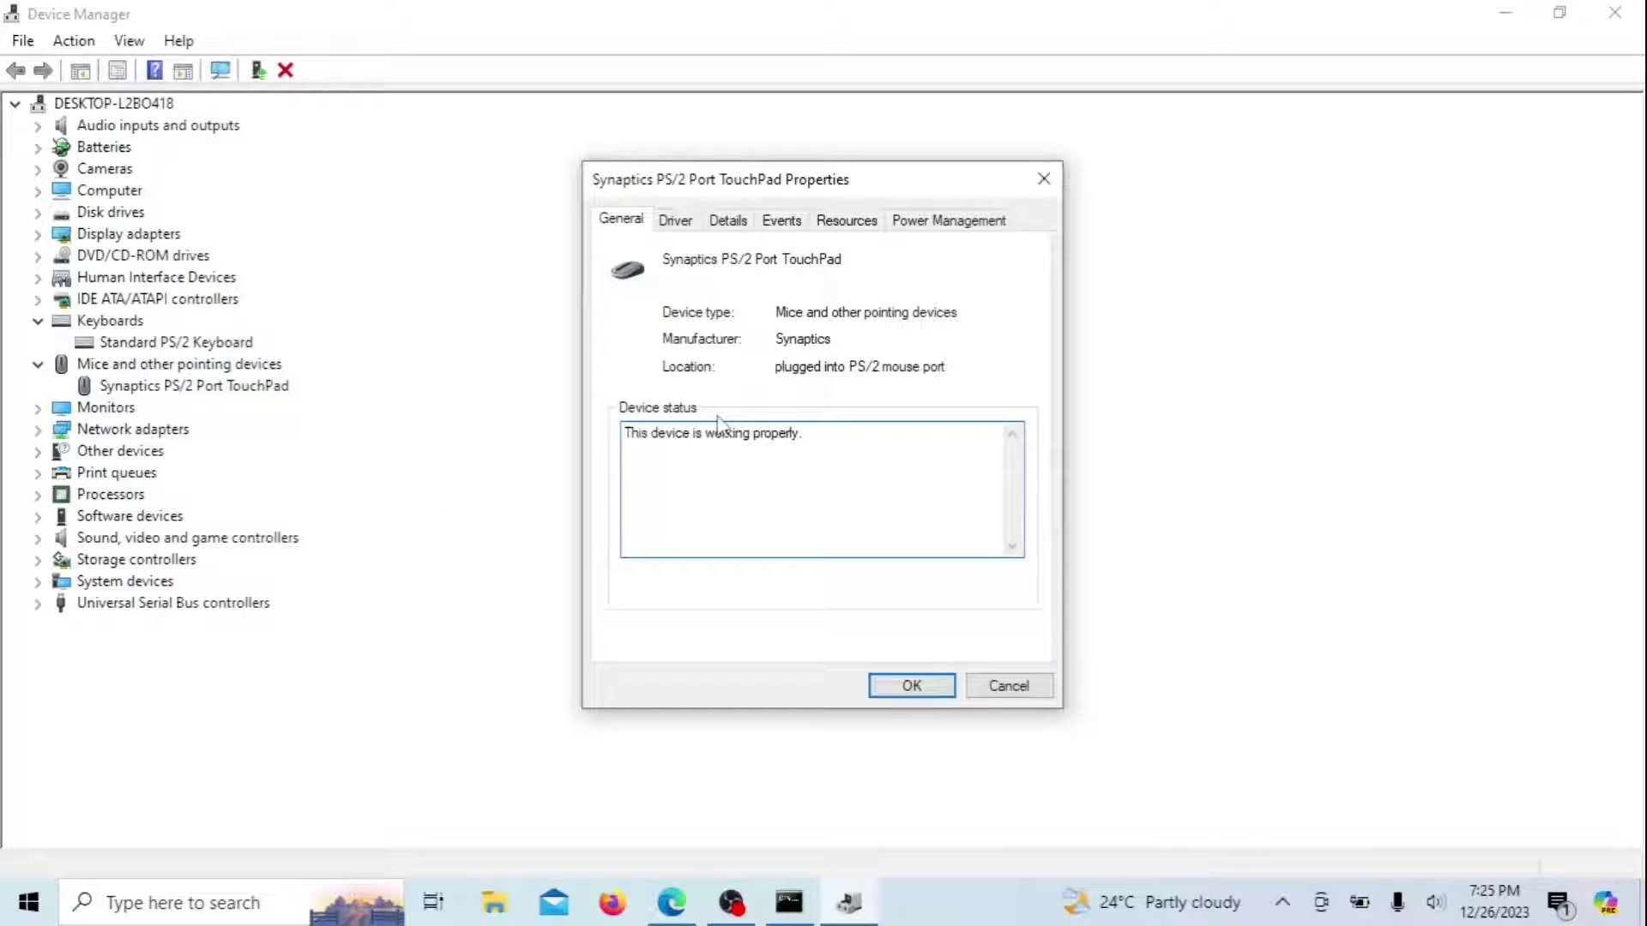
{"action": "left_click", "coordinate": [930, 221]}
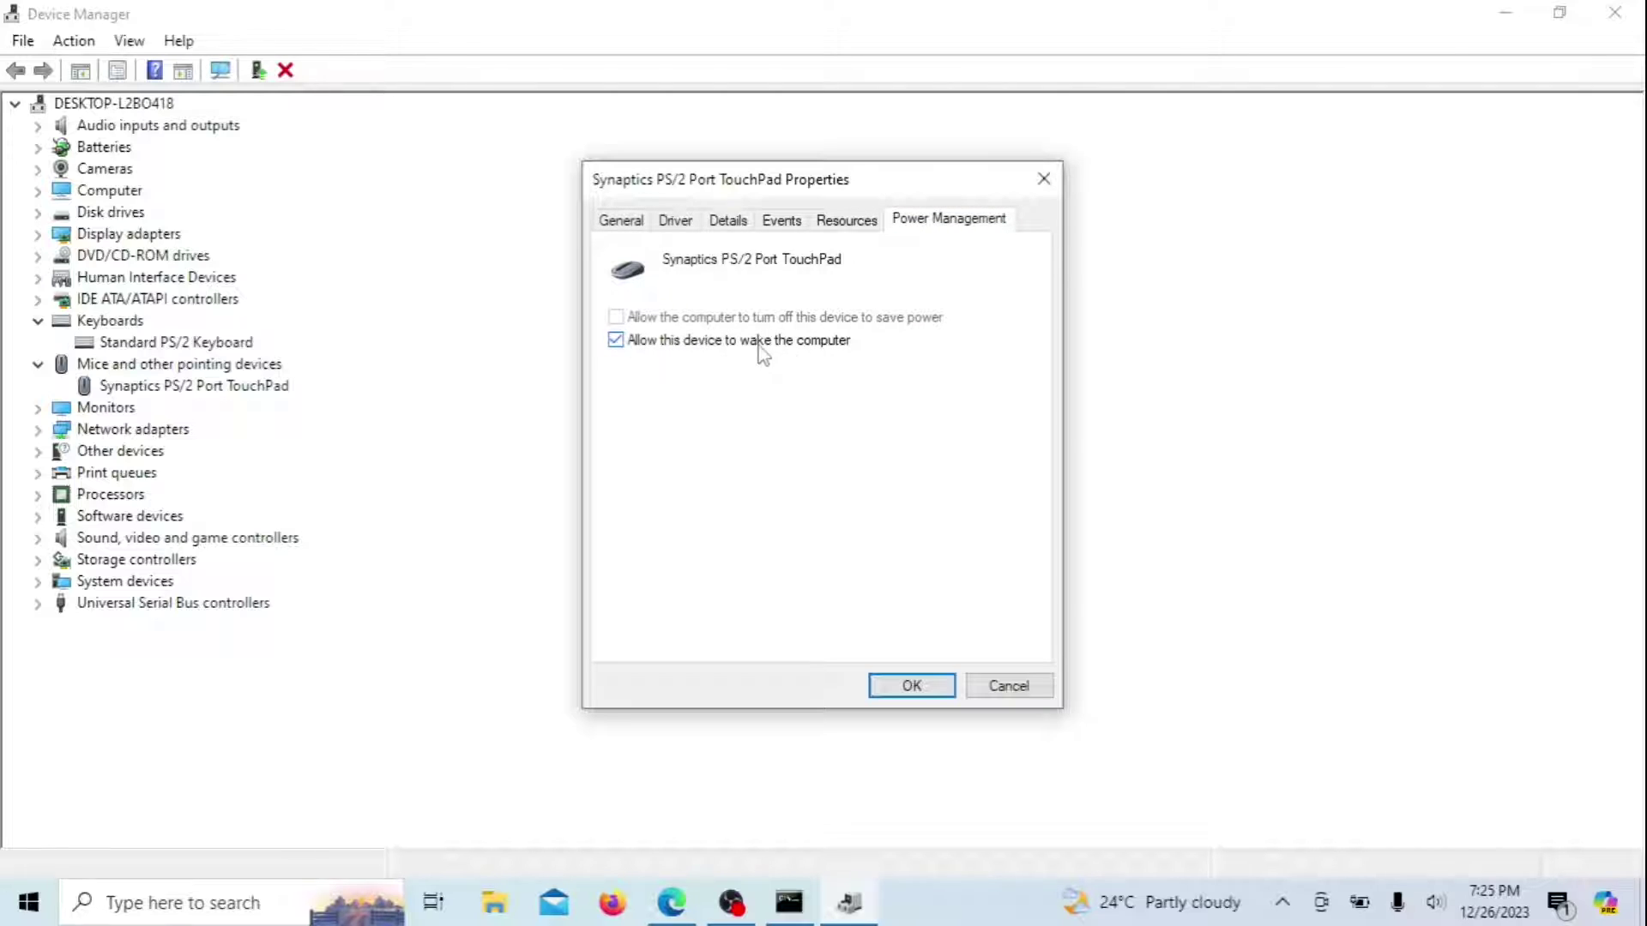
{"action": "left_click", "coordinate": [616, 343]}
{"action": "left_click", "coordinate": [616, 340]}
Close the TouchPad properties with OK and run powercfg -waketimers, which finds no active timers
{"action": "left_click", "coordinate": [896, 686]}
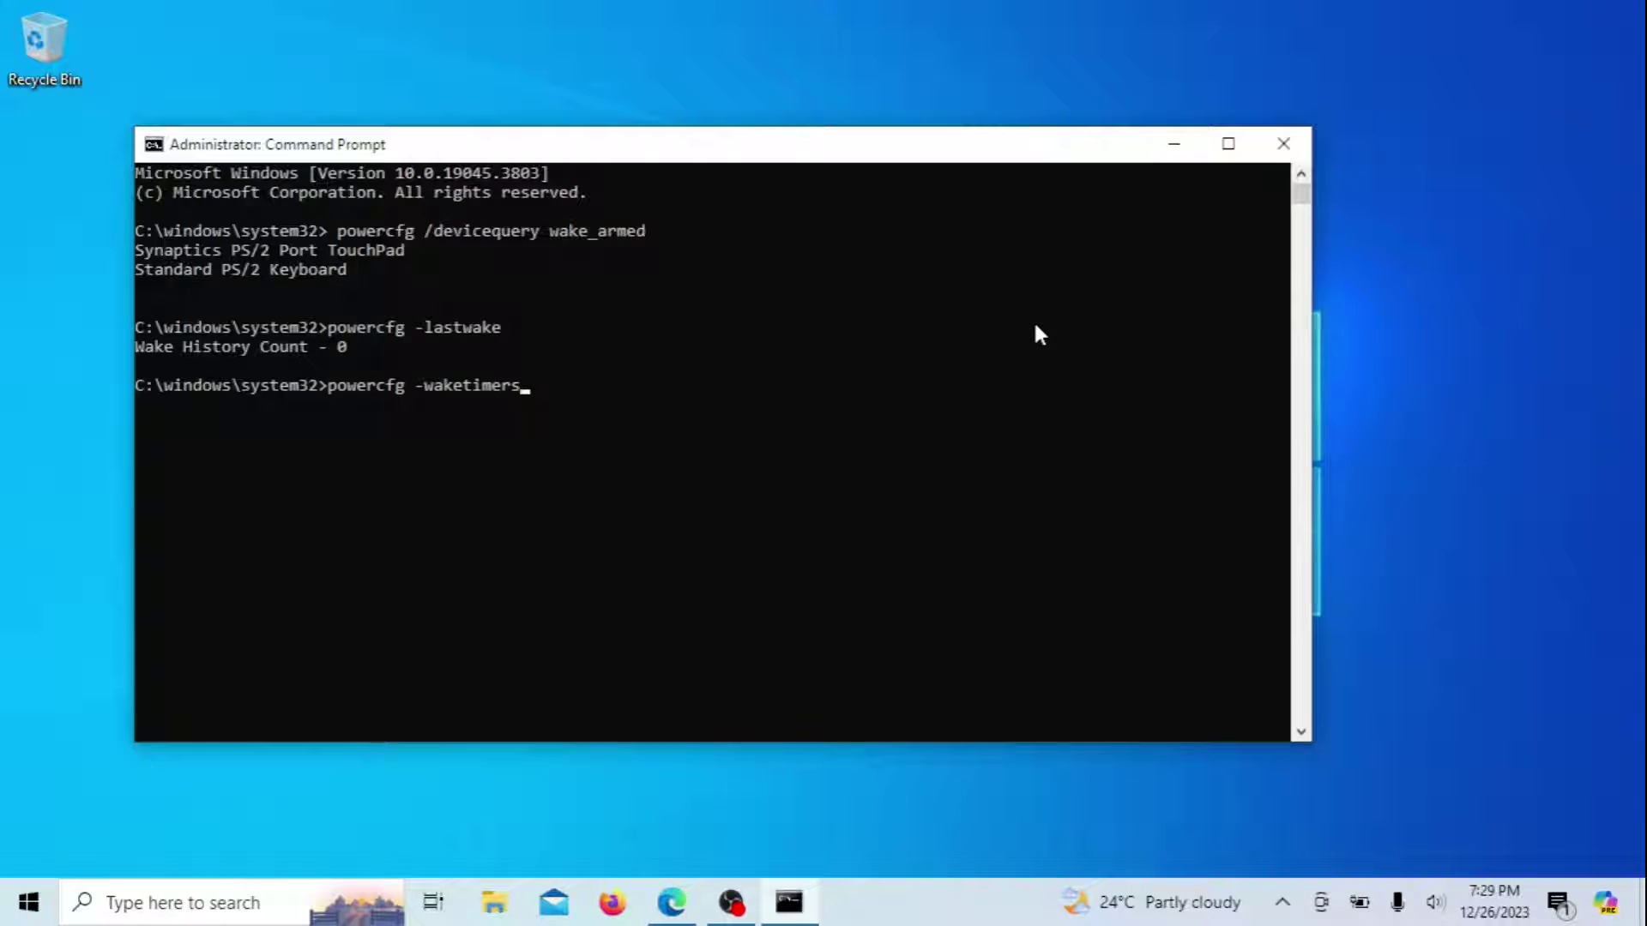
{"action": "key", "text": "Return"}
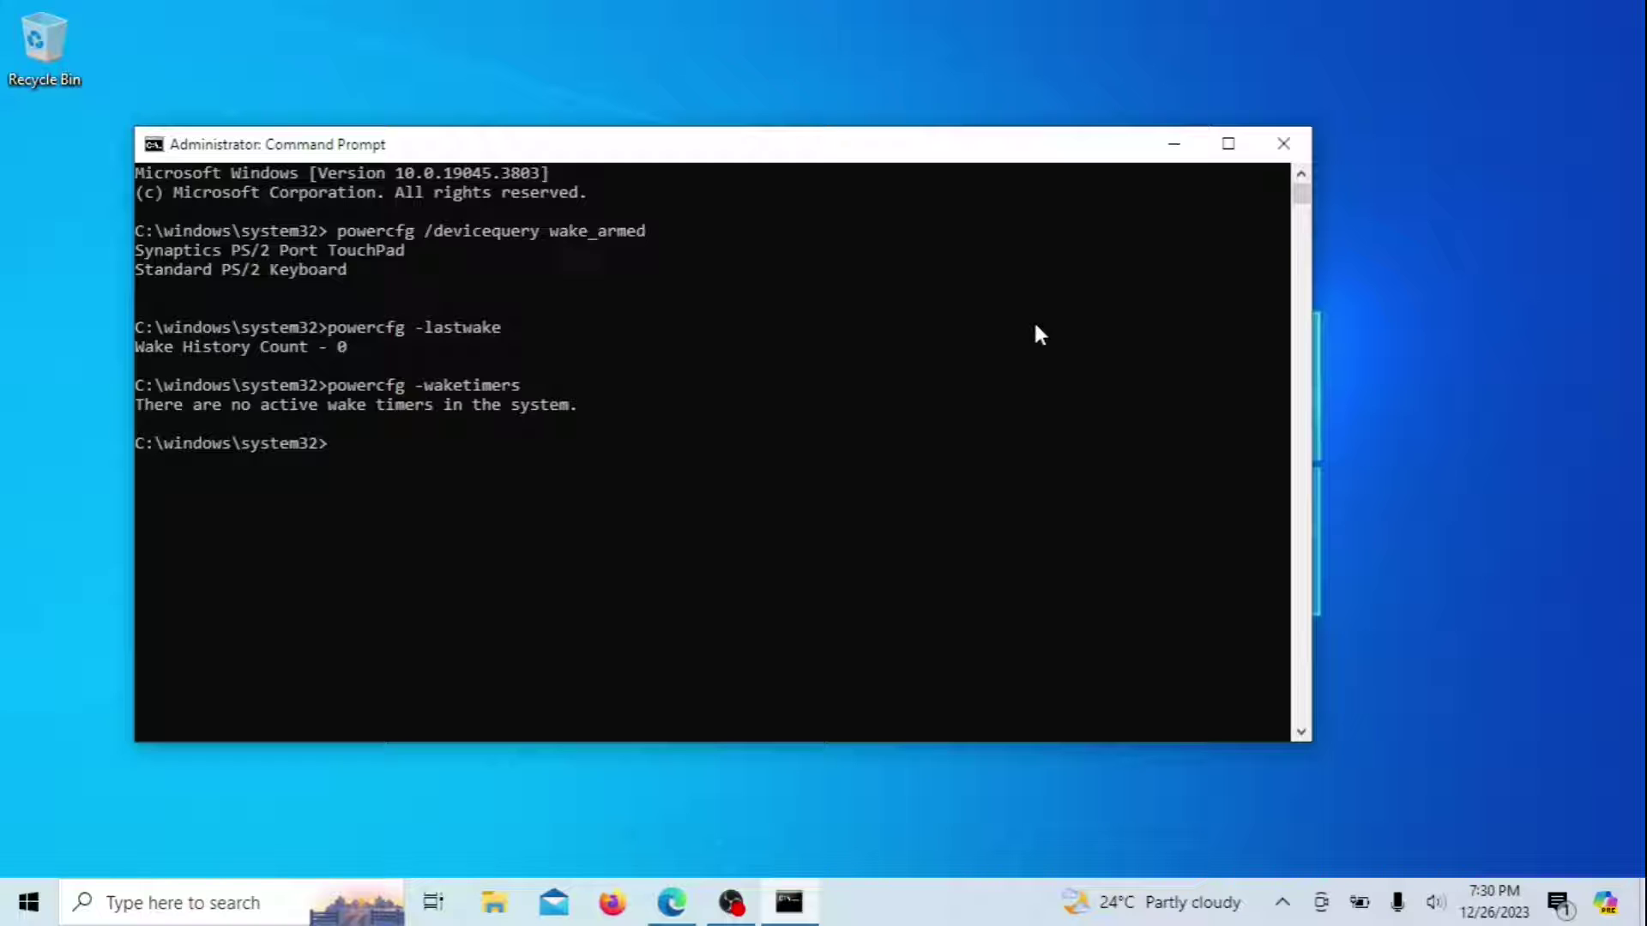
Close Command Prompt and open Event Viewer's Windows Logs System log (8,460 events)
{"action": "key", "text": "alt+F4"}
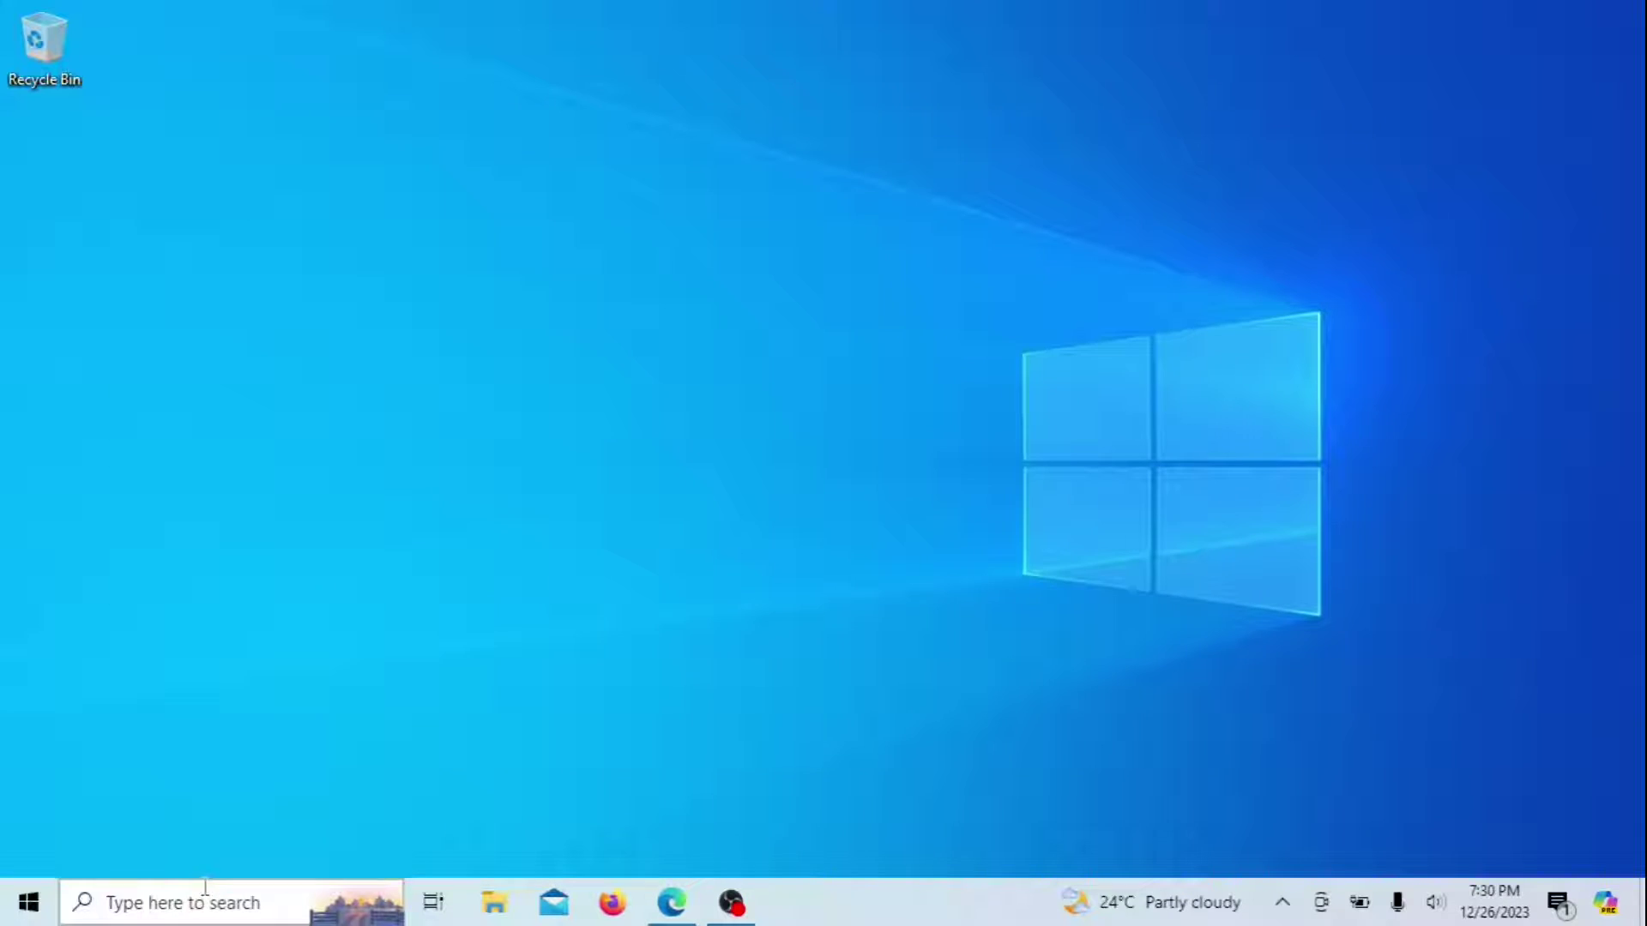
{"action": "left_click", "coordinate": [196, 903]}
{"action": "type", "text": "event"}
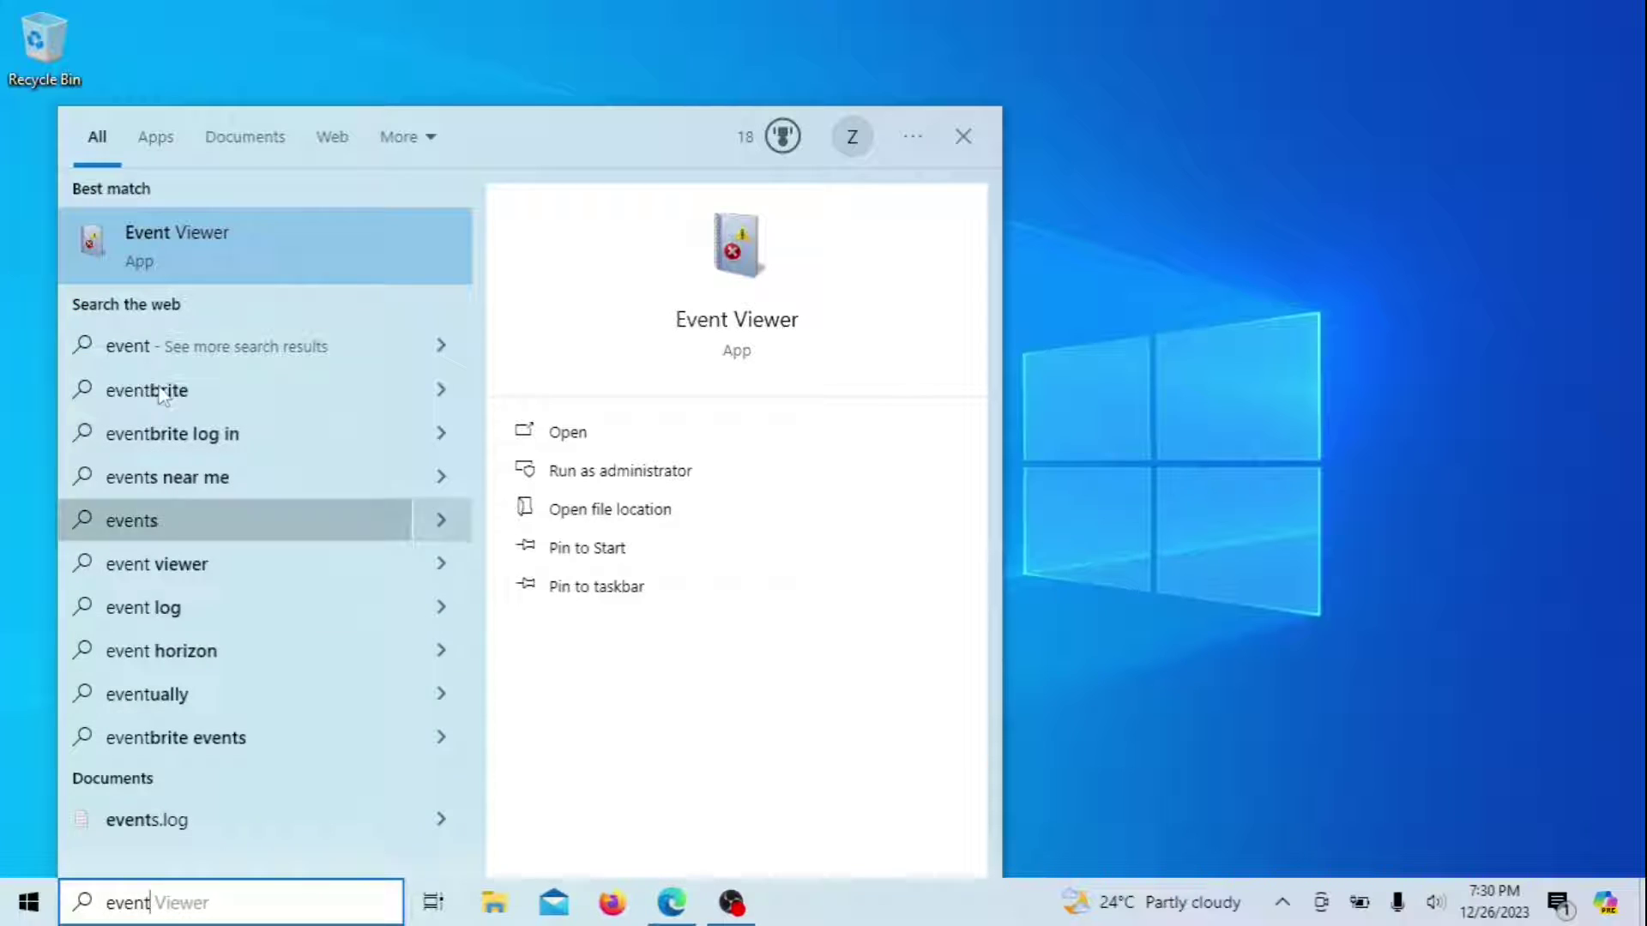
{"action": "left_click", "coordinate": [388, 247]}
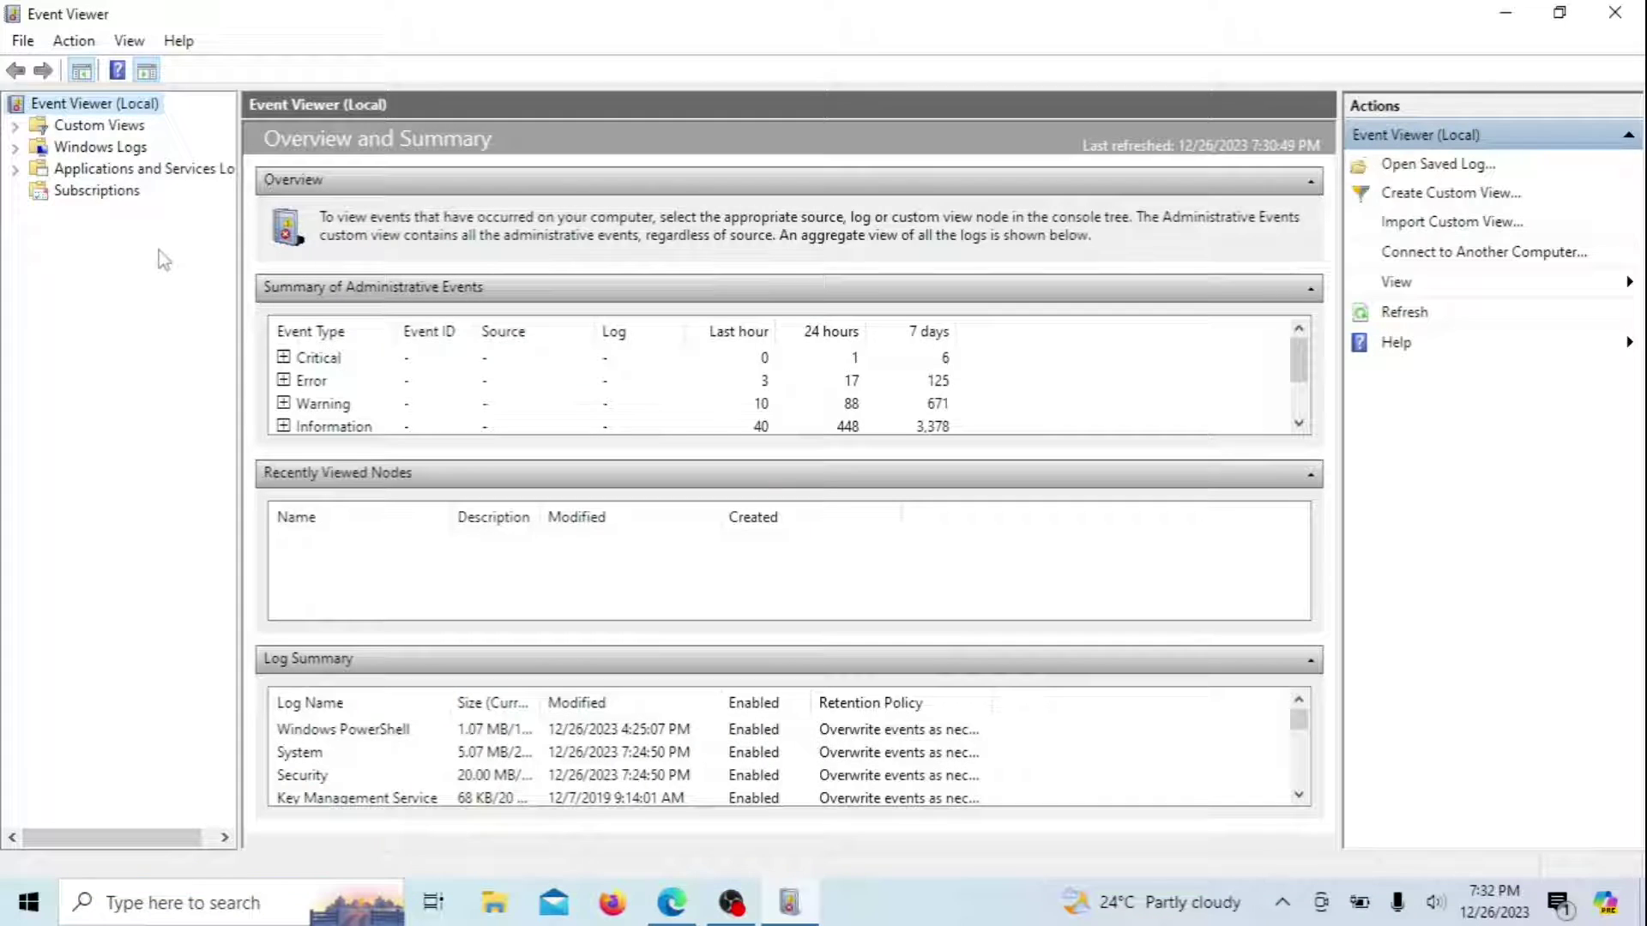
{"action": "left_click", "coordinate": [17, 147]}
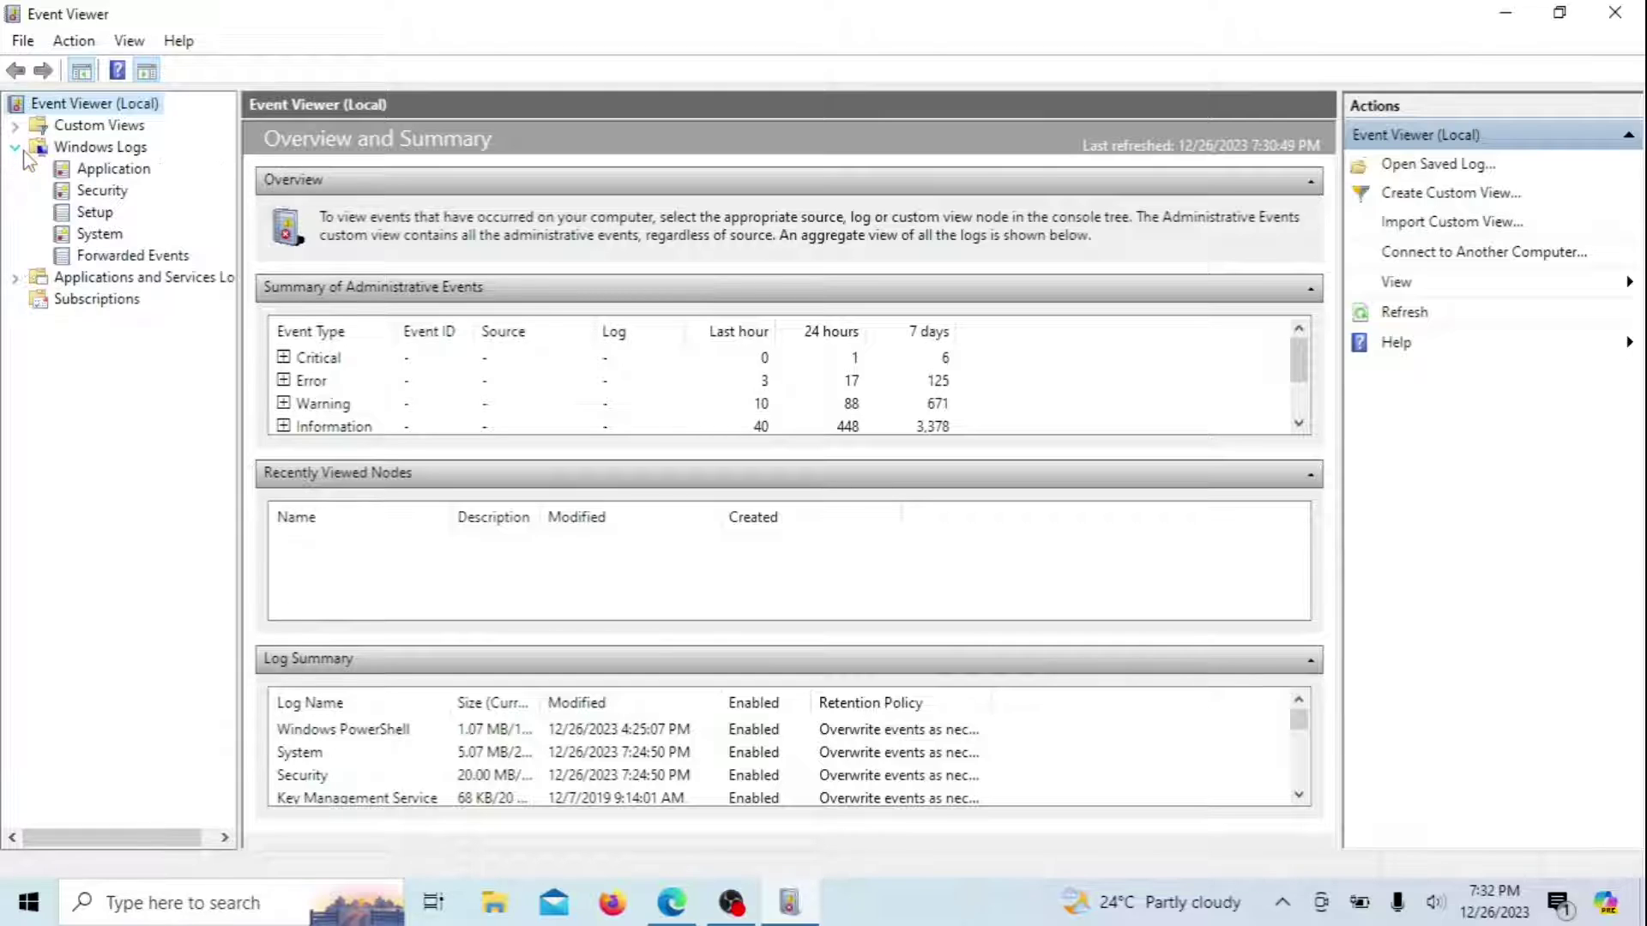
{"action": "left_click", "coordinate": [119, 240]}
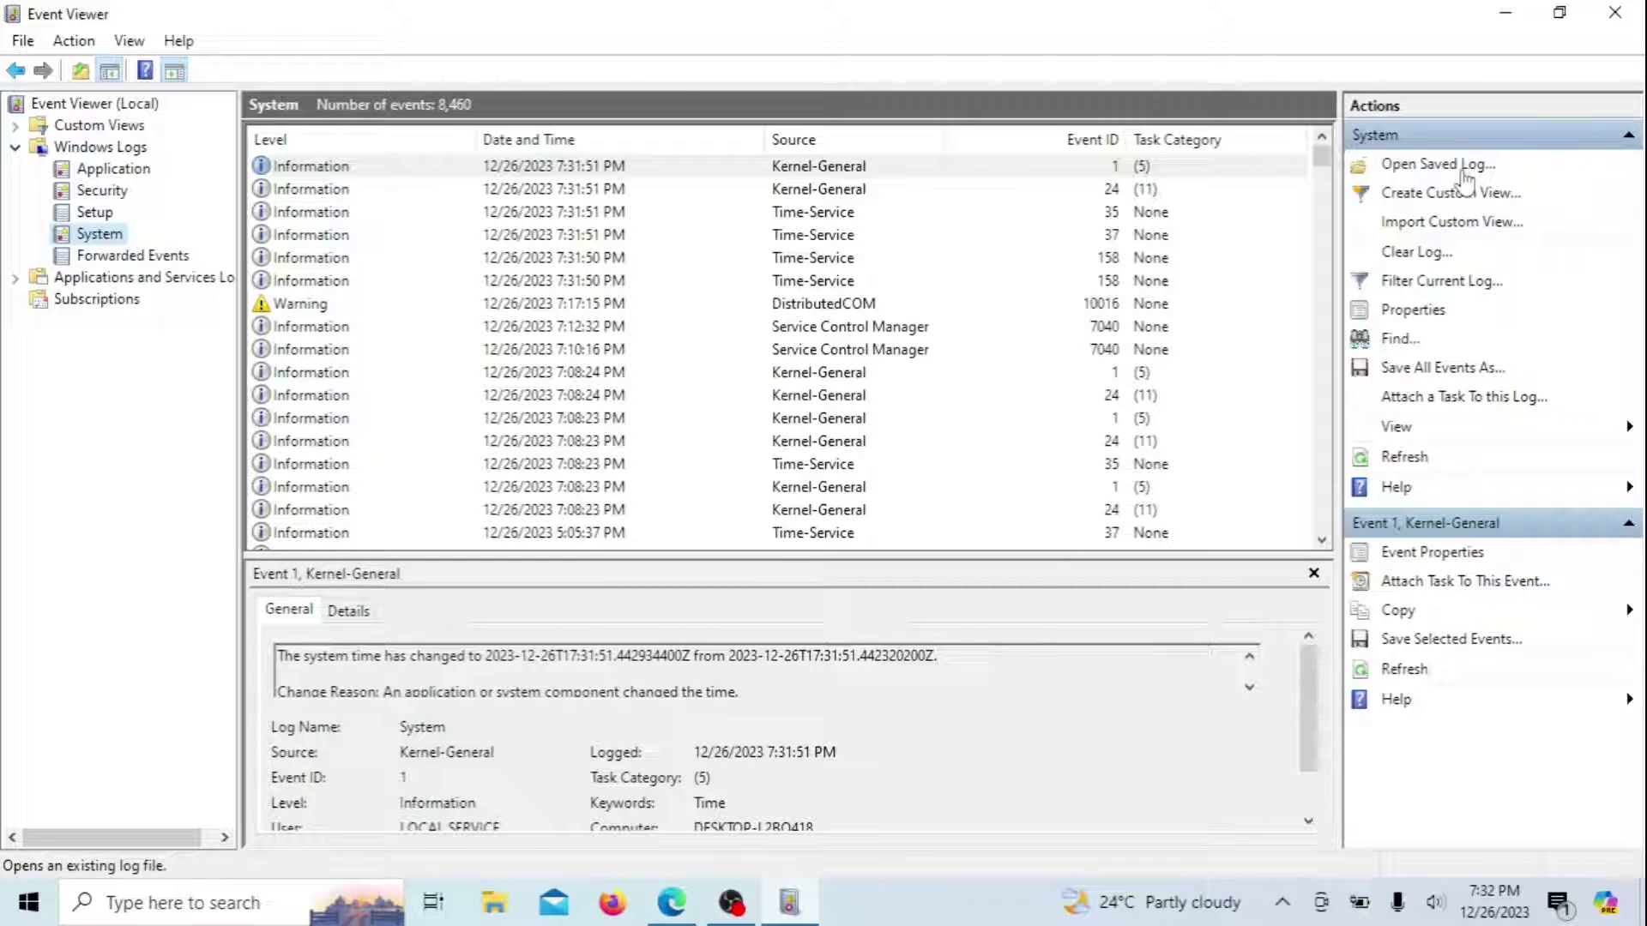
Filter the System log to the Power-Troubleshooter event source, leaving 15 events
{"action": "left_click", "coordinate": [1448, 283]}
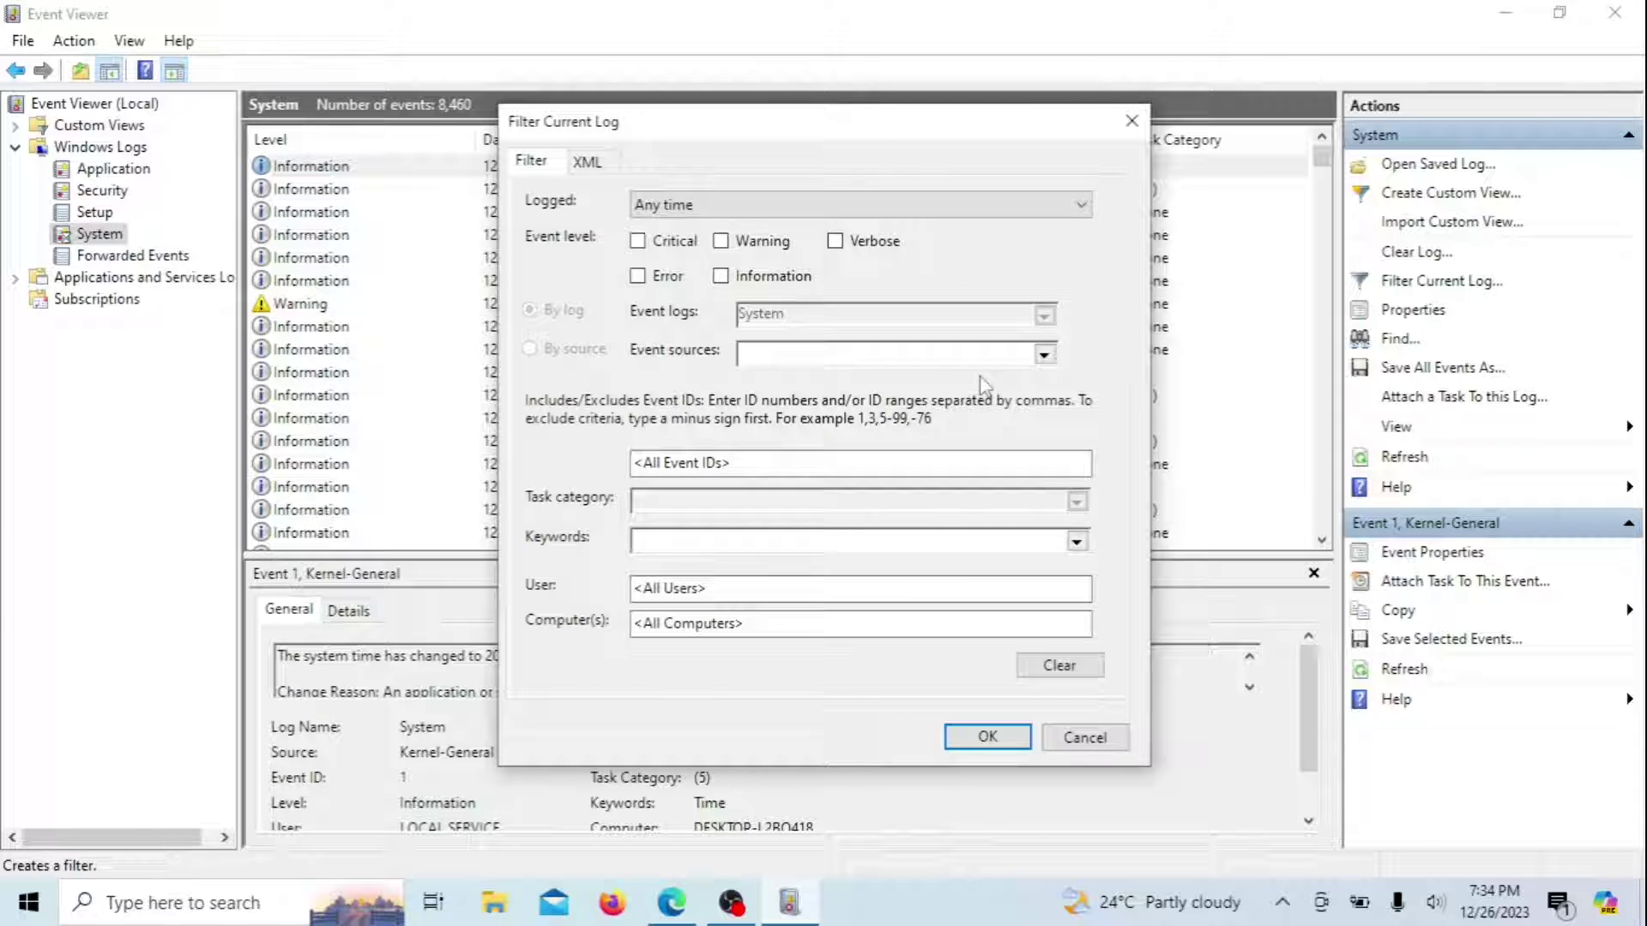
{"action": "left_click", "coordinate": [1045, 356]}
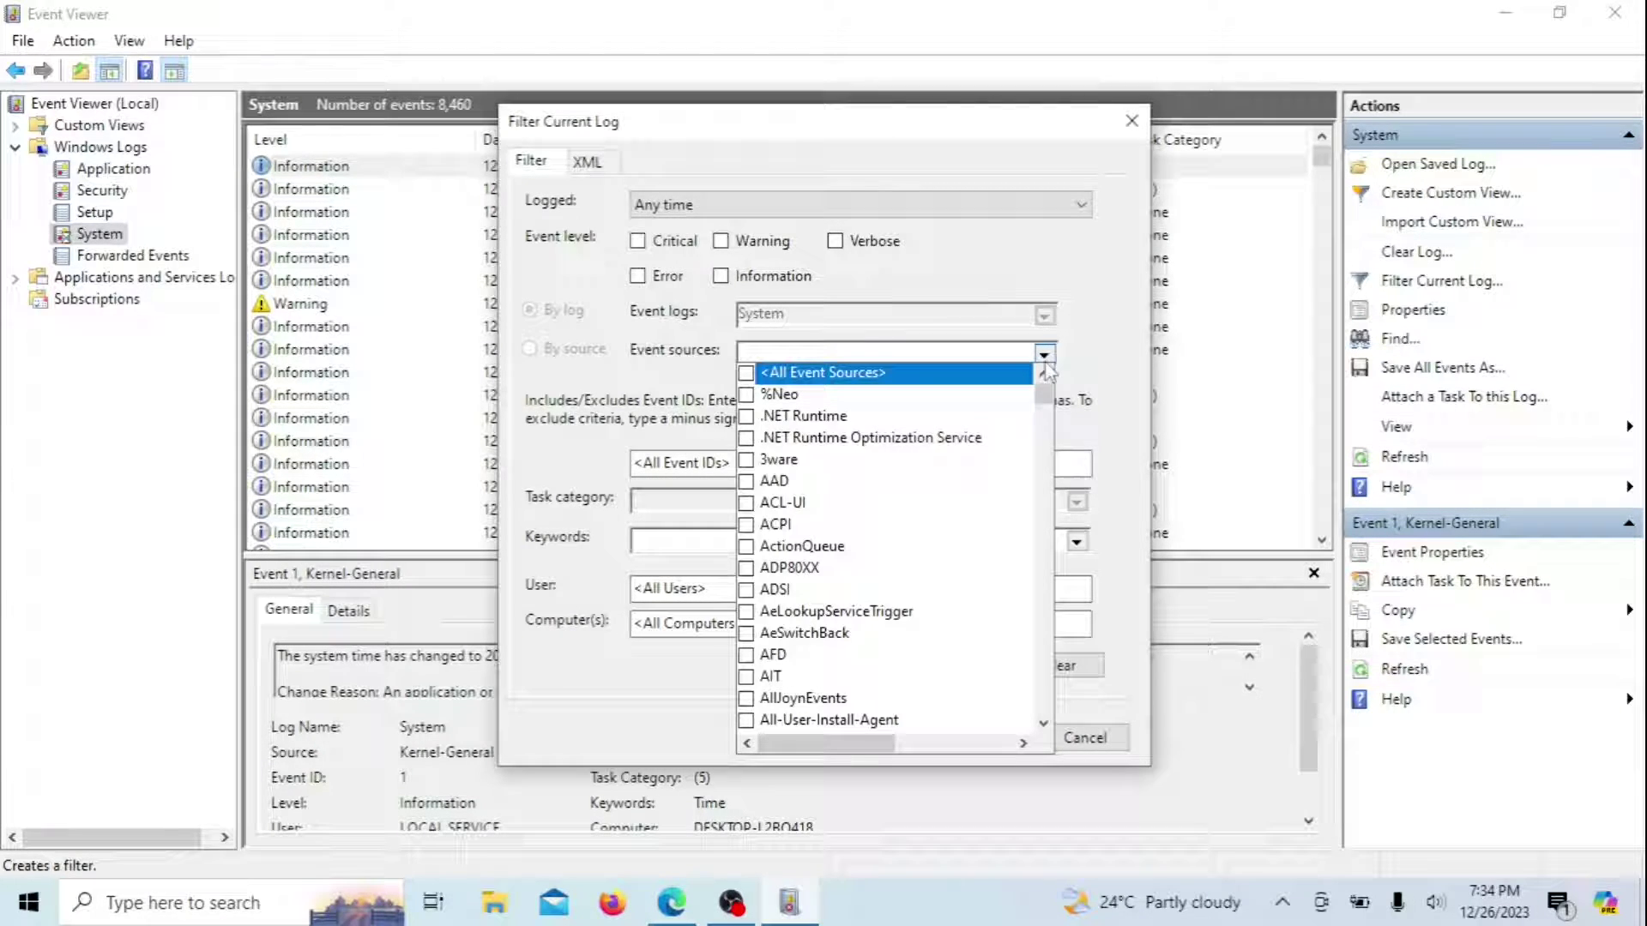
{"action": "left_click_drag", "start_coordinate": [1050, 410], "coordinate": [1017, 586]}
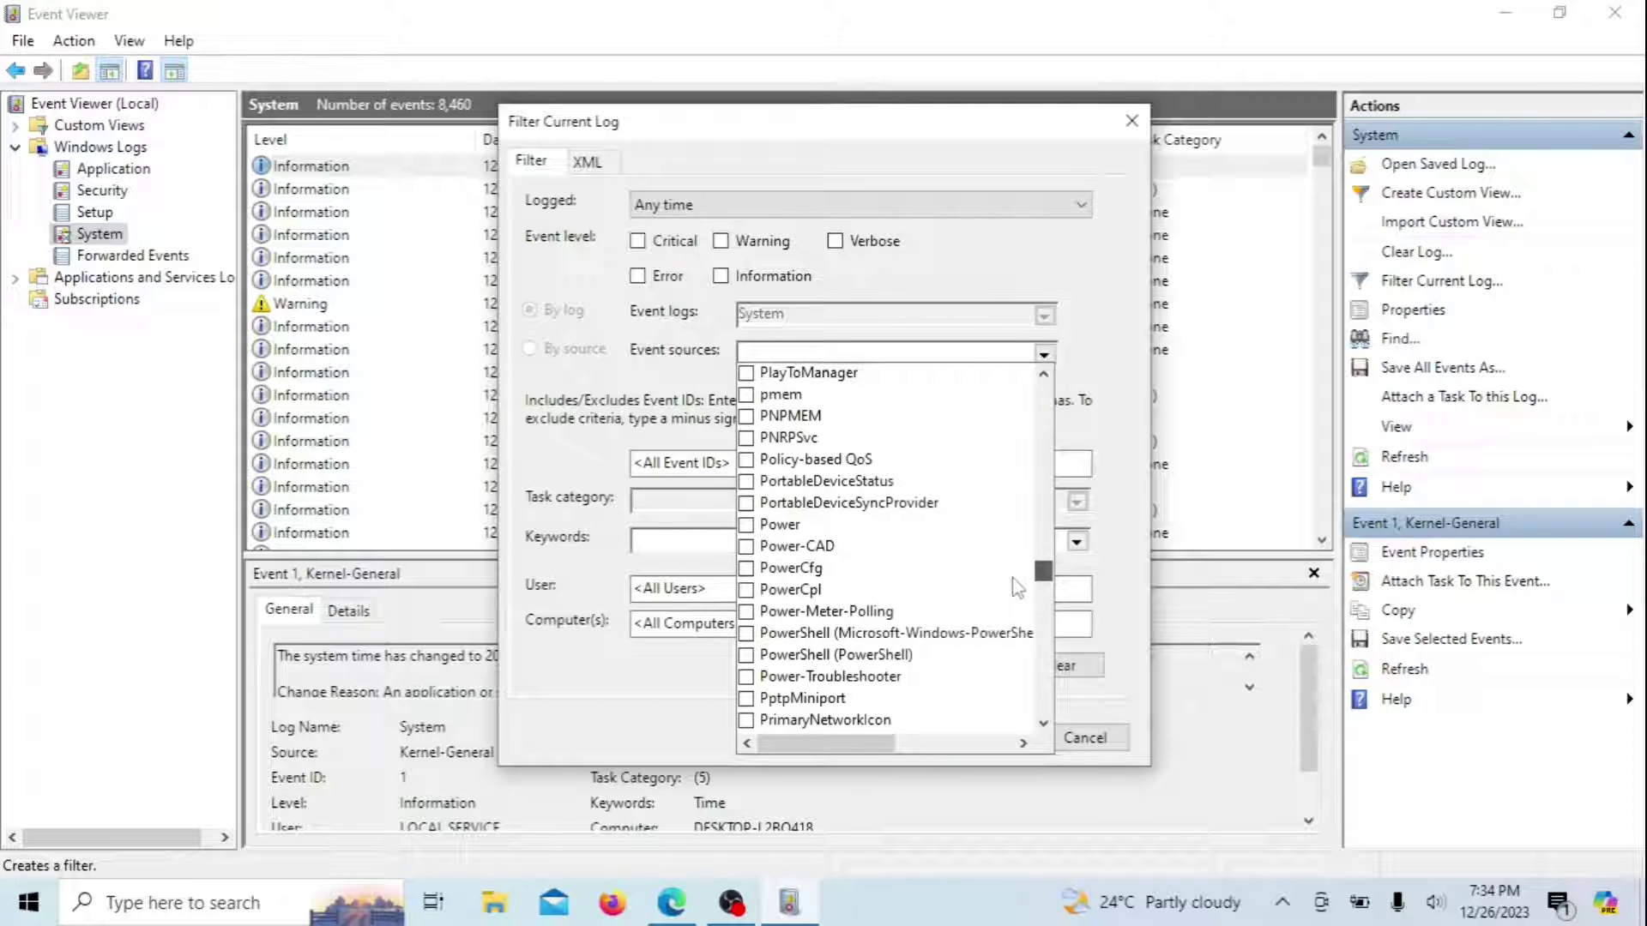
{"action": "left_click", "coordinate": [1044, 725]}
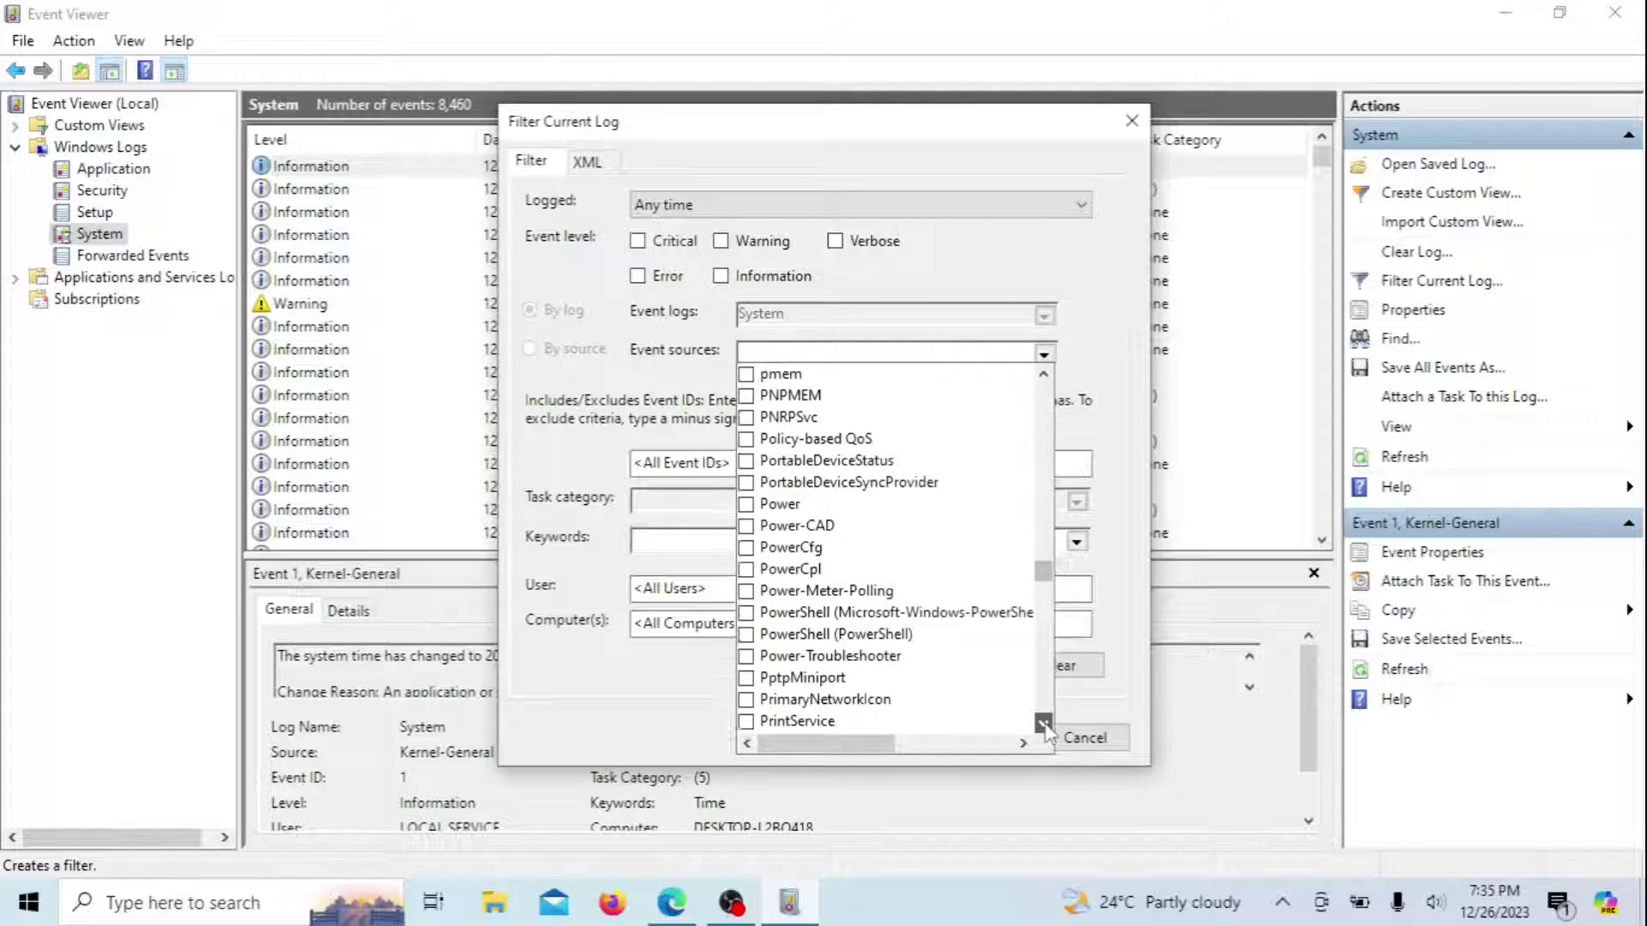
{"action": "left_click", "coordinate": [751, 658]}
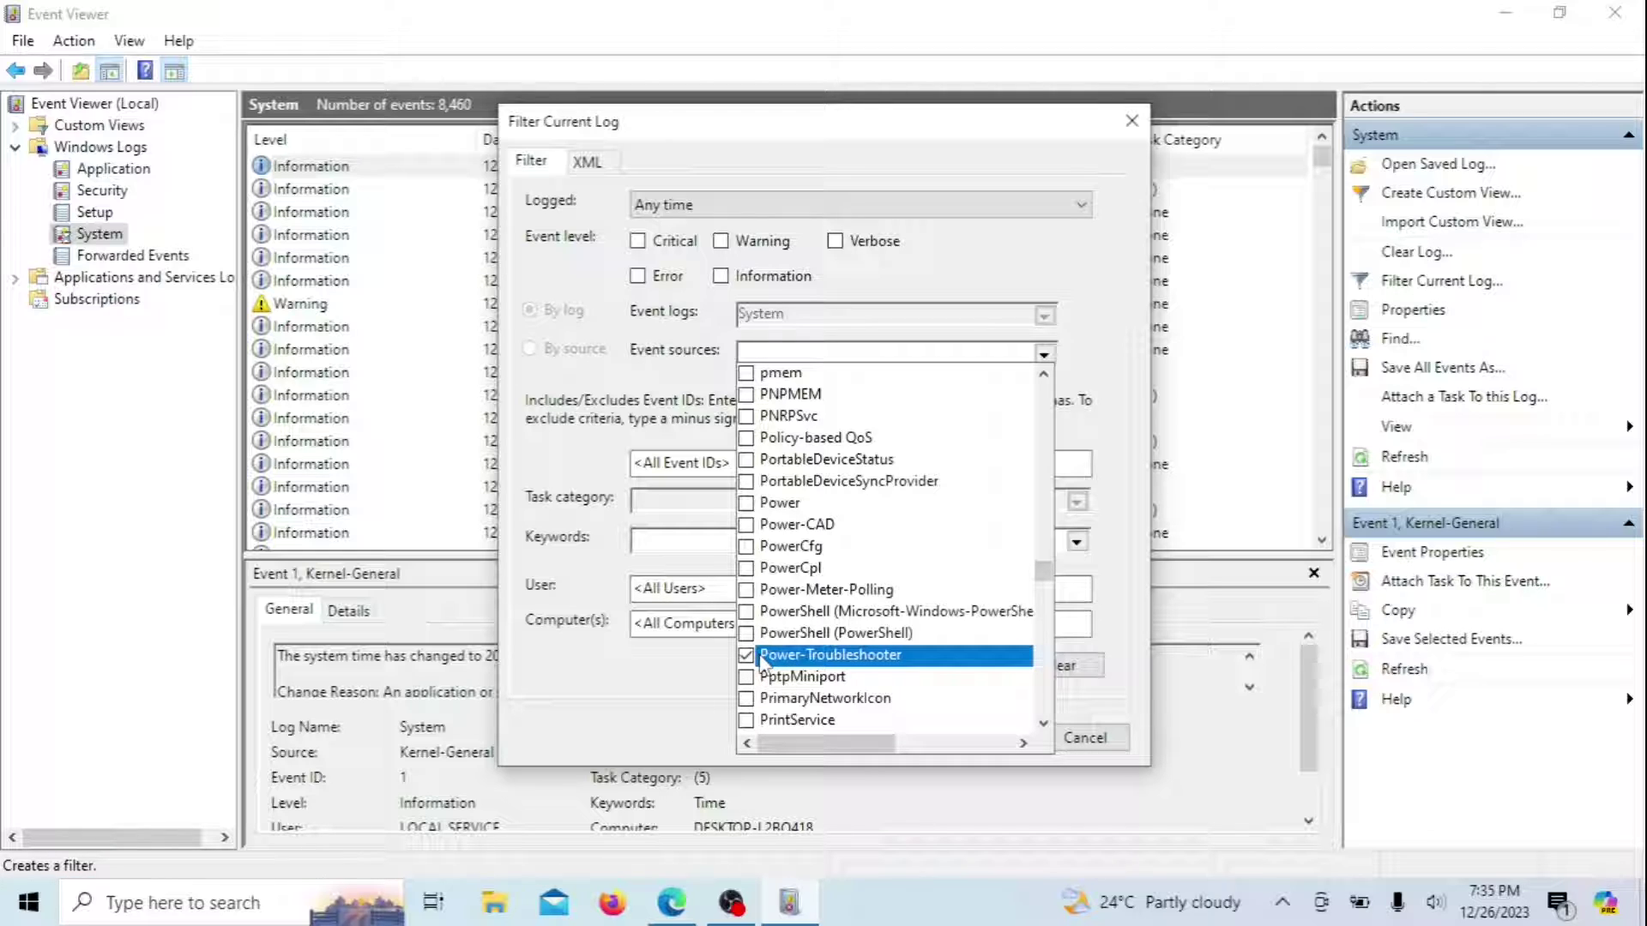
{"action": "left_click", "coordinate": [1115, 337]}
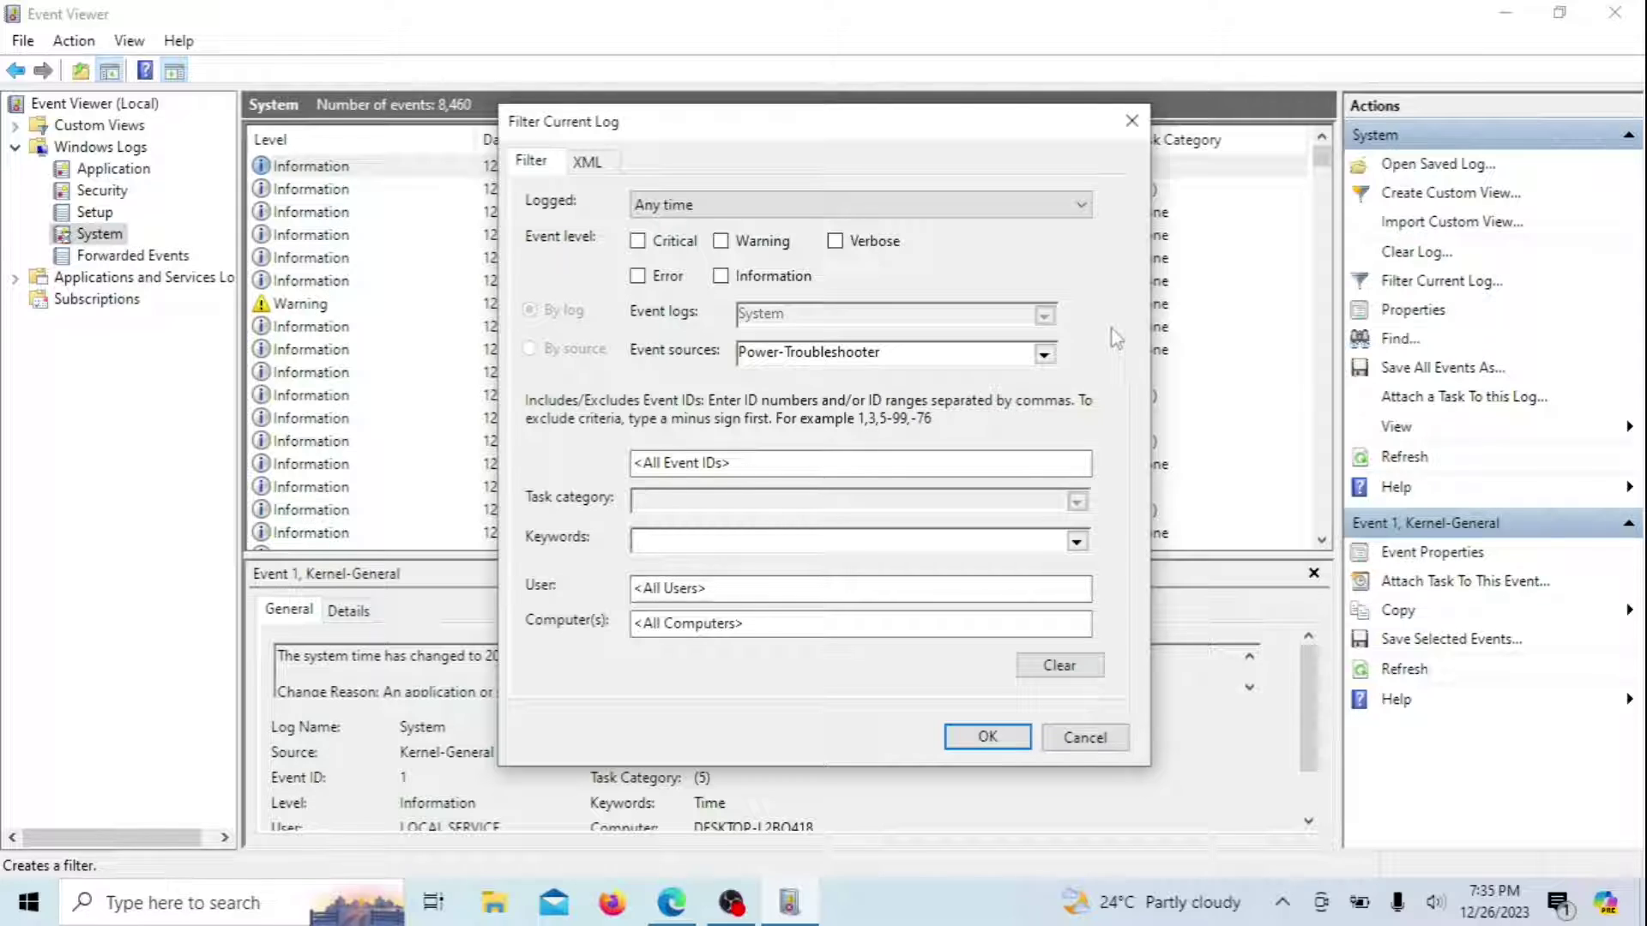
{"action": "left_click", "coordinate": [988, 738]}
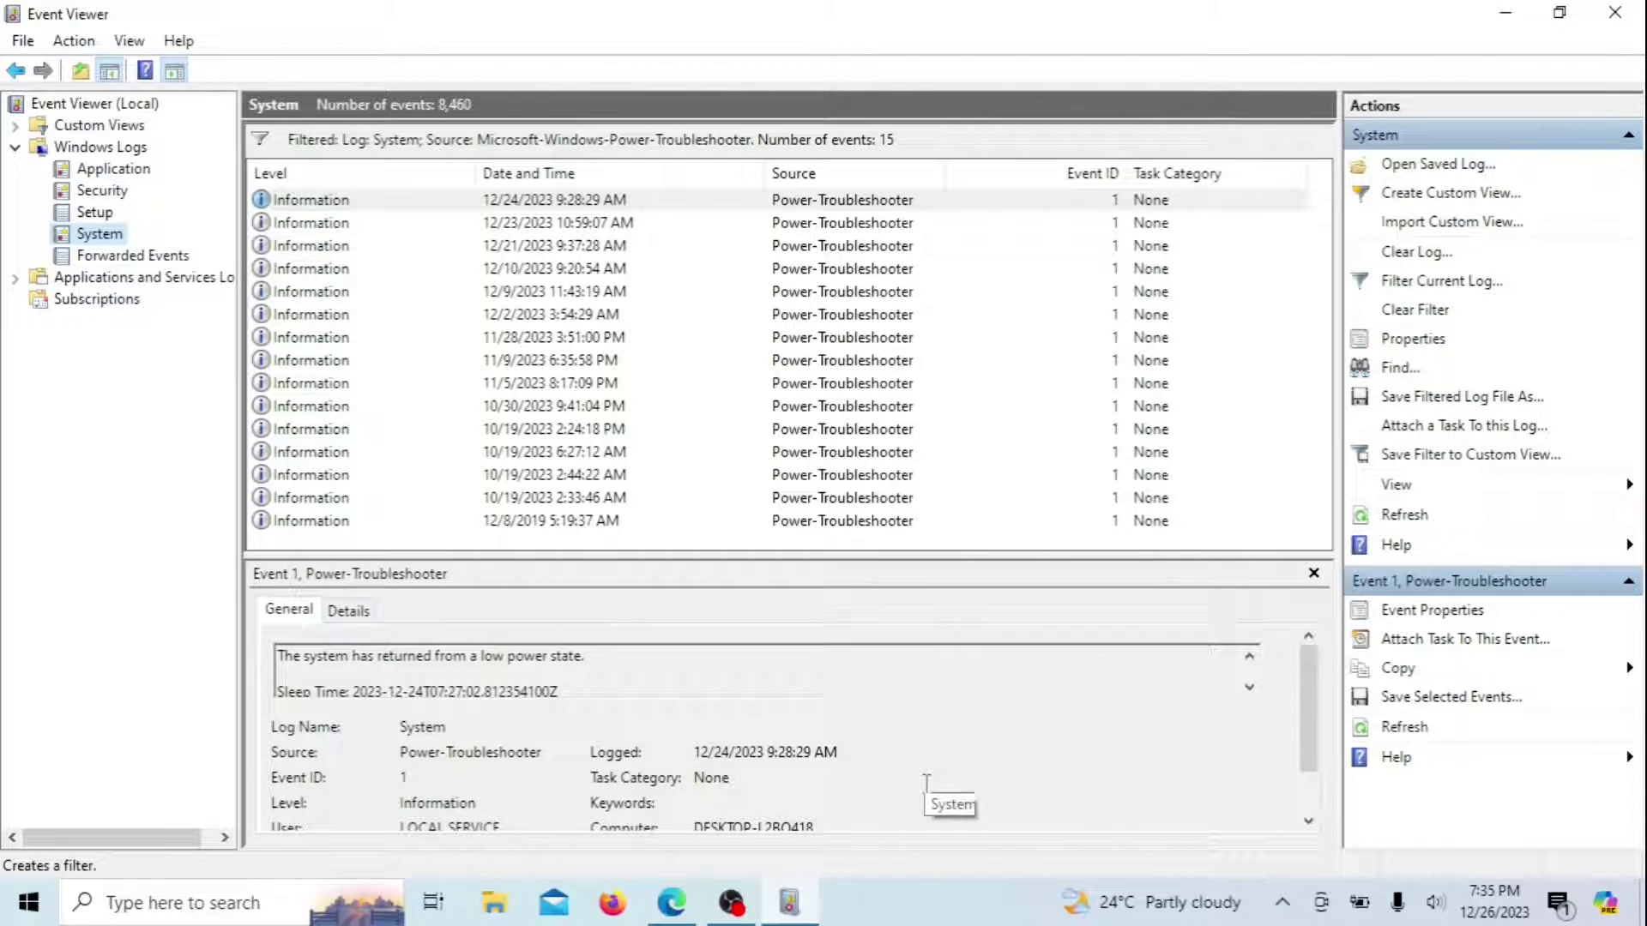
Read the wake sources of the 12/24/2023 and 12/23/2023 Power-Troubleshooter events
{"action": "scroll", "coordinate": [883, 815], "scroll_direction": "down", "scroll_amount": 2}
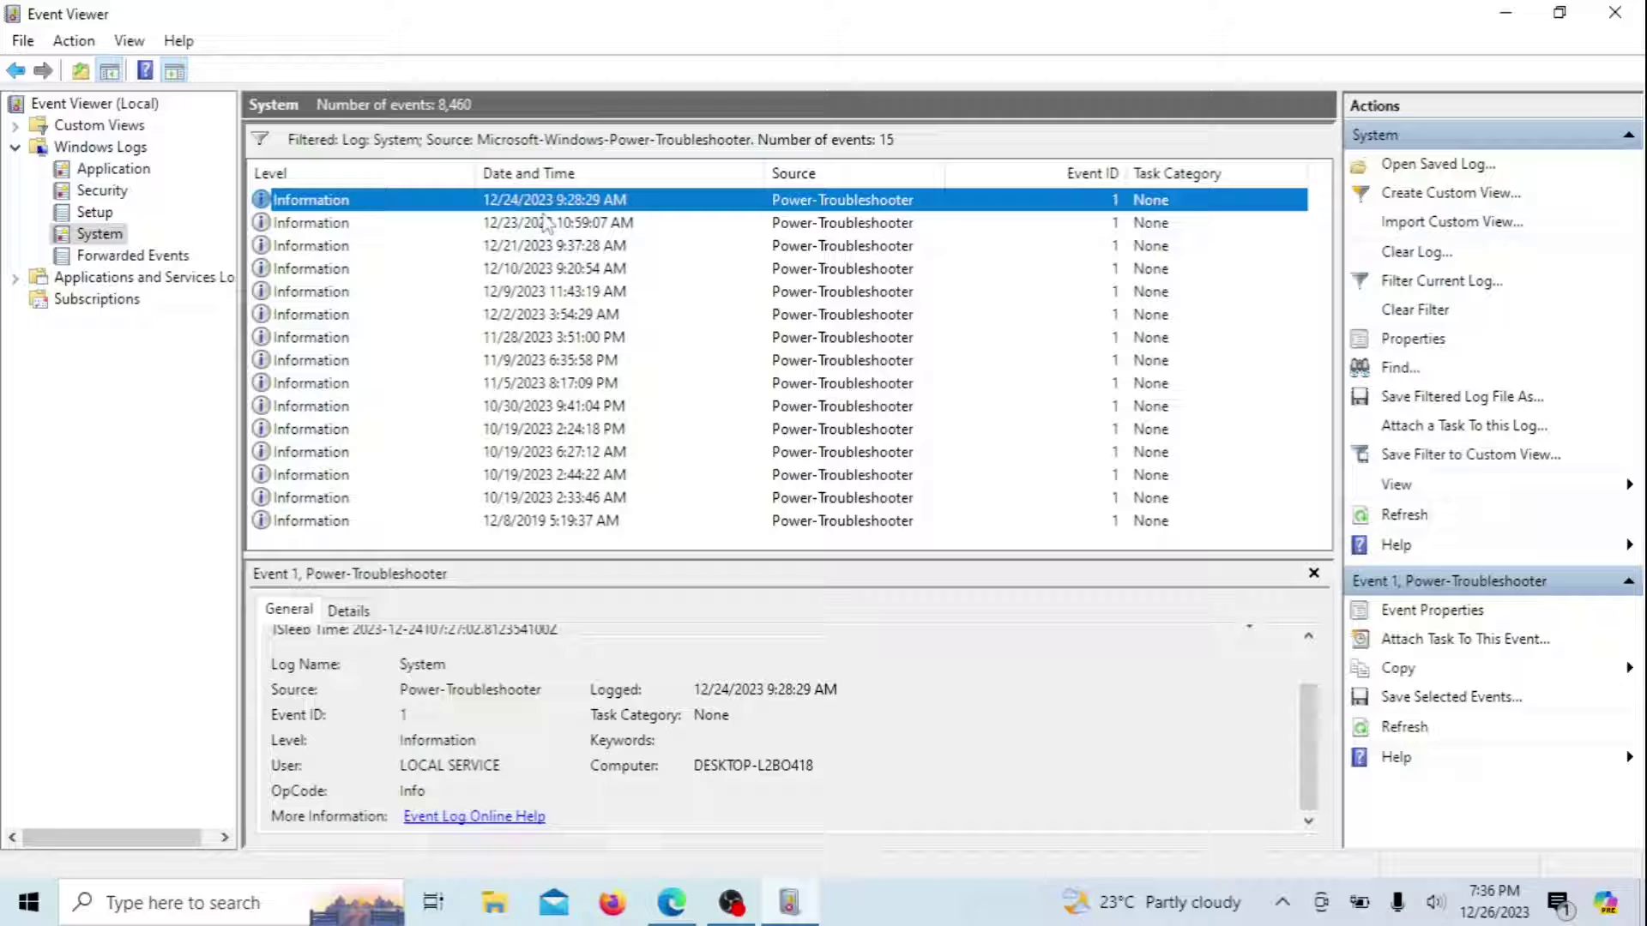
{"action": "double_click", "coordinate": [540, 206]}
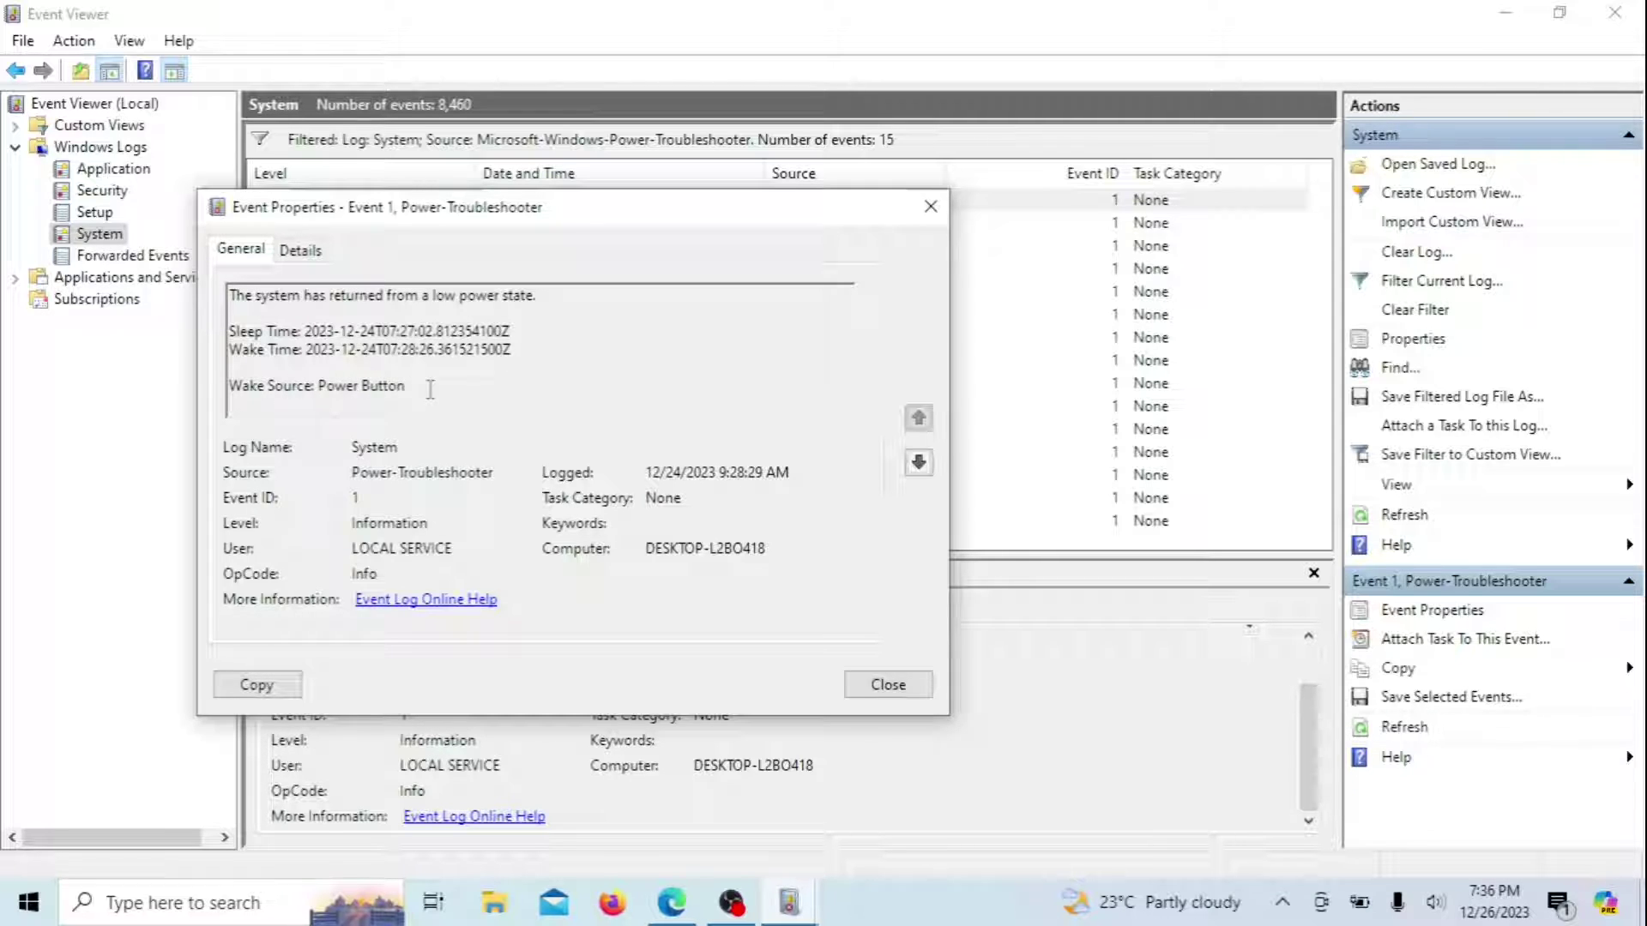
{"action": "left_click", "coordinate": [892, 684]}
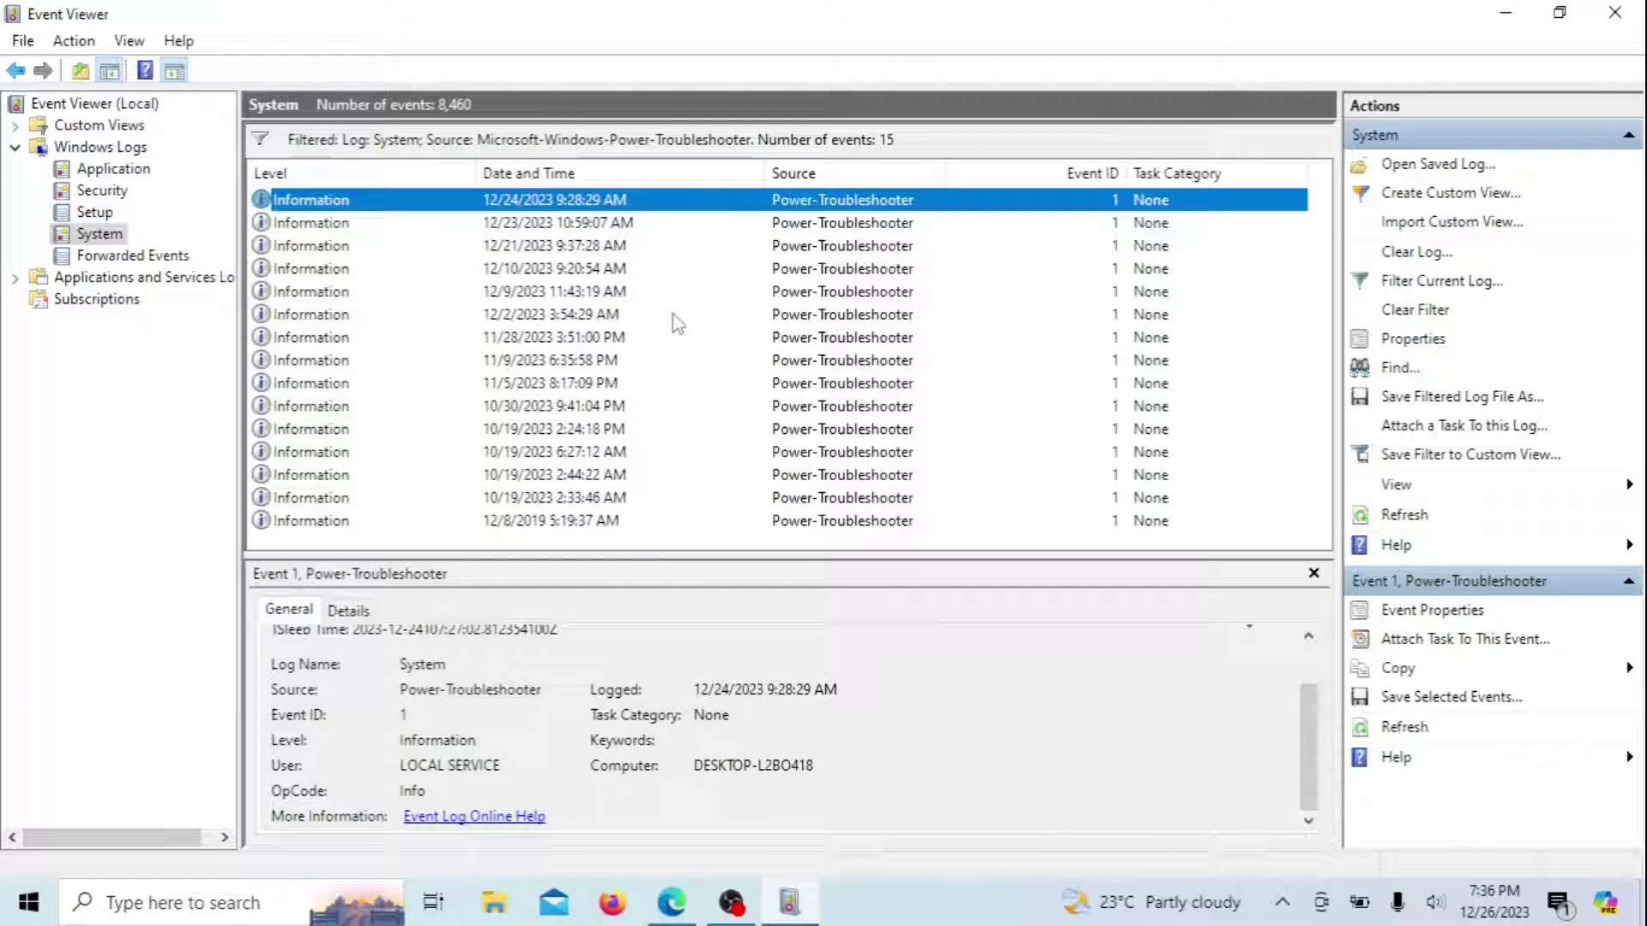
{"action": "left_click", "coordinate": [335, 223]}
{"action": "double_click", "coordinate": [335, 223]}
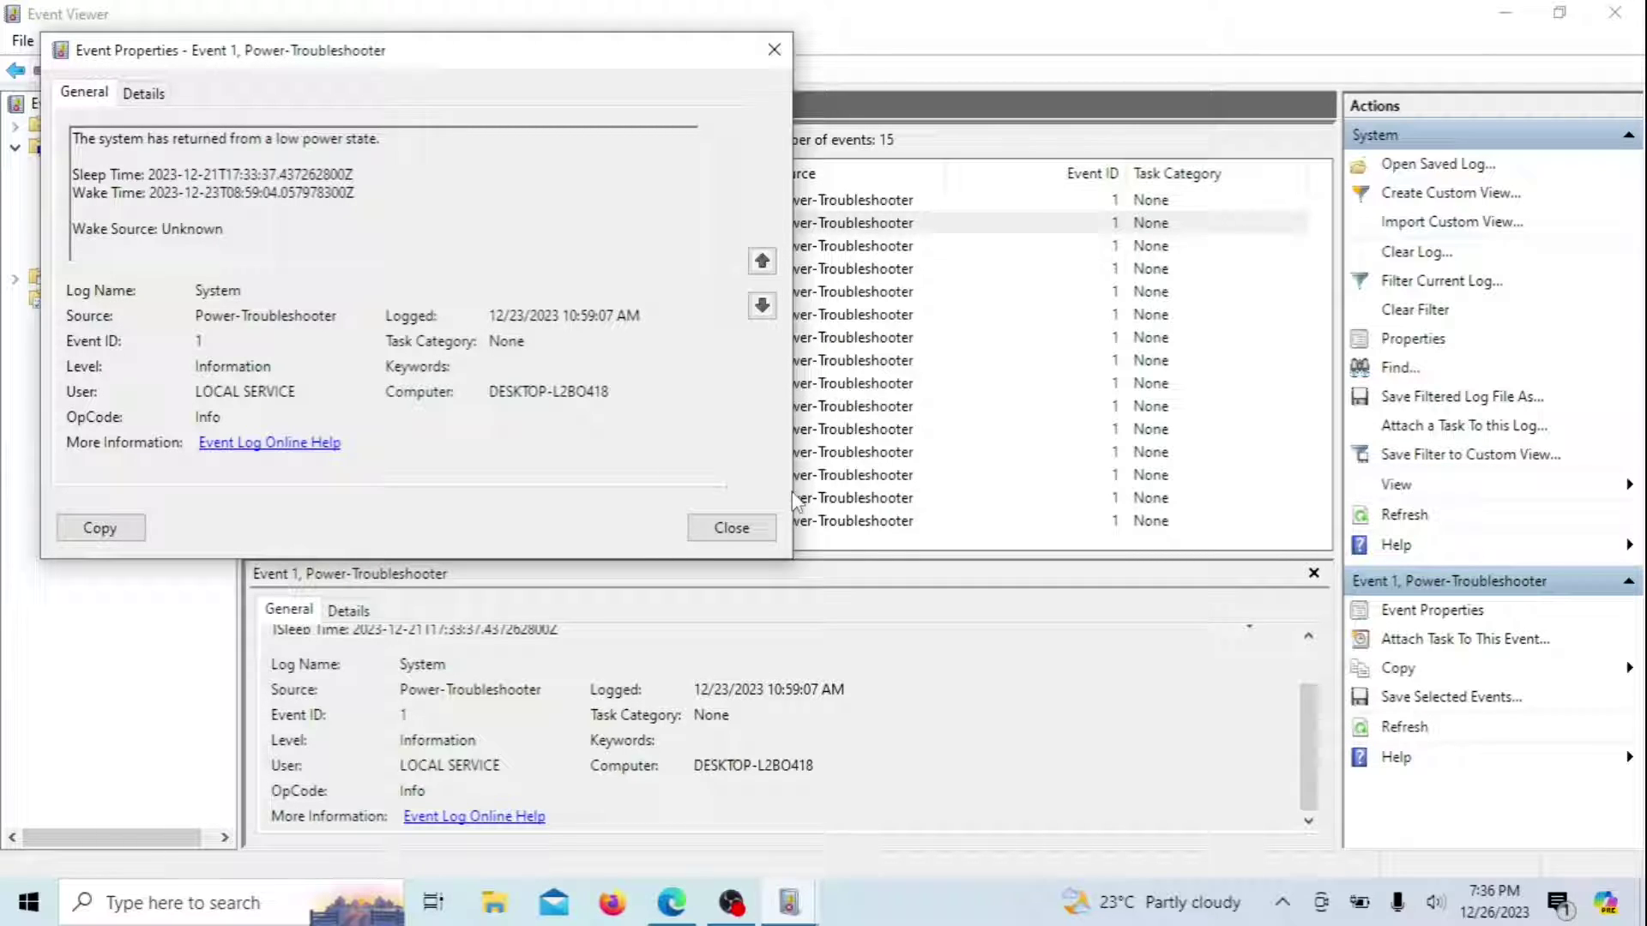
{"action": "left_click", "coordinate": [766, 529]}
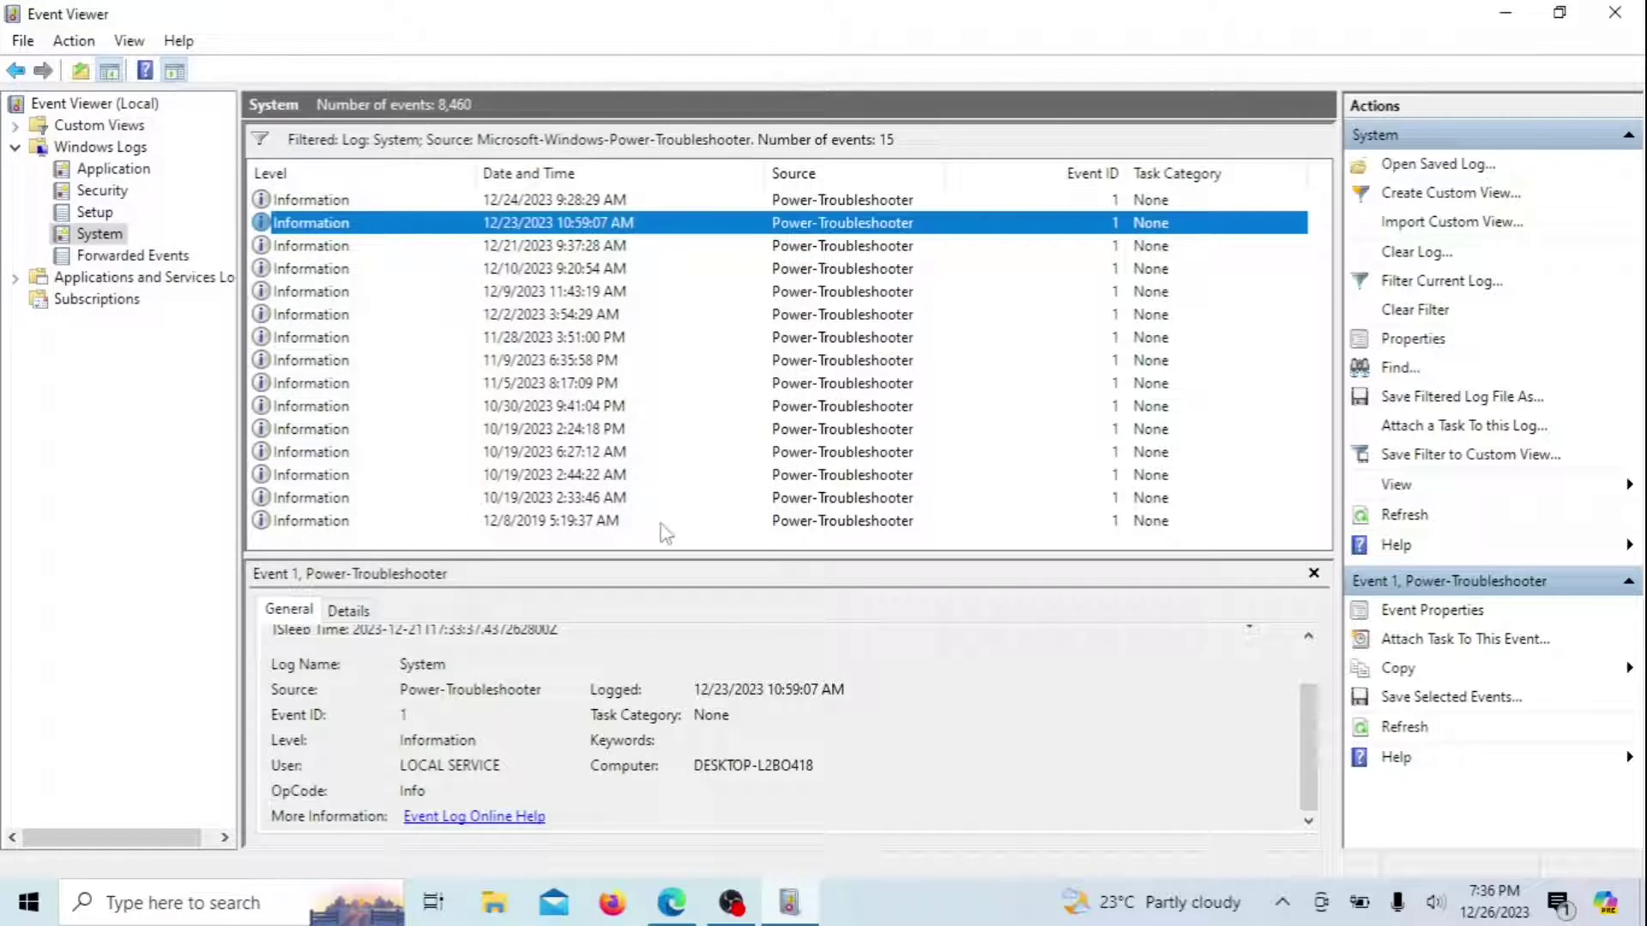
Read the wake sources of the 11/9/2023 and 10/19/2023 events, then close Event Viewer
{"action": "left_click", "coordinate": [318, 368]}
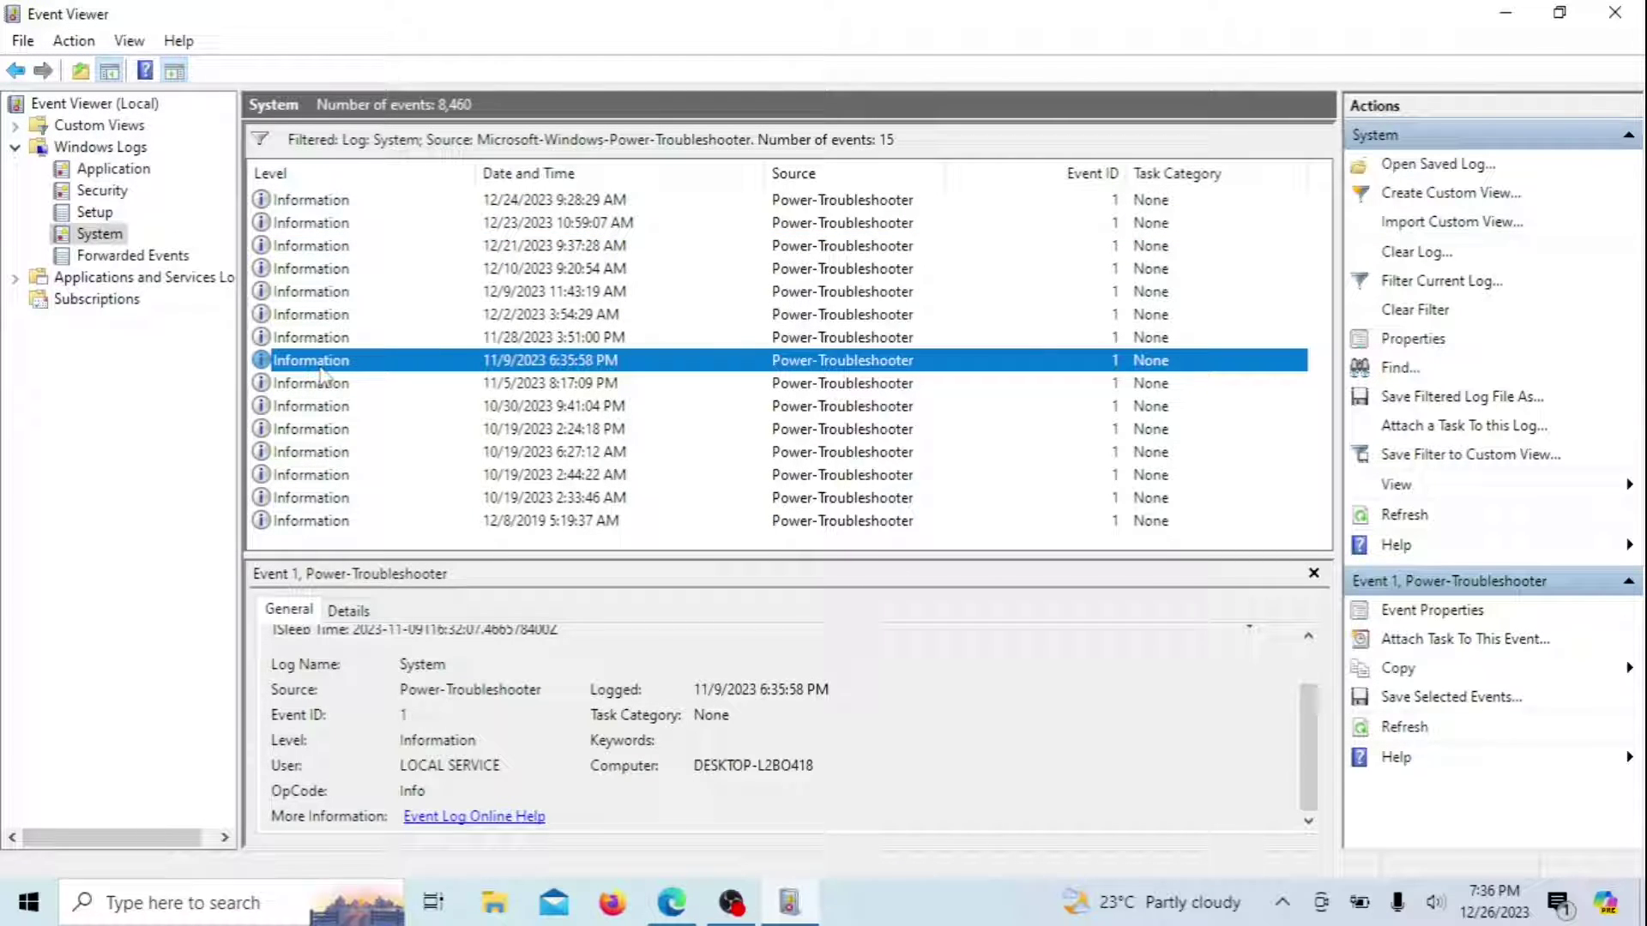
{"action": "double_click", "coordinate": [319, 369]}
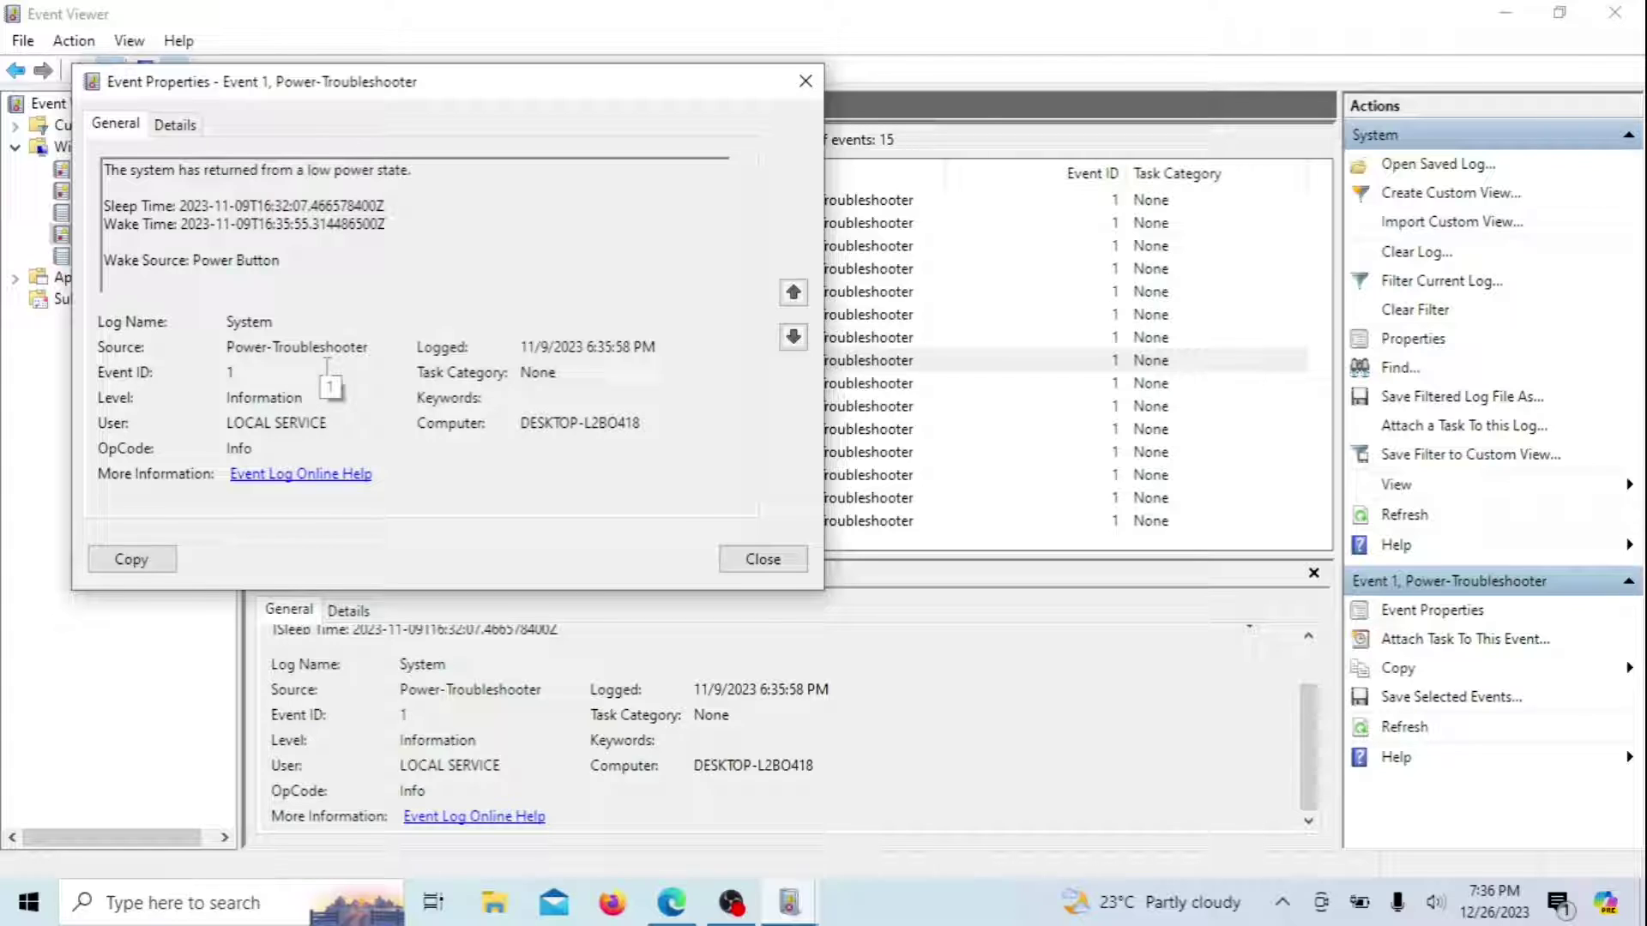
{"action": "left_click", "coordinate": [764, 560]}
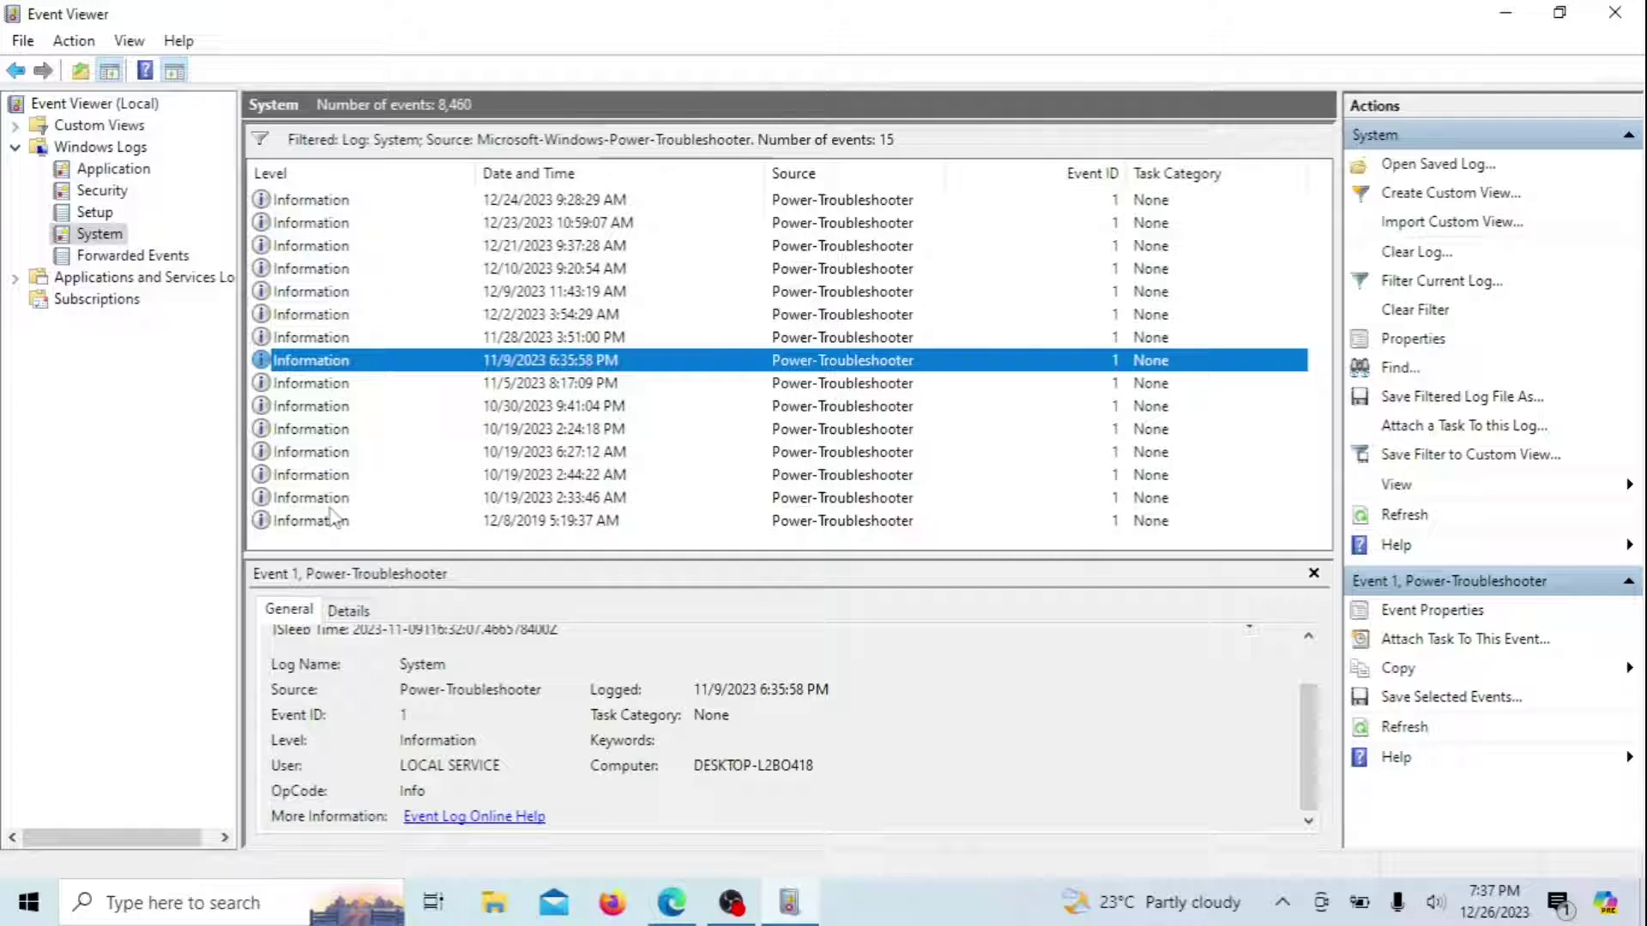
{"action": "double_click", "coordinate": [331, 502]}
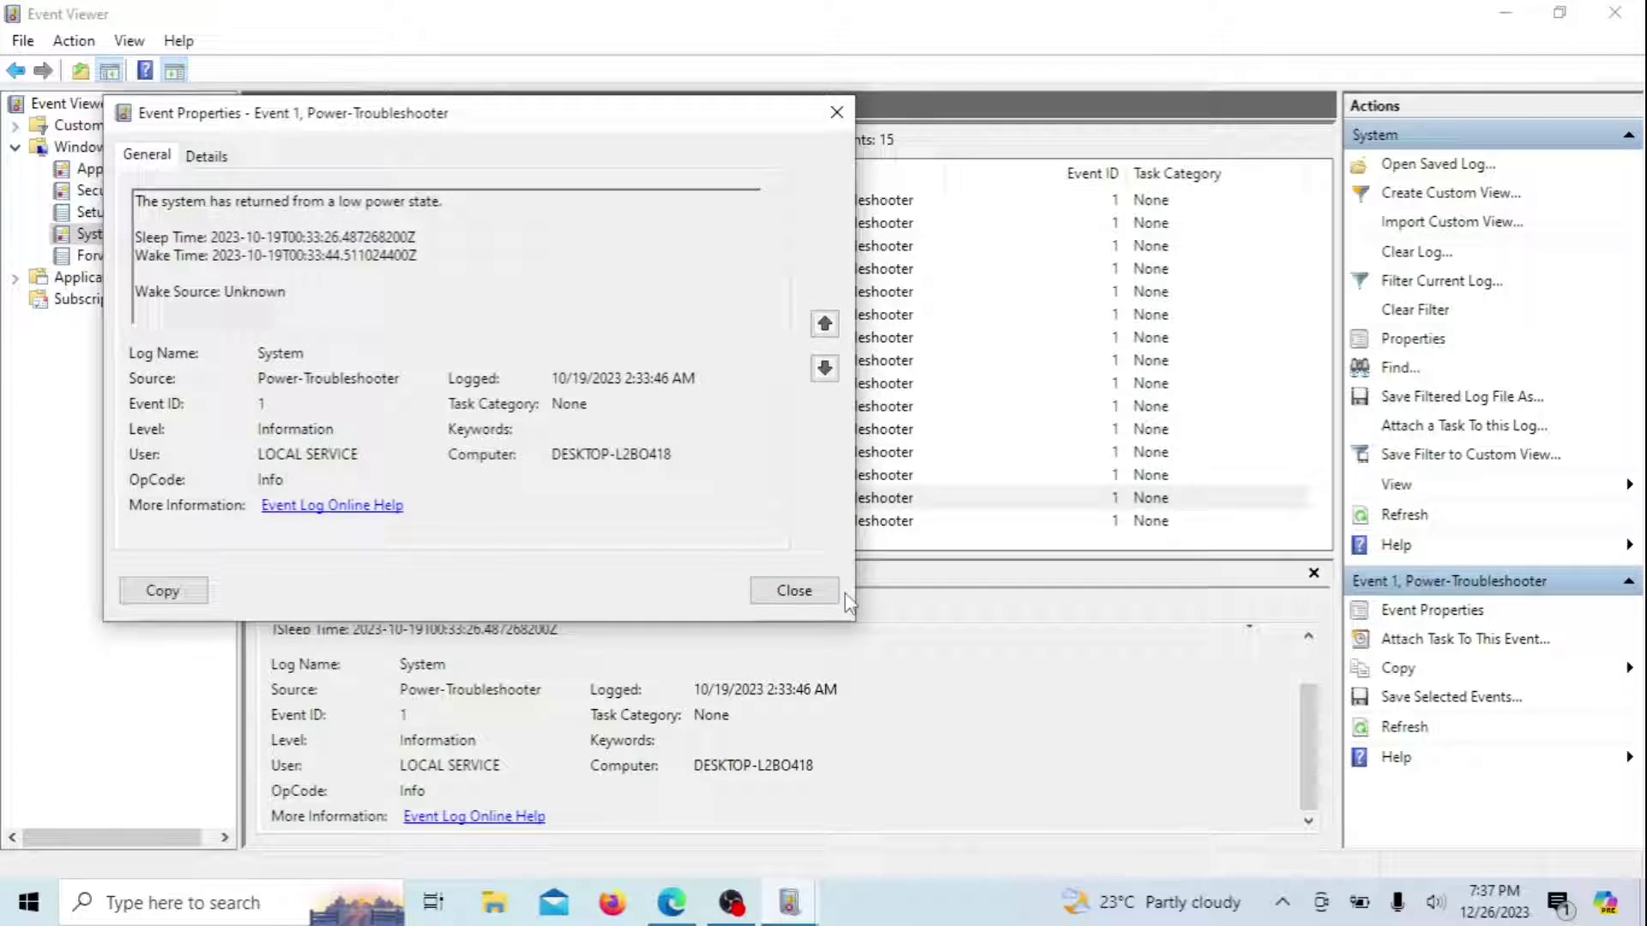
{"action": "left_click", "coordinate": [822, 591]}
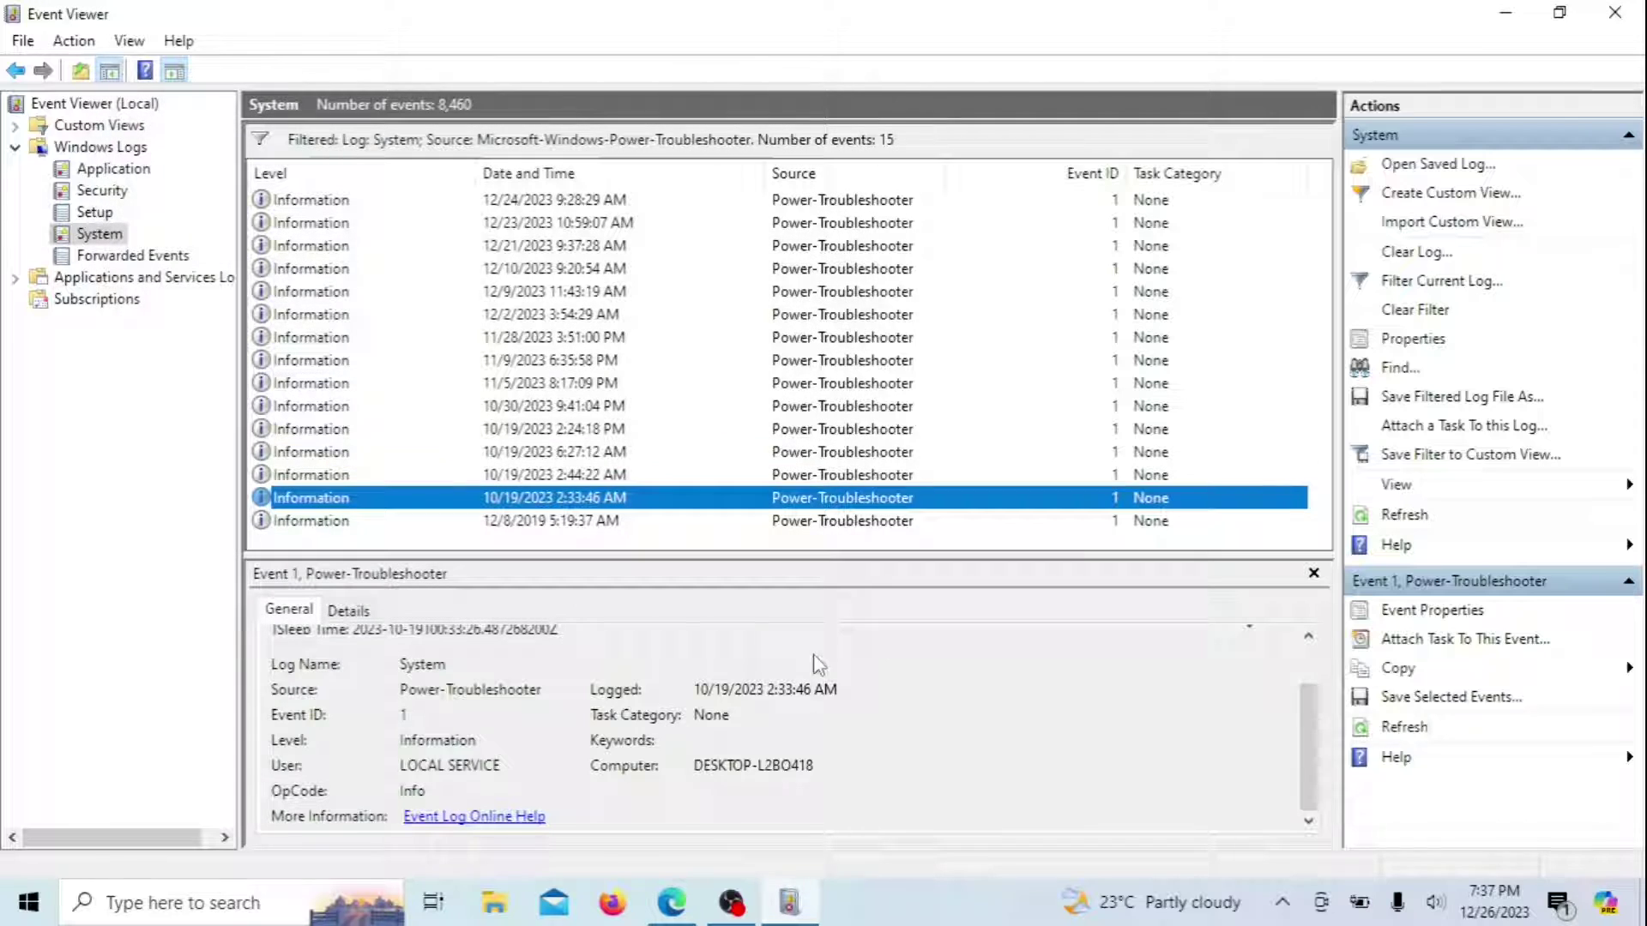
{"action": "left_click", "coordinate": [1615, 12]}
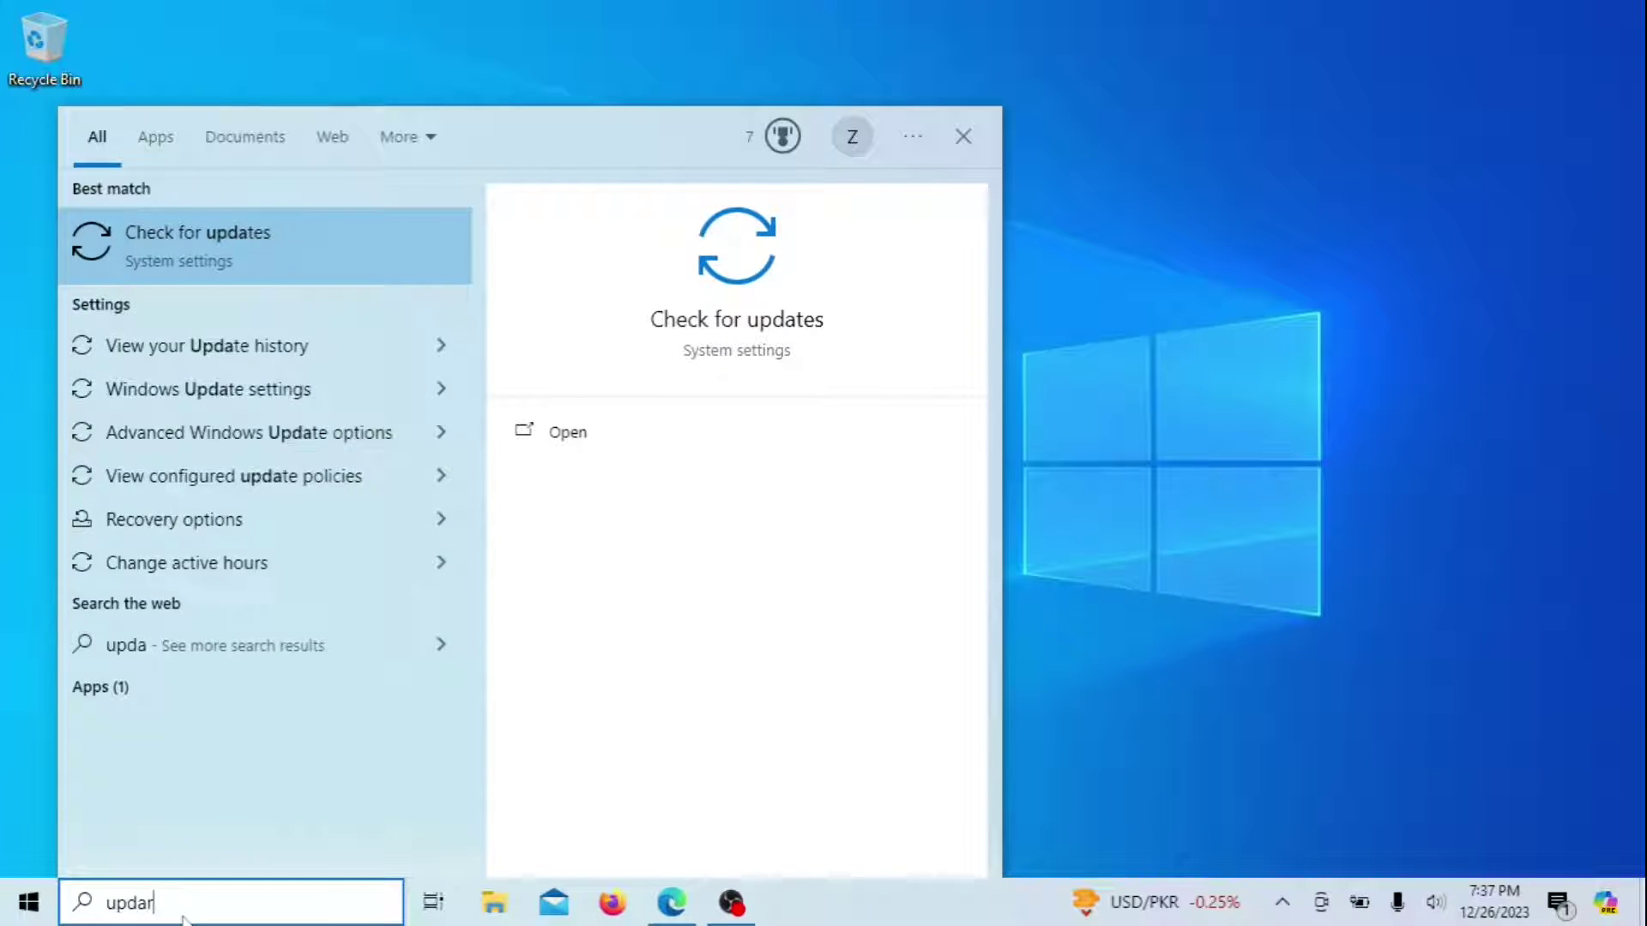
Open Windows Update's Check for updates page and view the active hours (8:00 AM to 5:00 PM)
{"action": "type", "text": "e"}
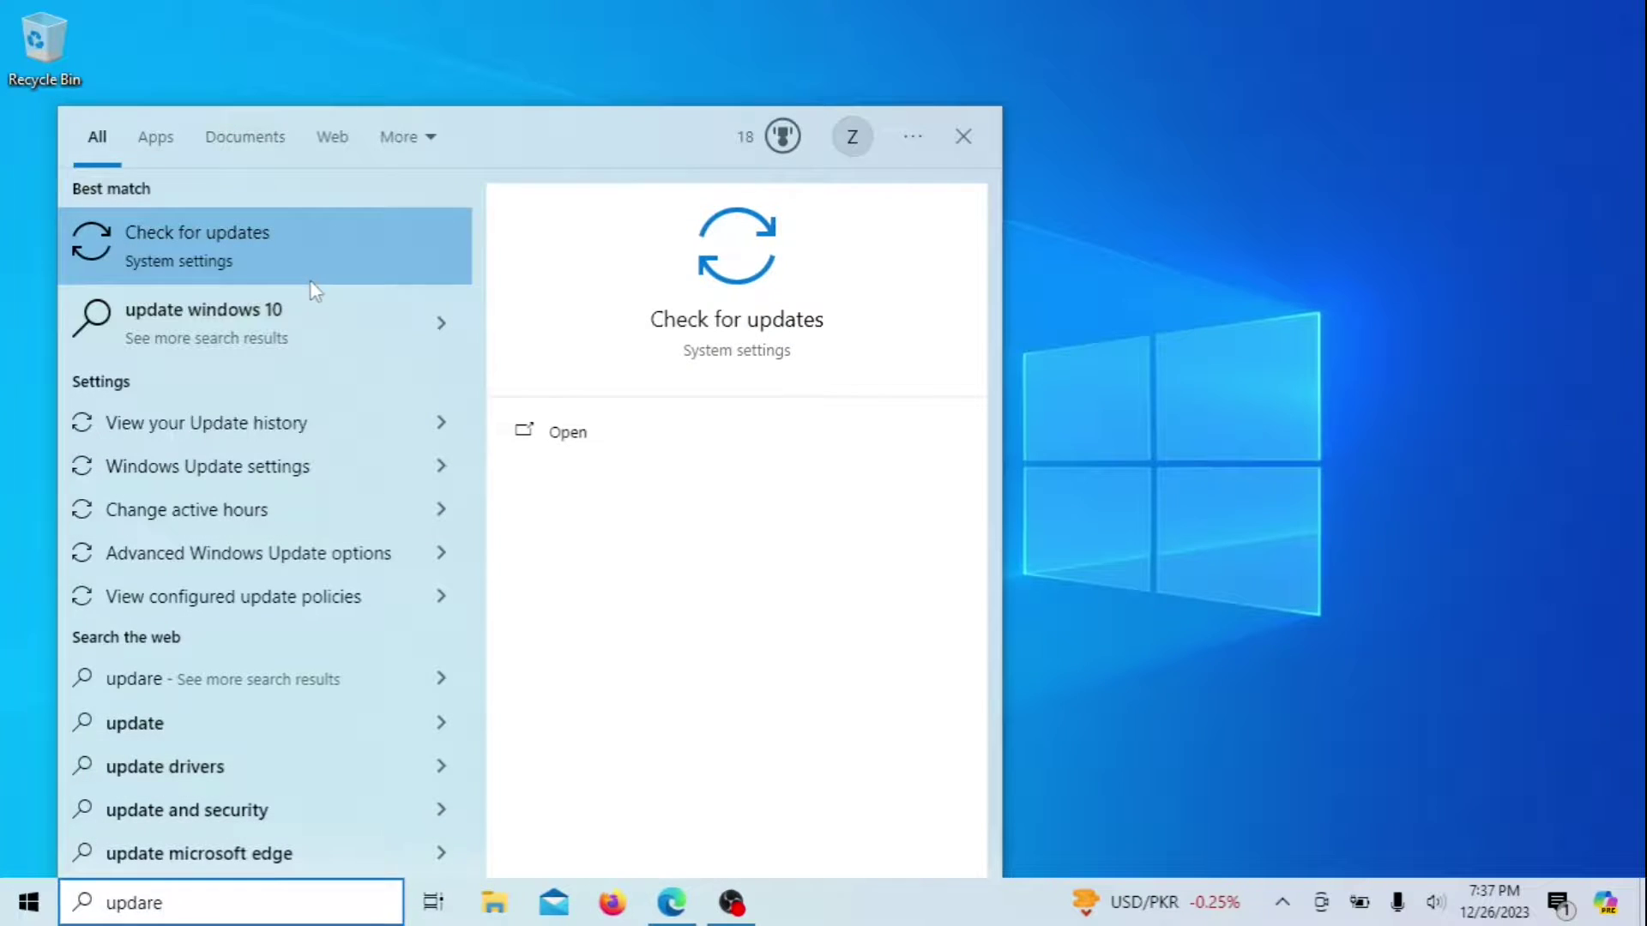
{"action": "left_click", "coordinate": [257, 245]}
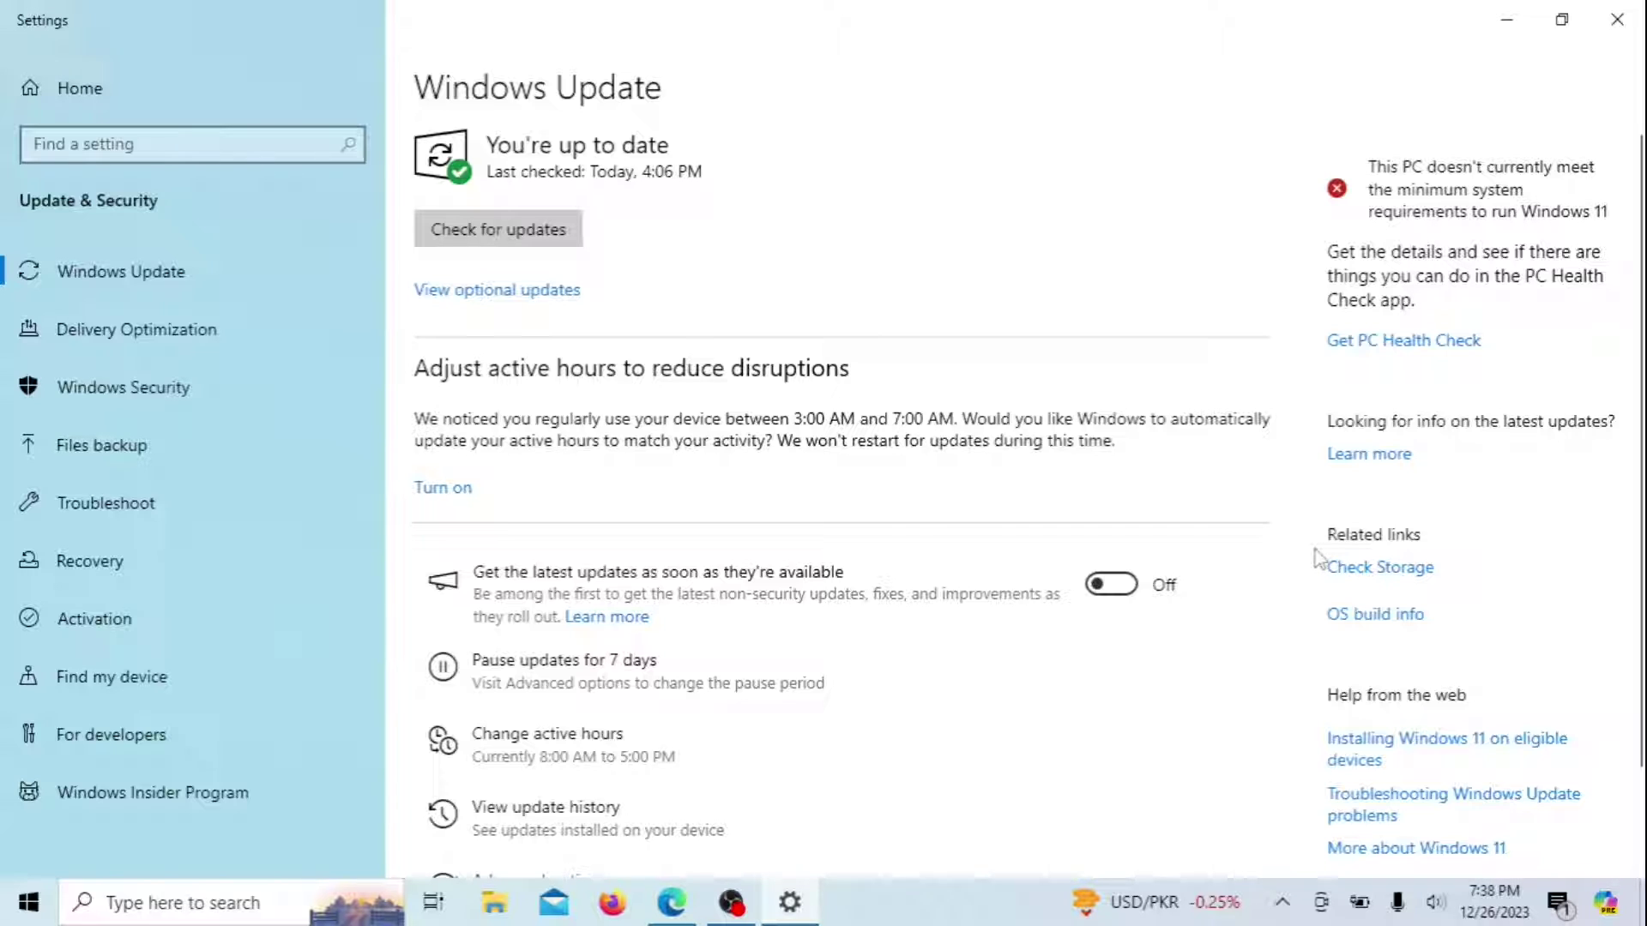
{"action": "scroll", "coordinate": [1316, 559], "scroll_direction": "down", "scroll_amount": 2}
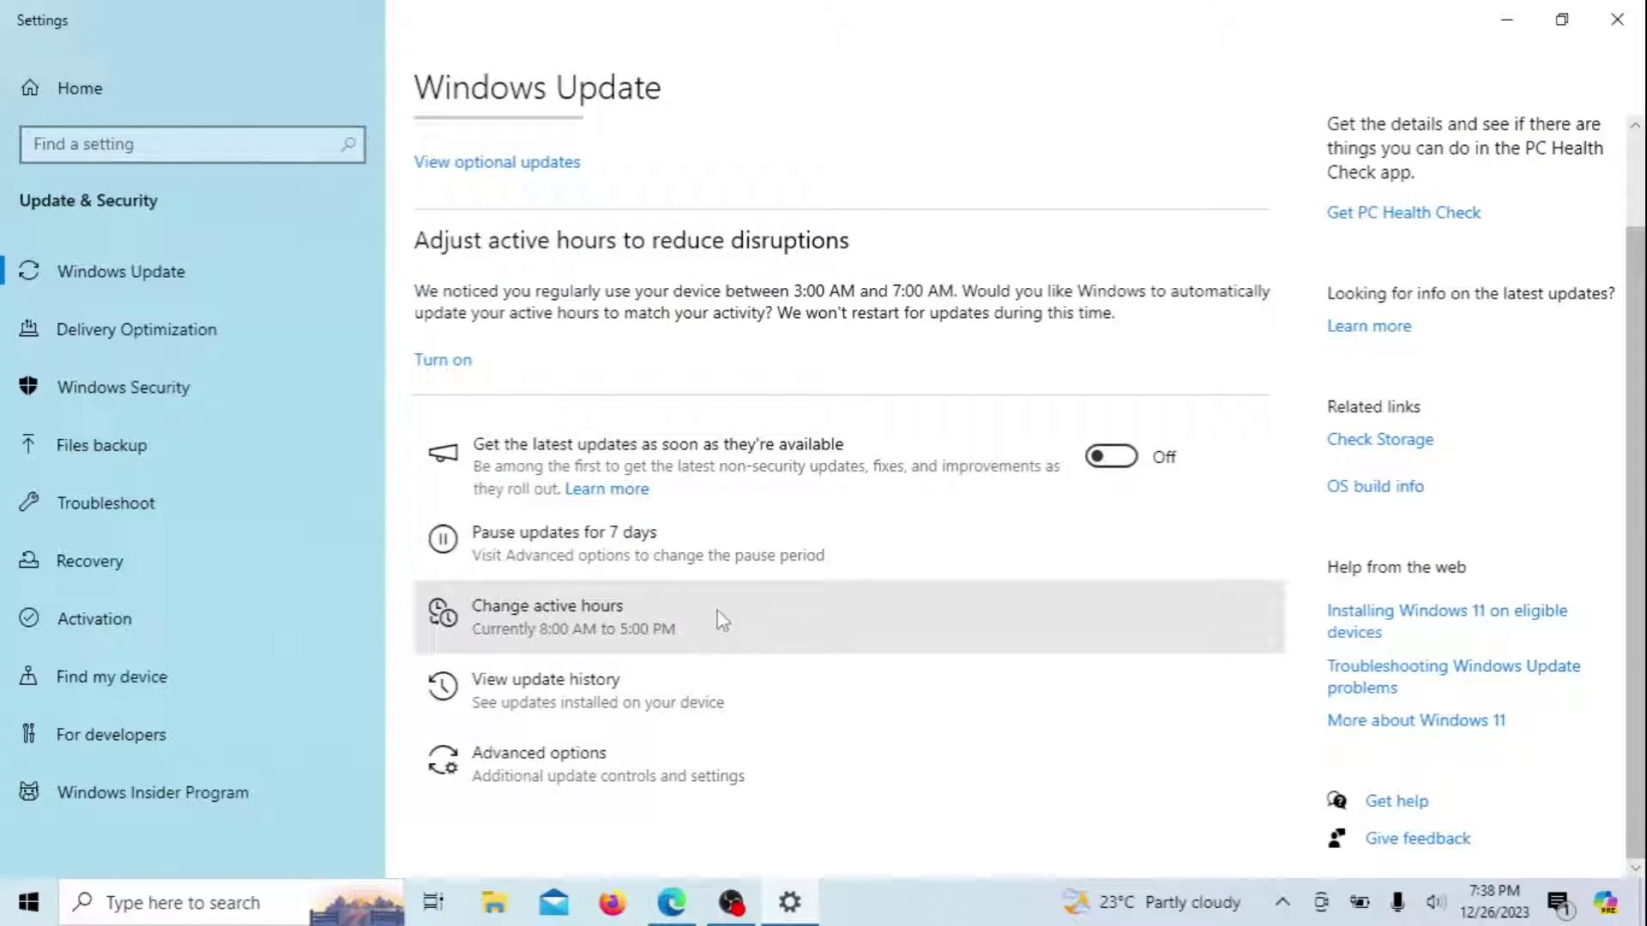
{"action": "left_click", "coordinate": [598, 639]}
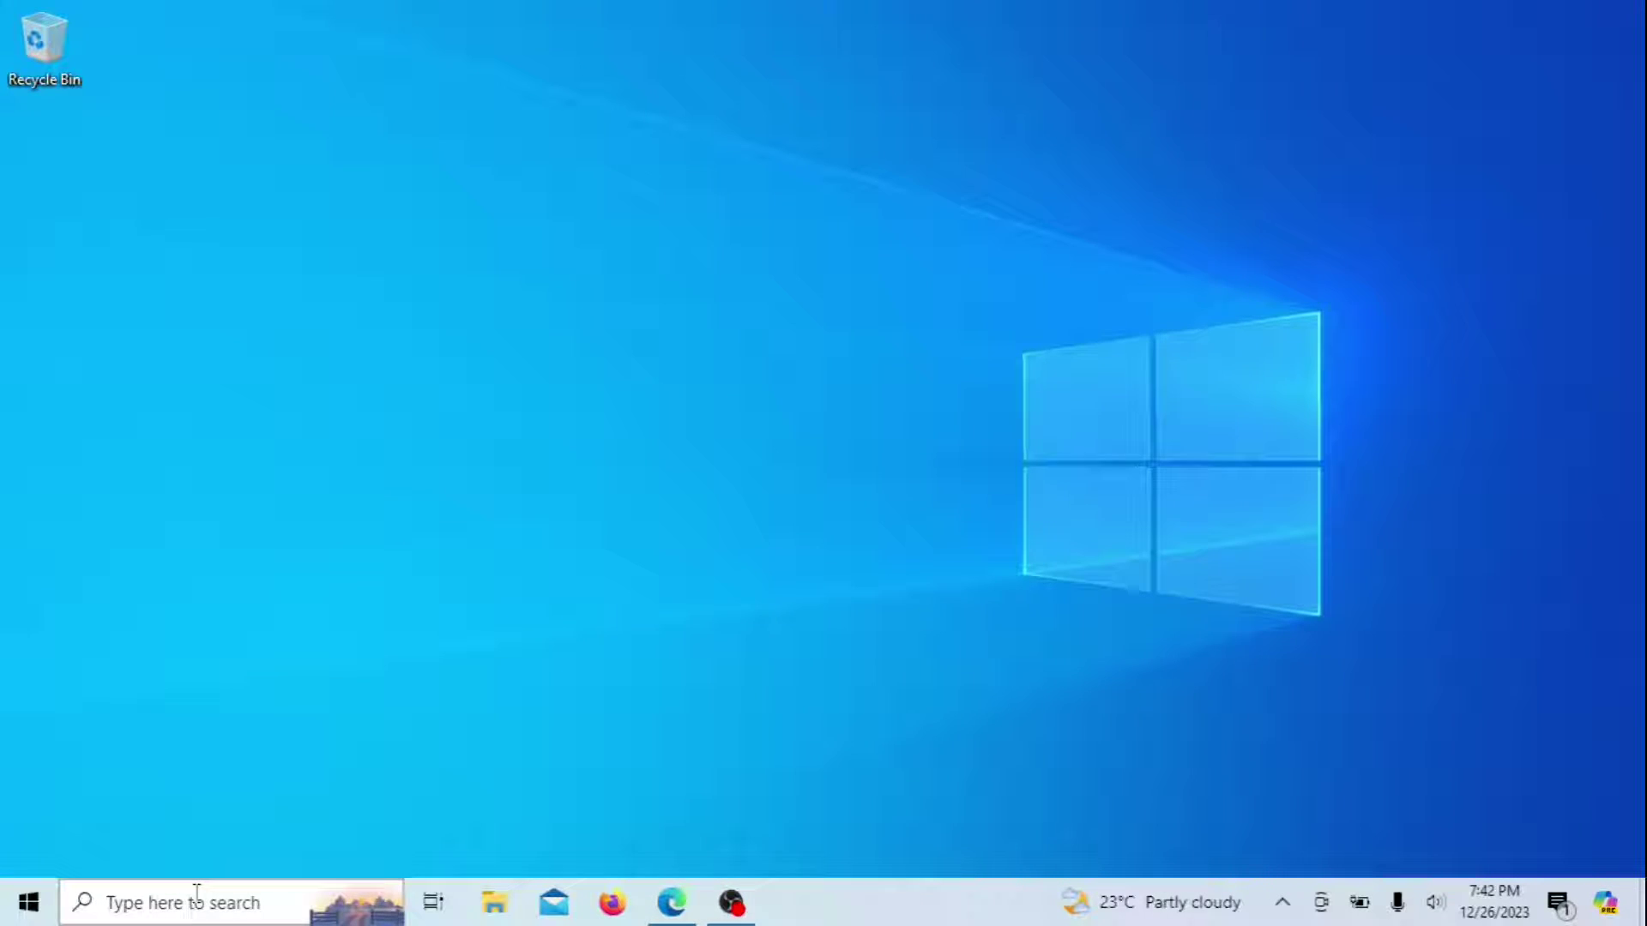
Keep Automatic Maintenance daily at 2:00 AM without permission to wake the computer
{"action": "left_click", "coordinate": [190, 895]}
{"action": "type", "text": "a"}
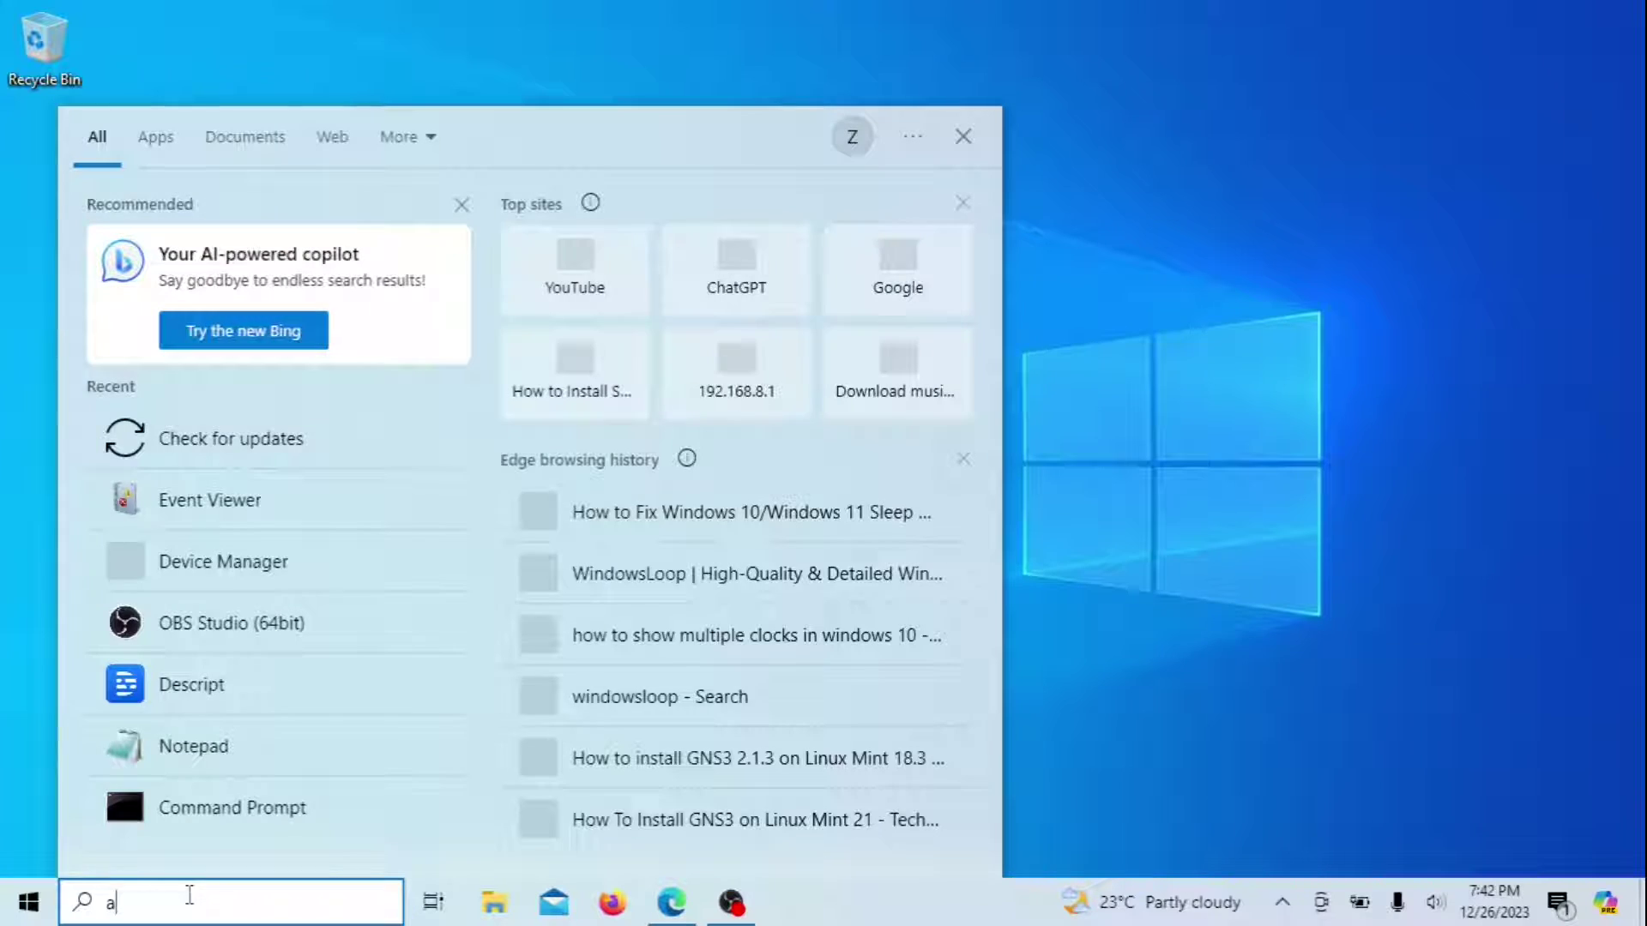
{"action": "type", "text": "utomati"}
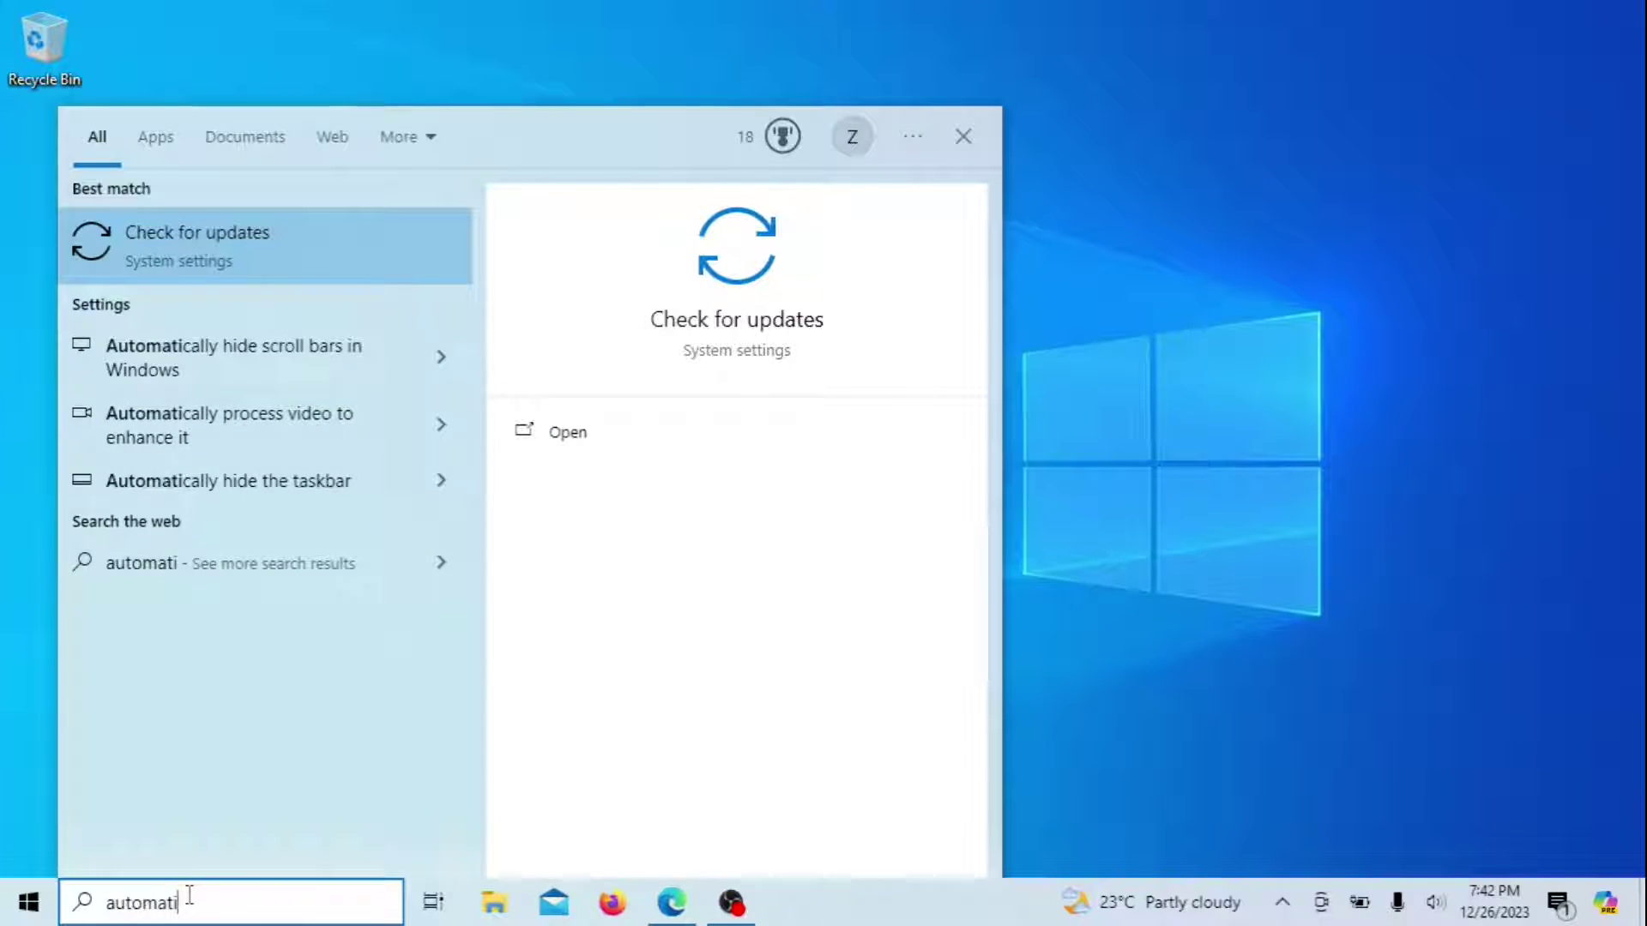
{"action": "type", "text": "c maint"}
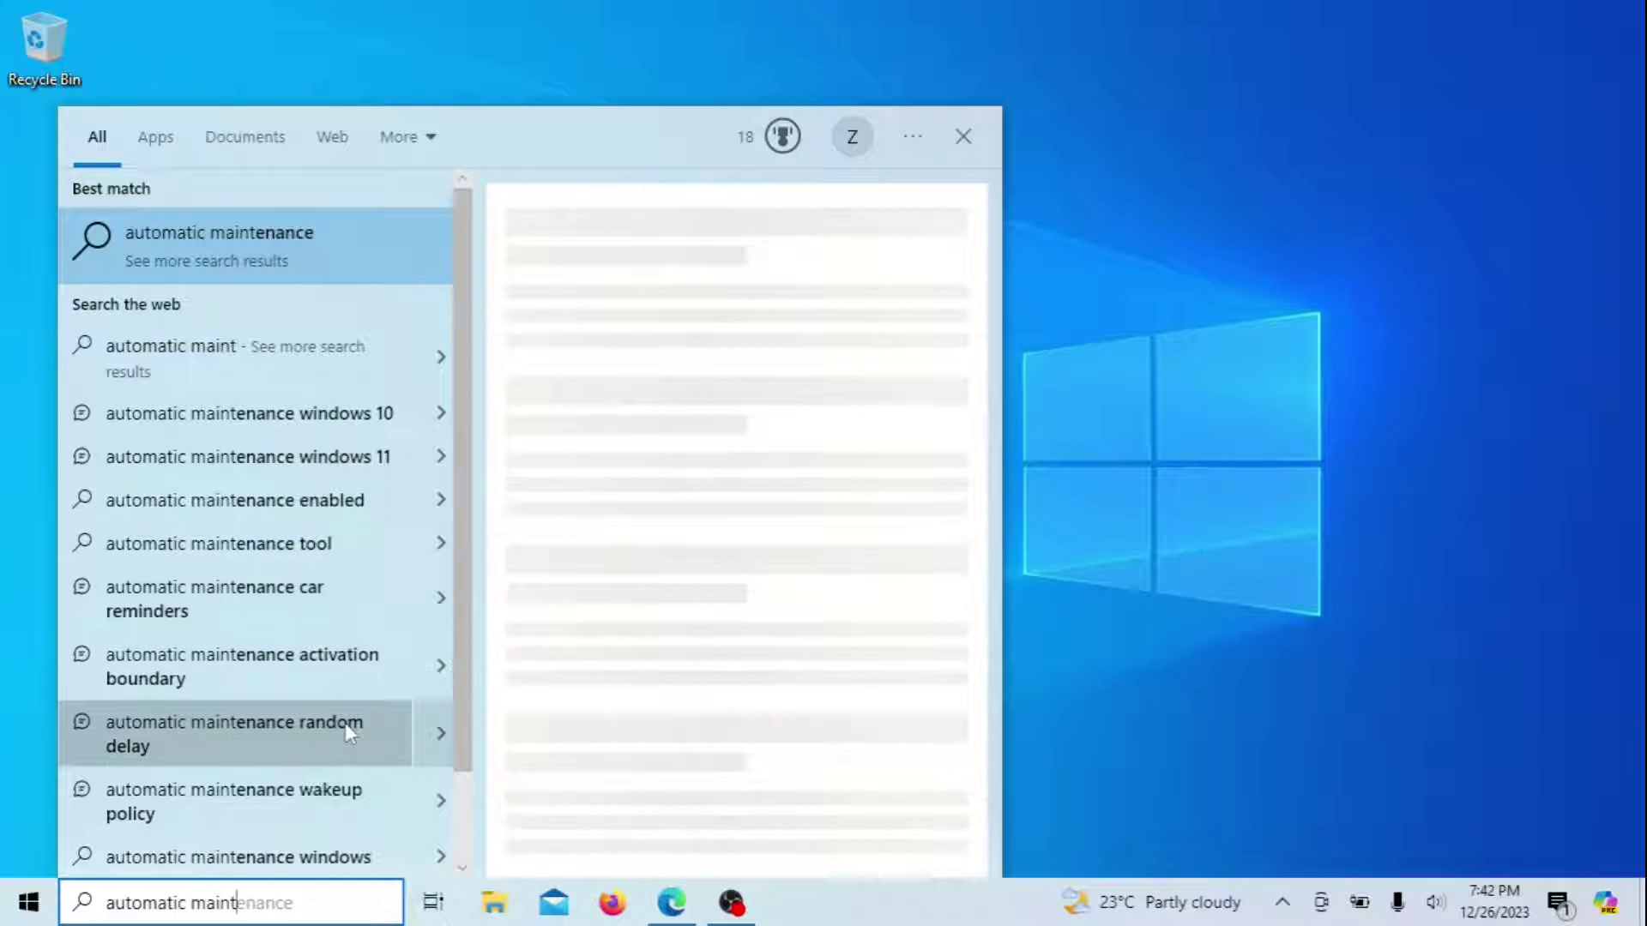
{"action": "key", "text": "BackSpace"}
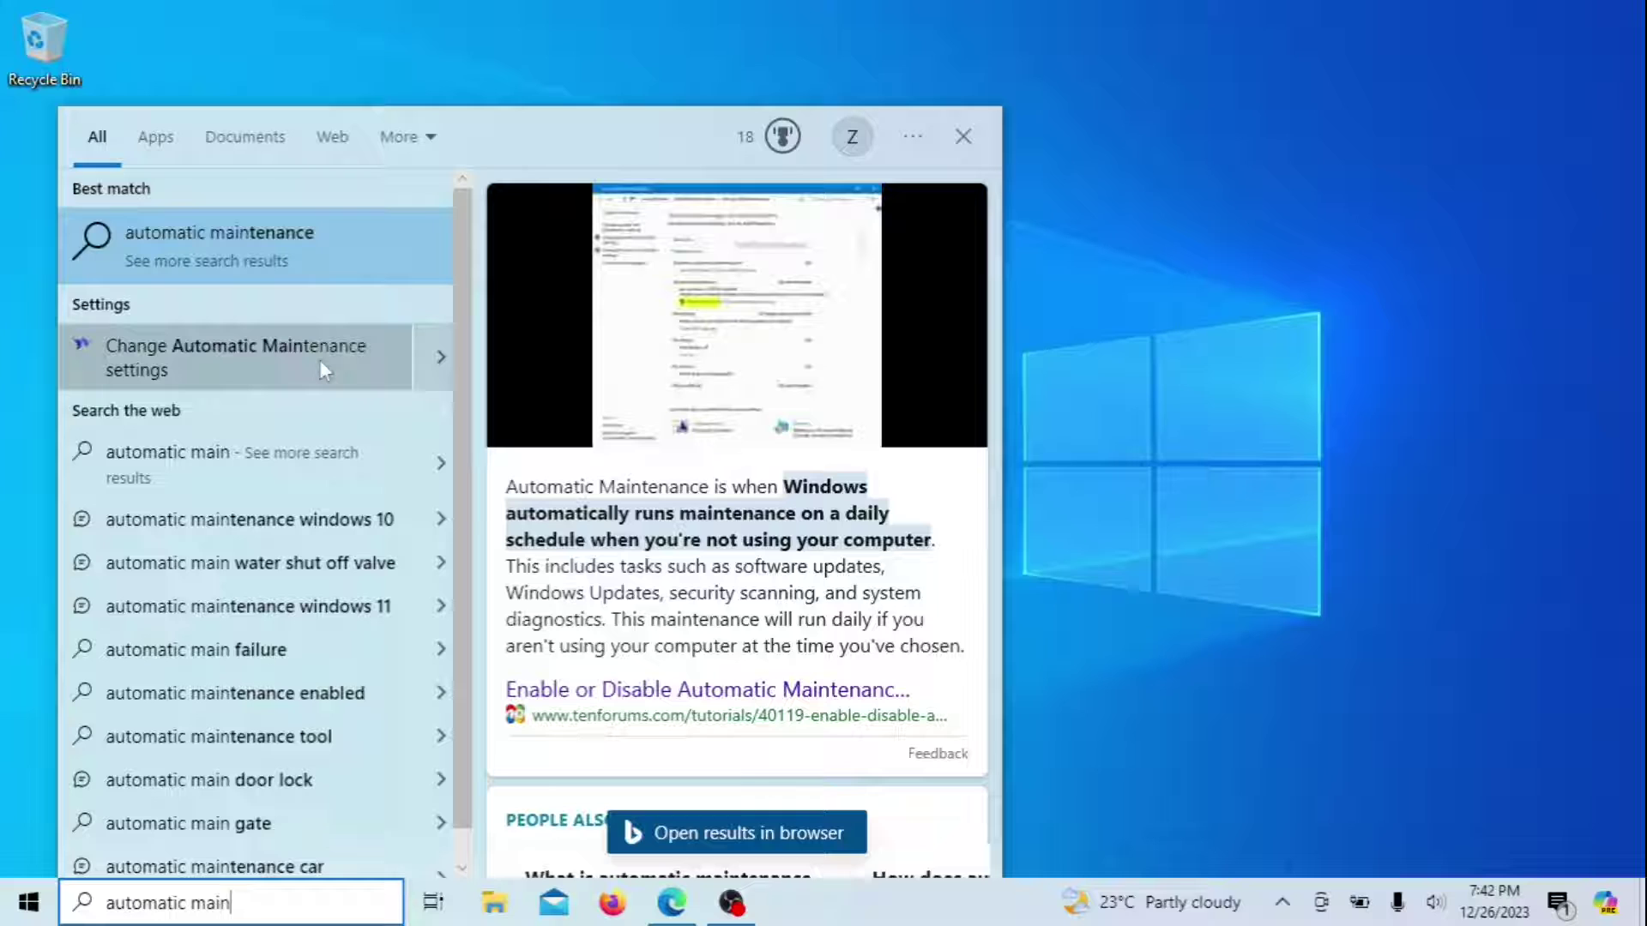
{"action": "left_click", "coordinate": [319, 359]}
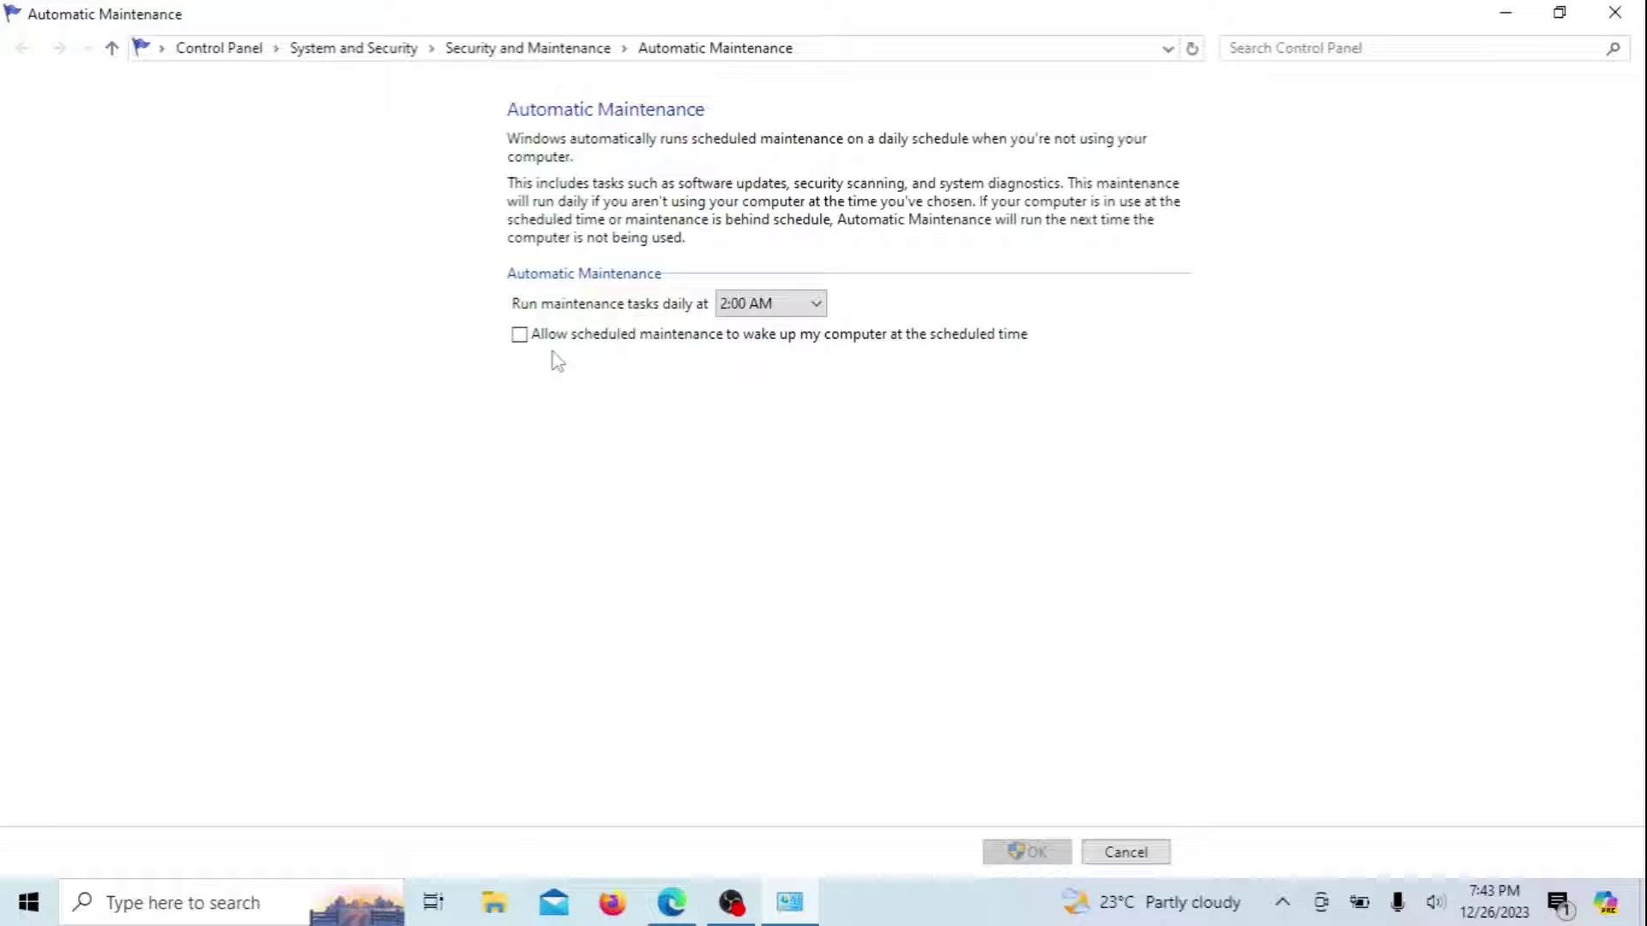
{"action": "left_click", "coordinate": [817, 305]}
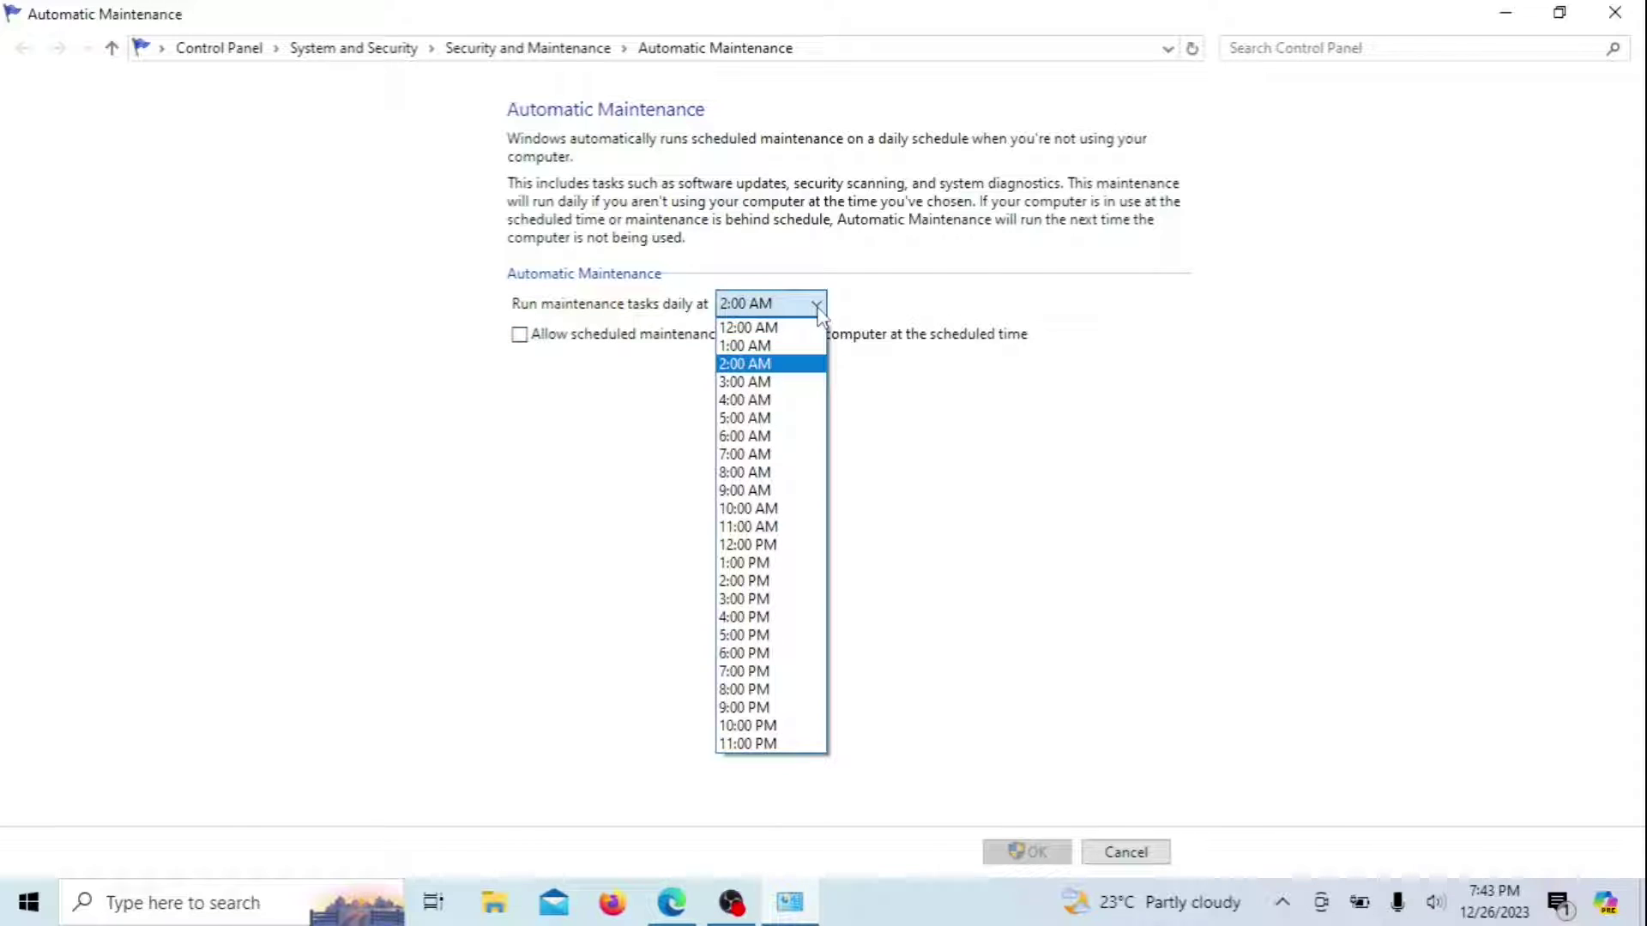
{"action": "left_click", "coordinate": [817, 307]}
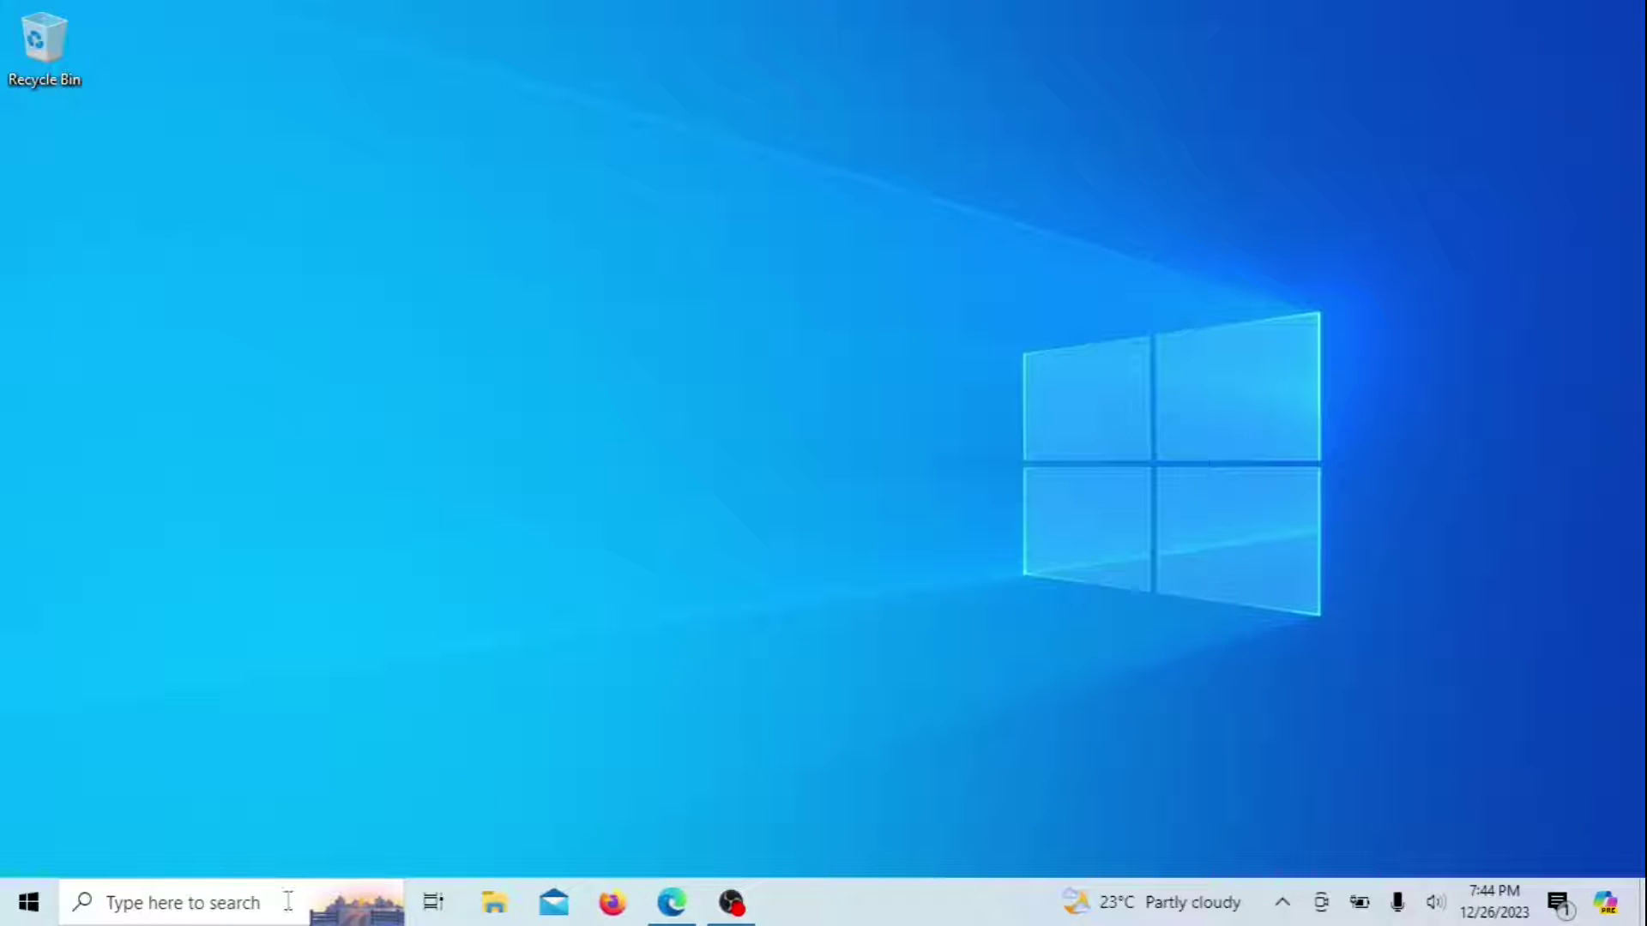
Open the Balanced plan's advanced power settings from the Edit power plan page
{"action": "left_click", "coordinate": [249, 900]}
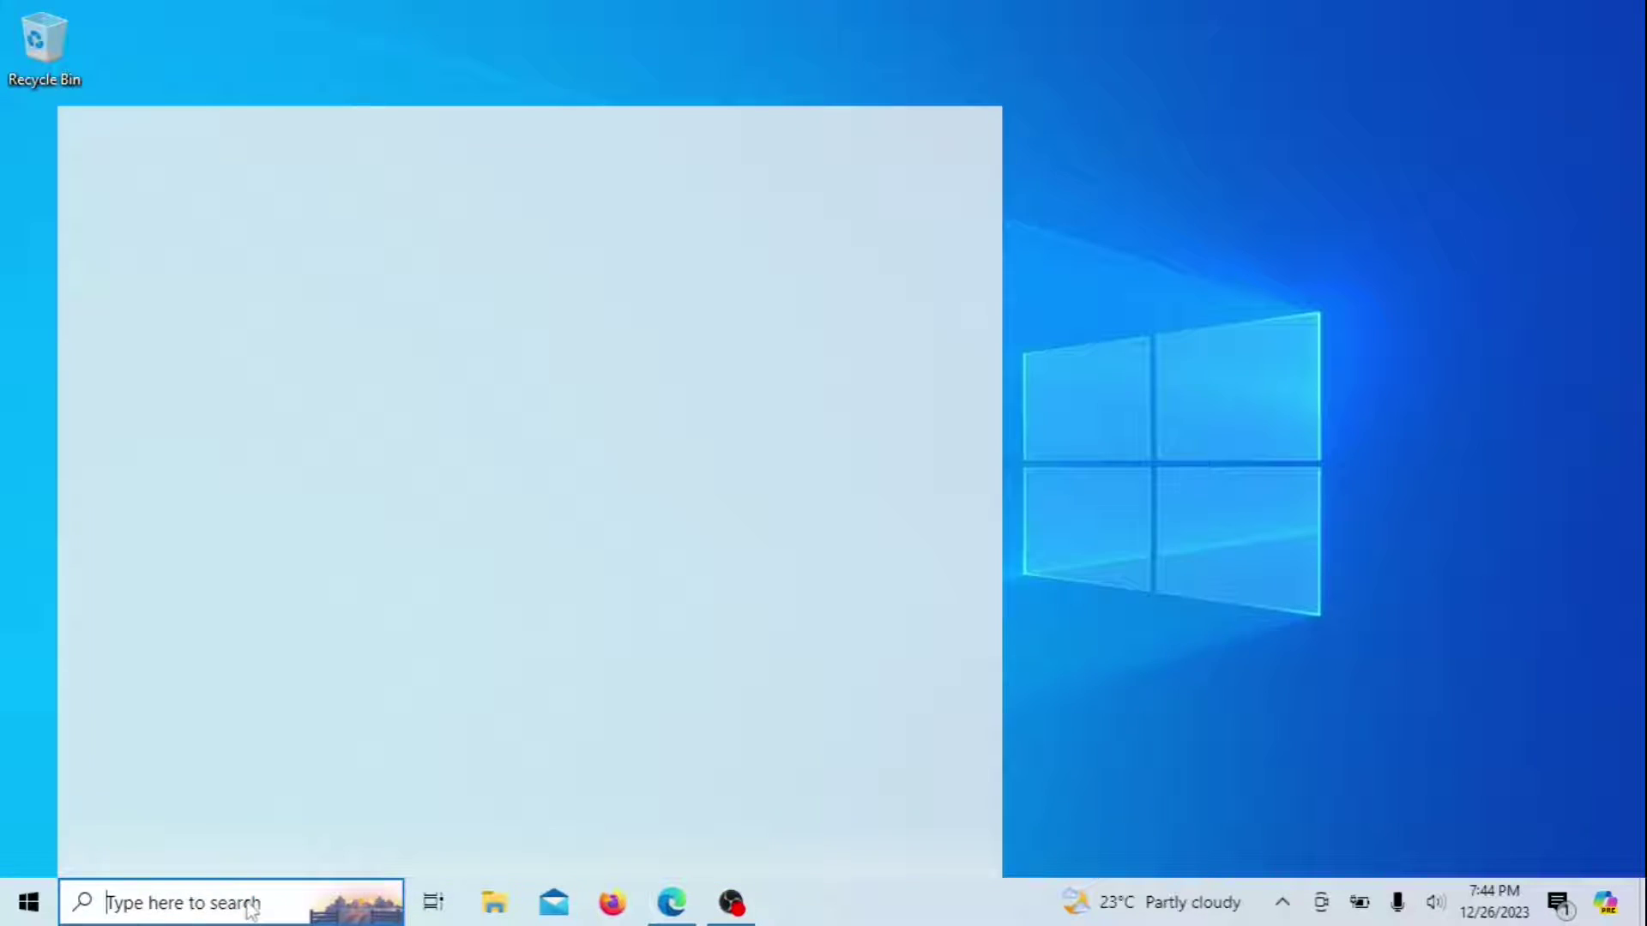
{"action": "type", "text": "edit"}
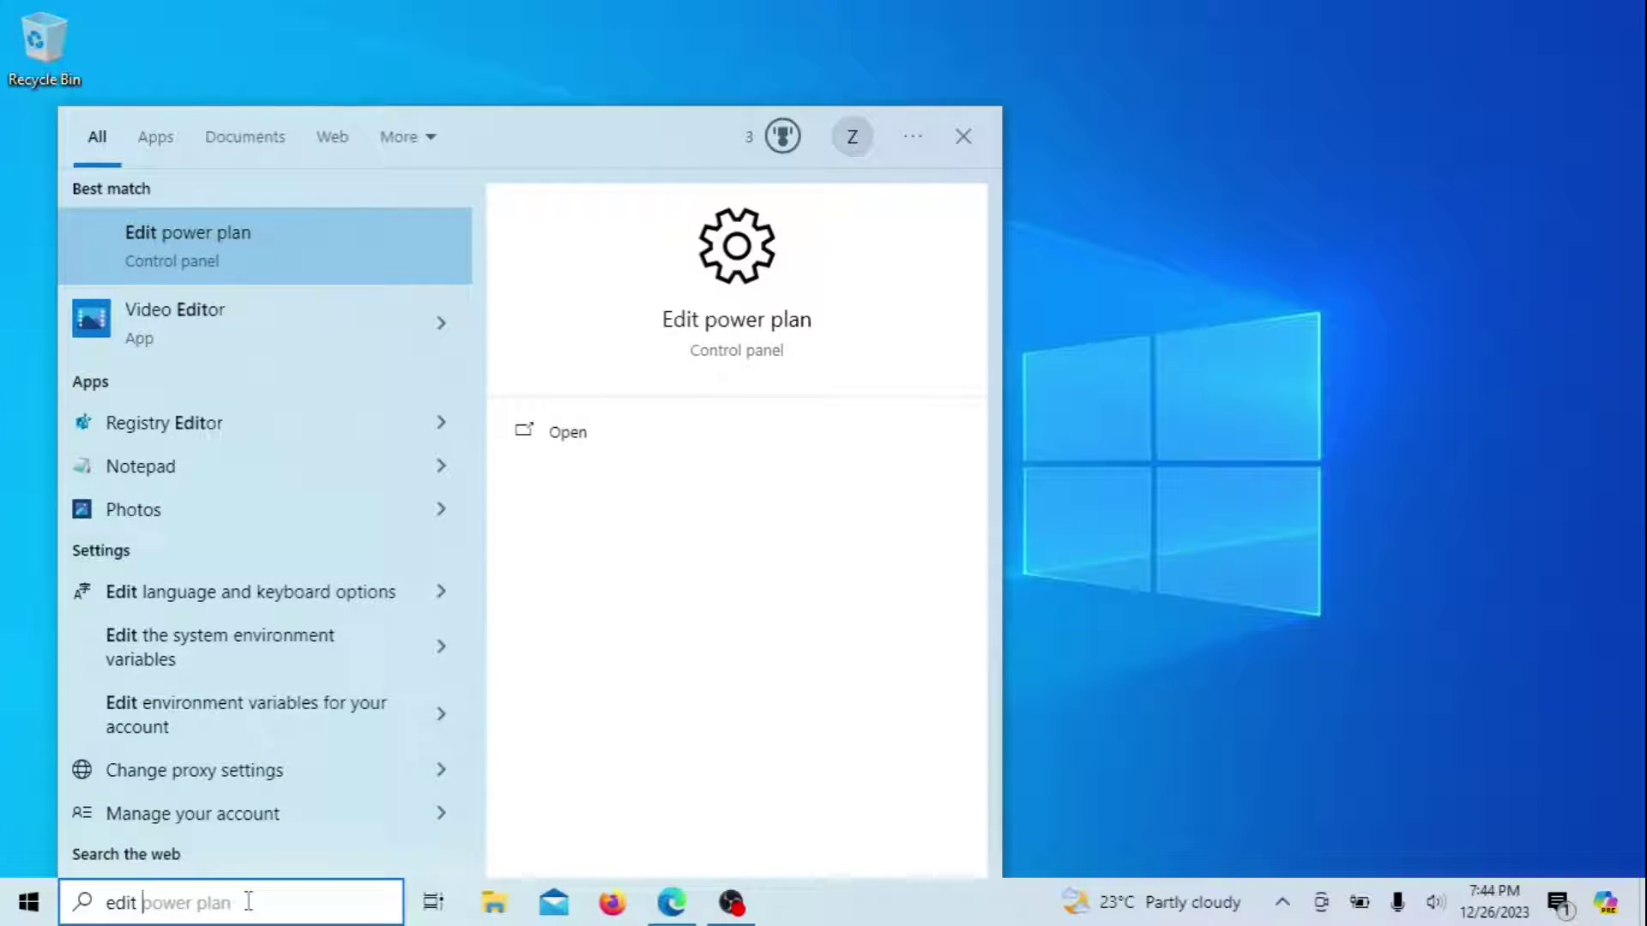
{"action": "left_click", "coordinate": [224, 247]}
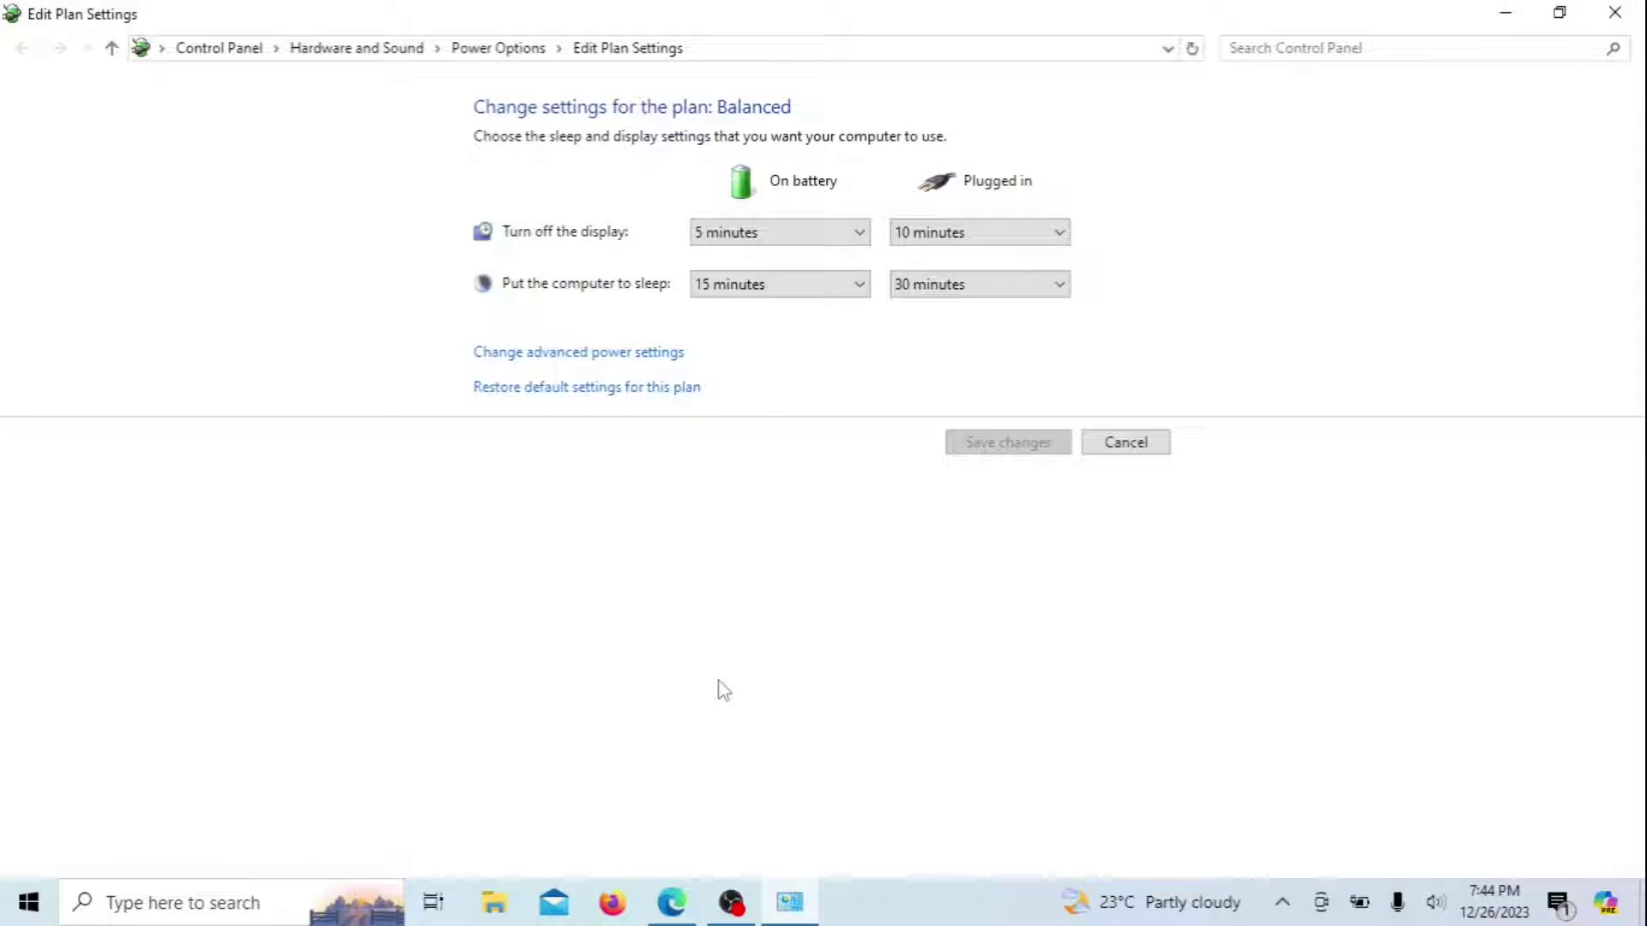
{"action": "left_click", "coordinate": [604, 355]}
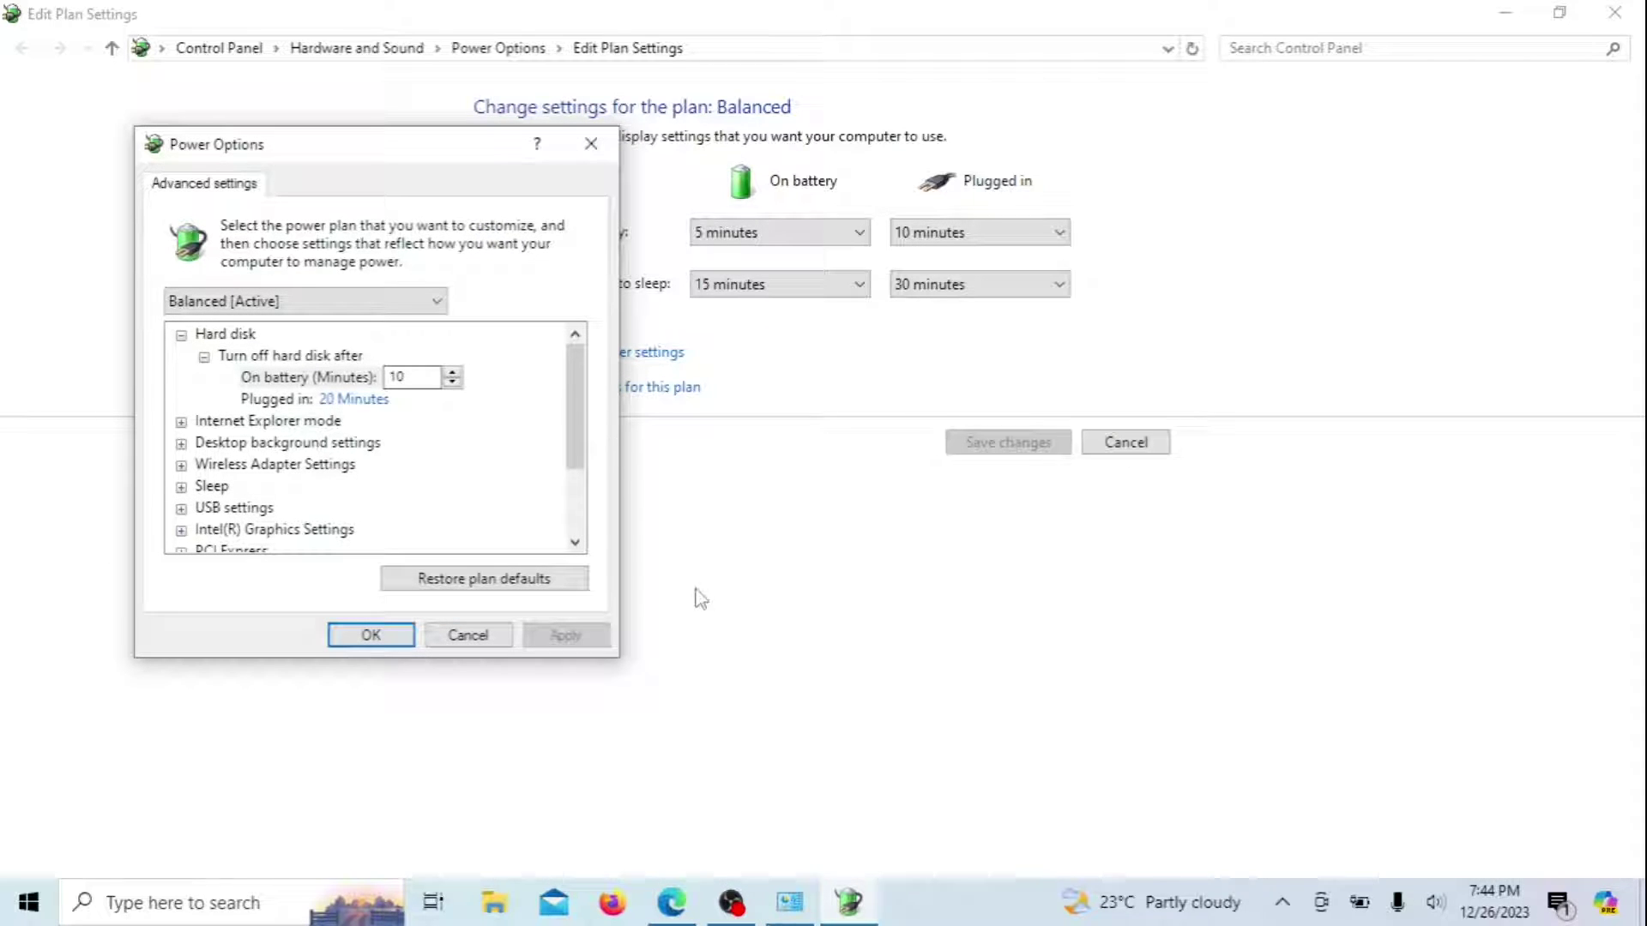
{"action": "left_click_drag", "start_coordinate": [570, 379], "coordinate": [571, 447]}
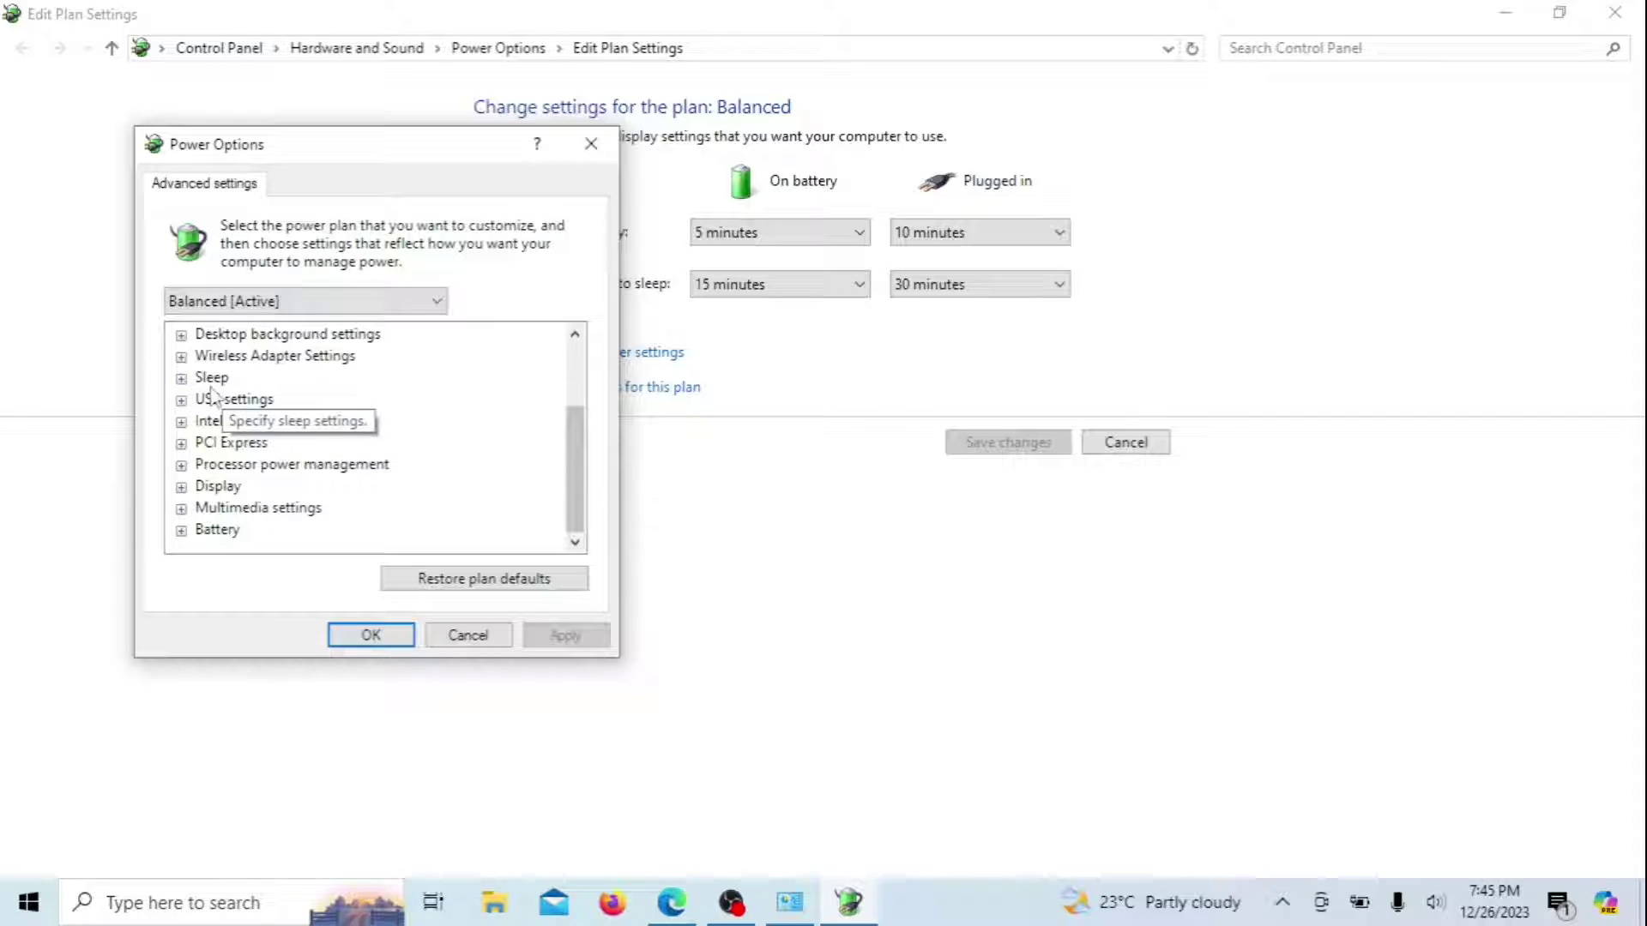
Confirm Sleep > Allow wake timers: disabled on battery, Important Wake Timers Only when plugged in
{"action": "left_click", "coordinate": [182, 380]}
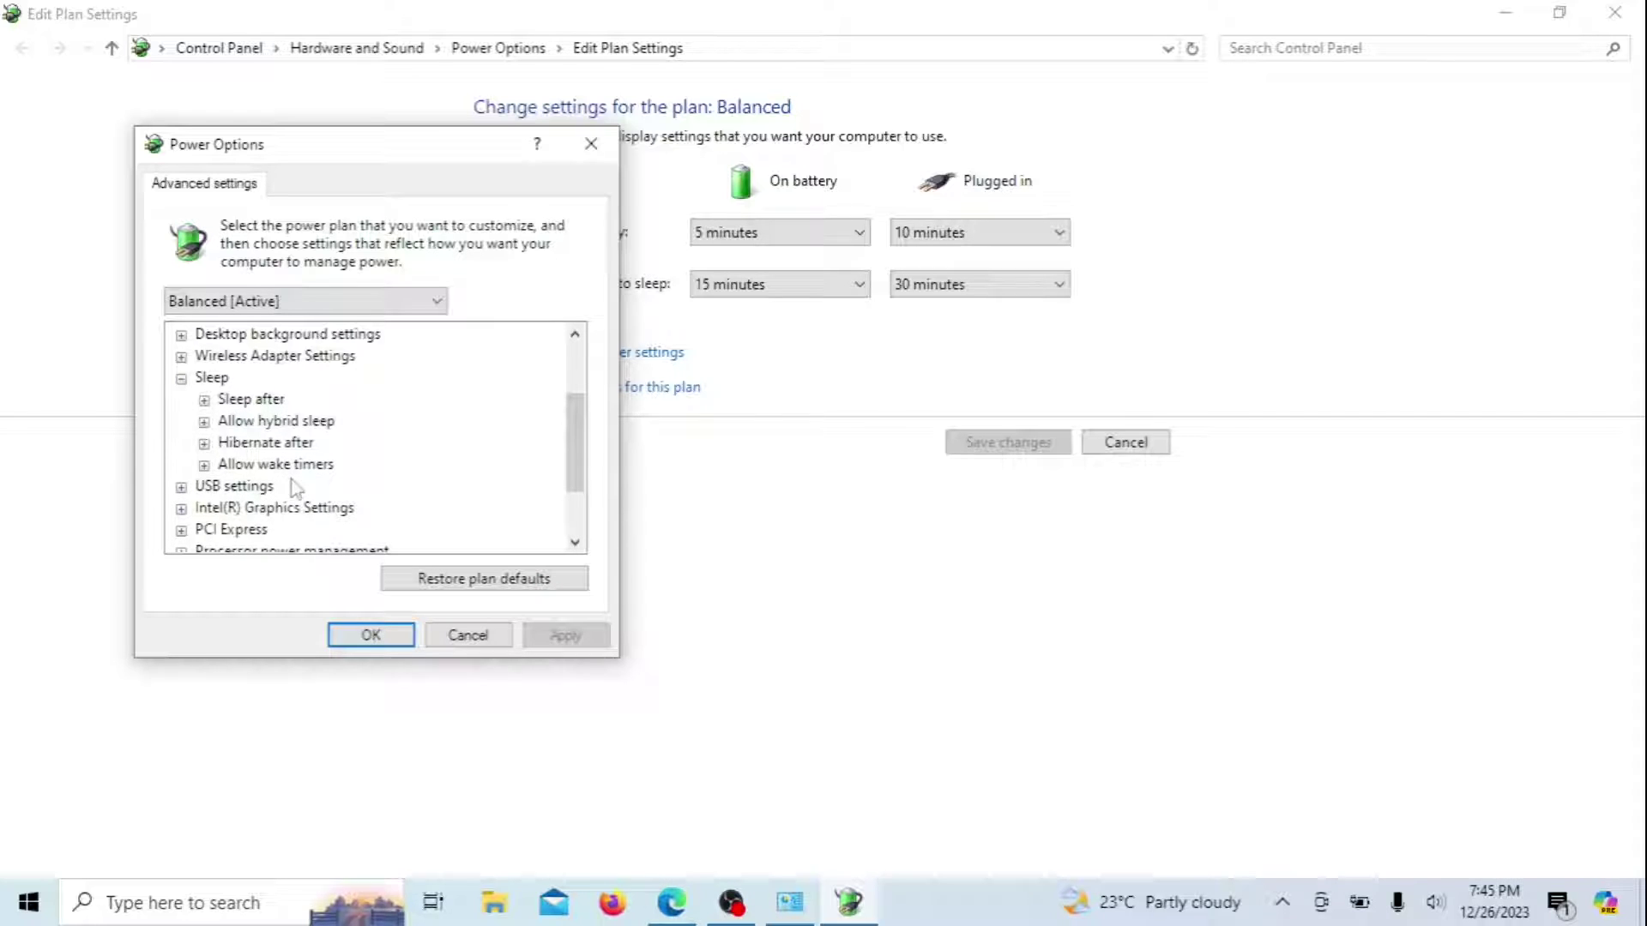
{"action": "left_click", "coordinate": [203, 464]}
{"action": "left_click", "coordinate": [342, 486]}
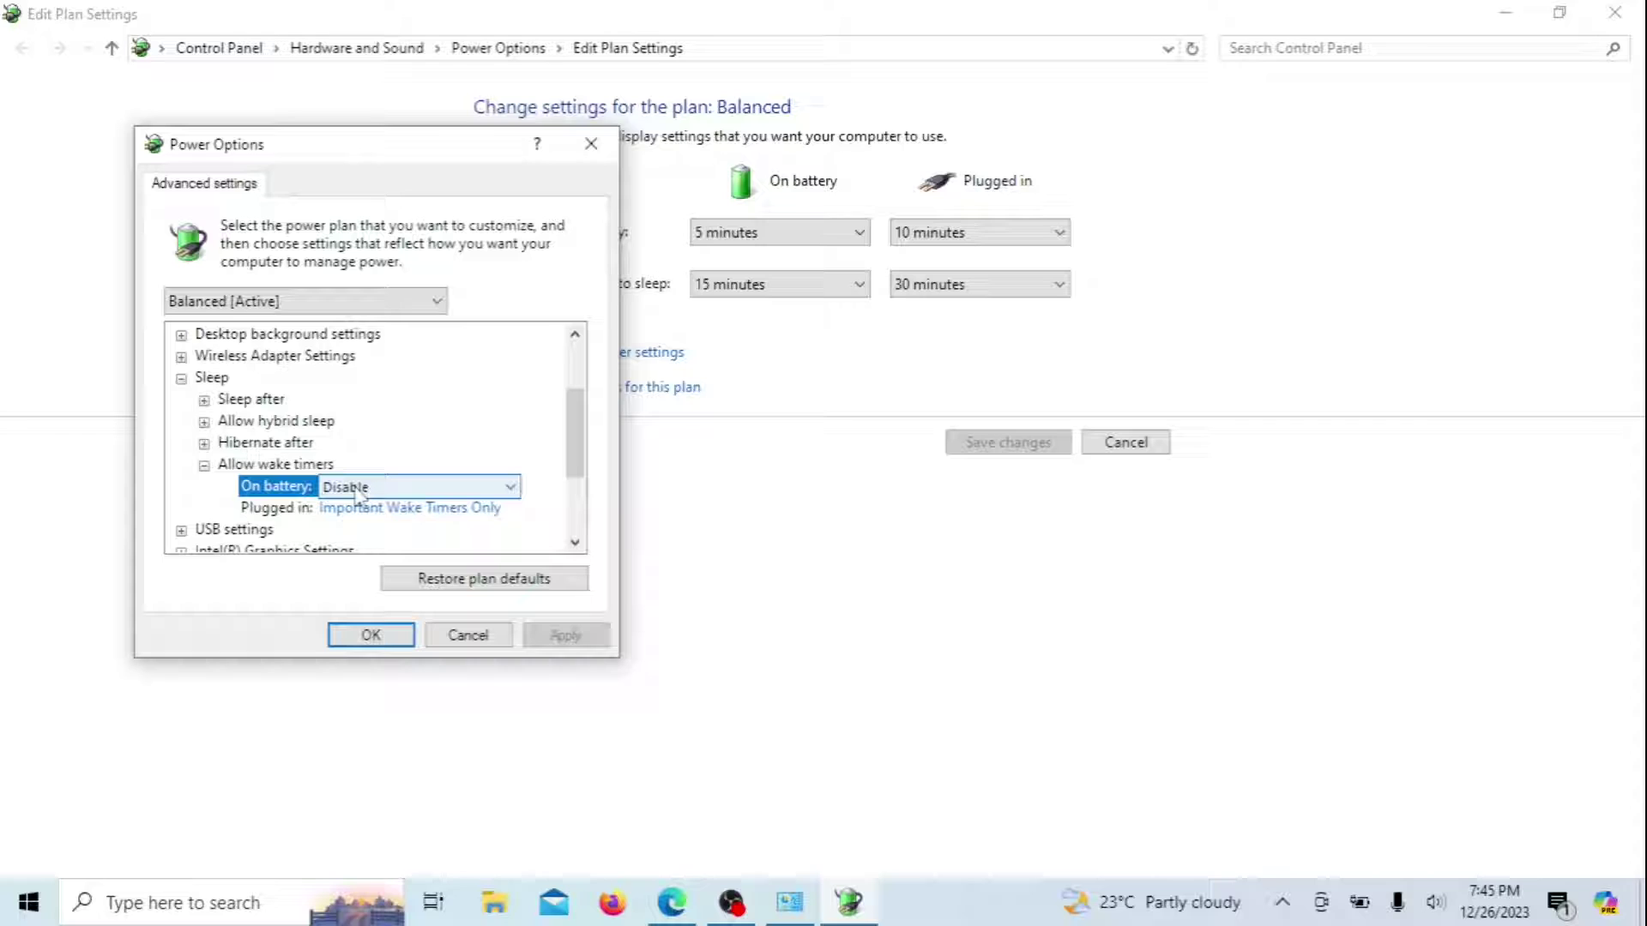
{"action": "left_click", "coordinate": [442, 507]}
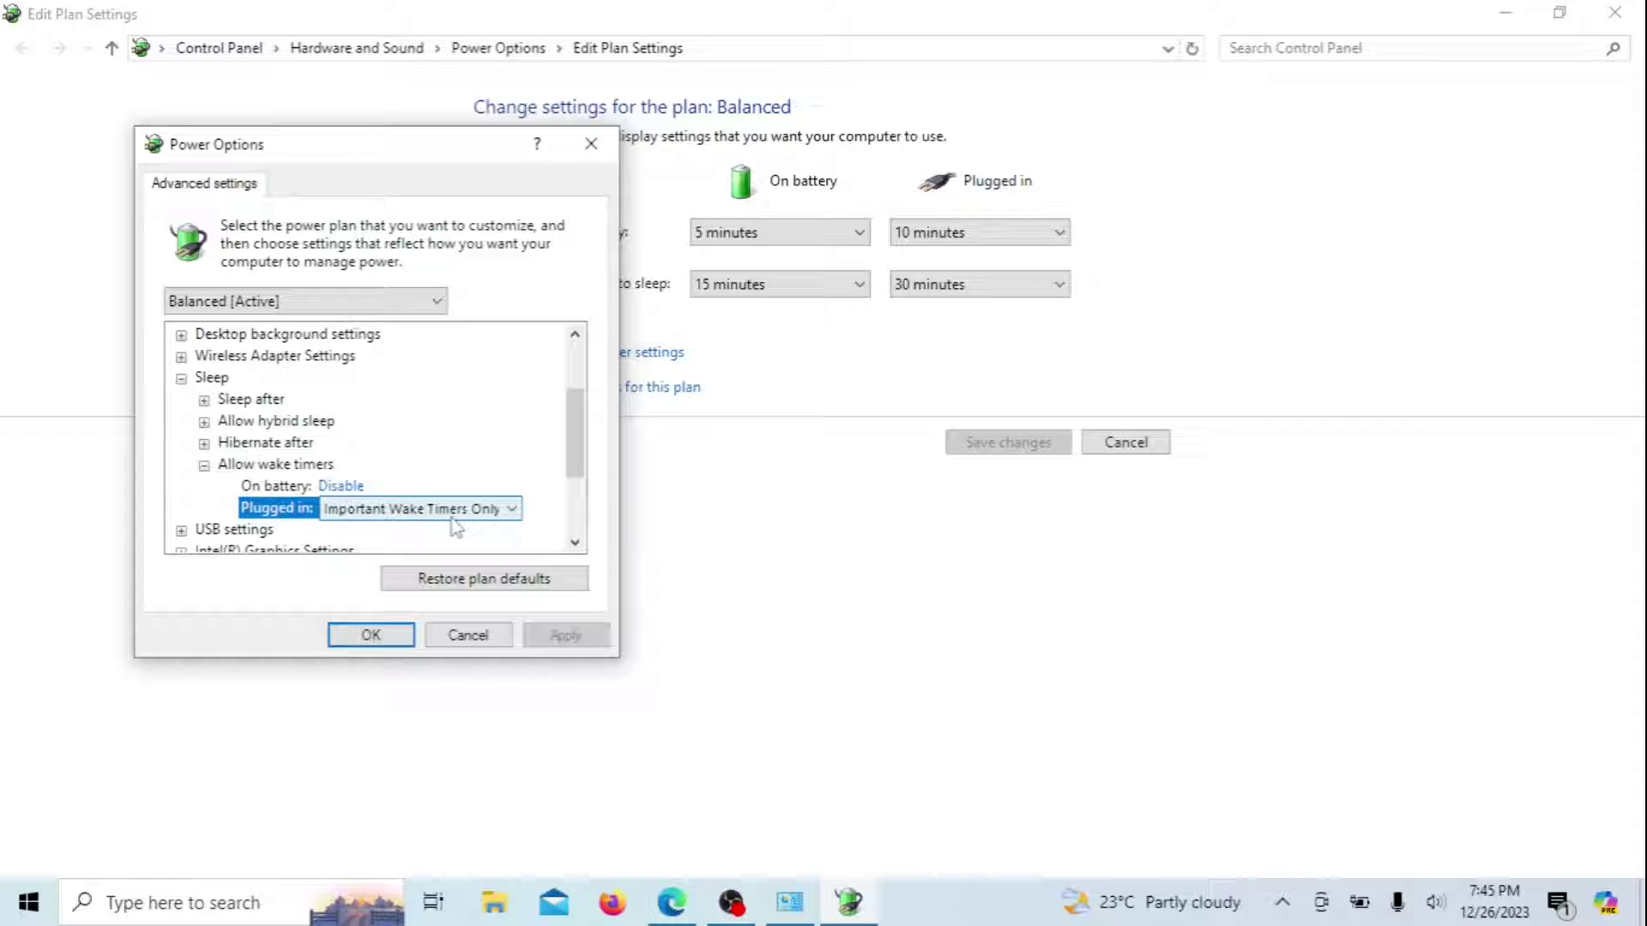
{"action": "left_click", "coordinate": [512, 510]}
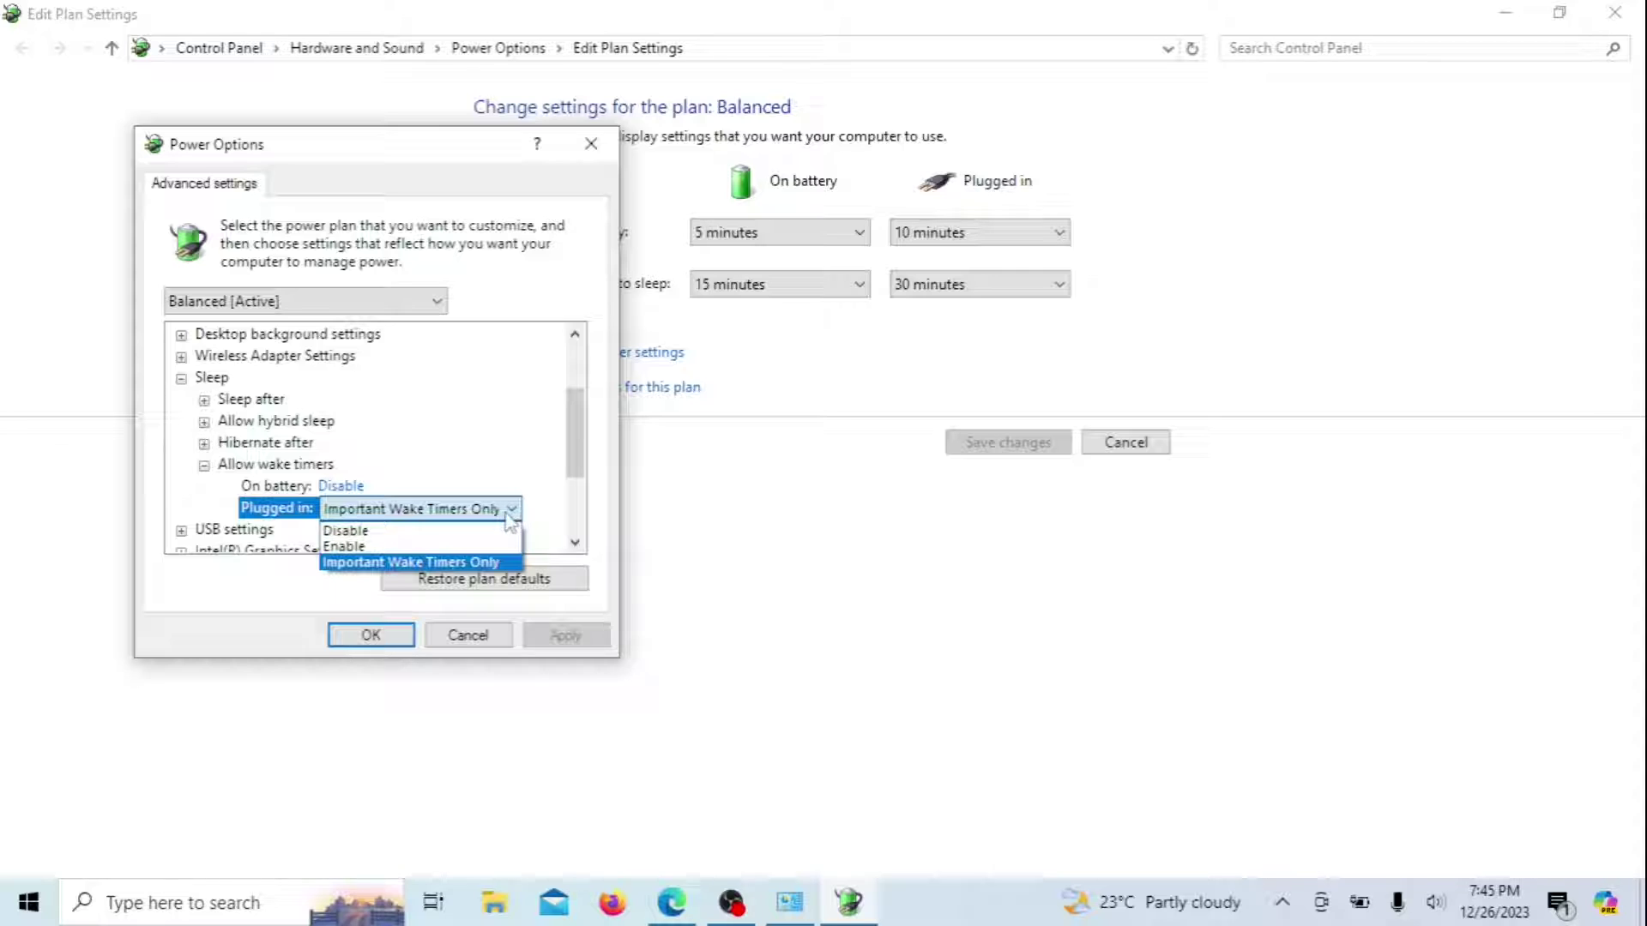
{"action": "left_click", "coordinate": [511, 515]}
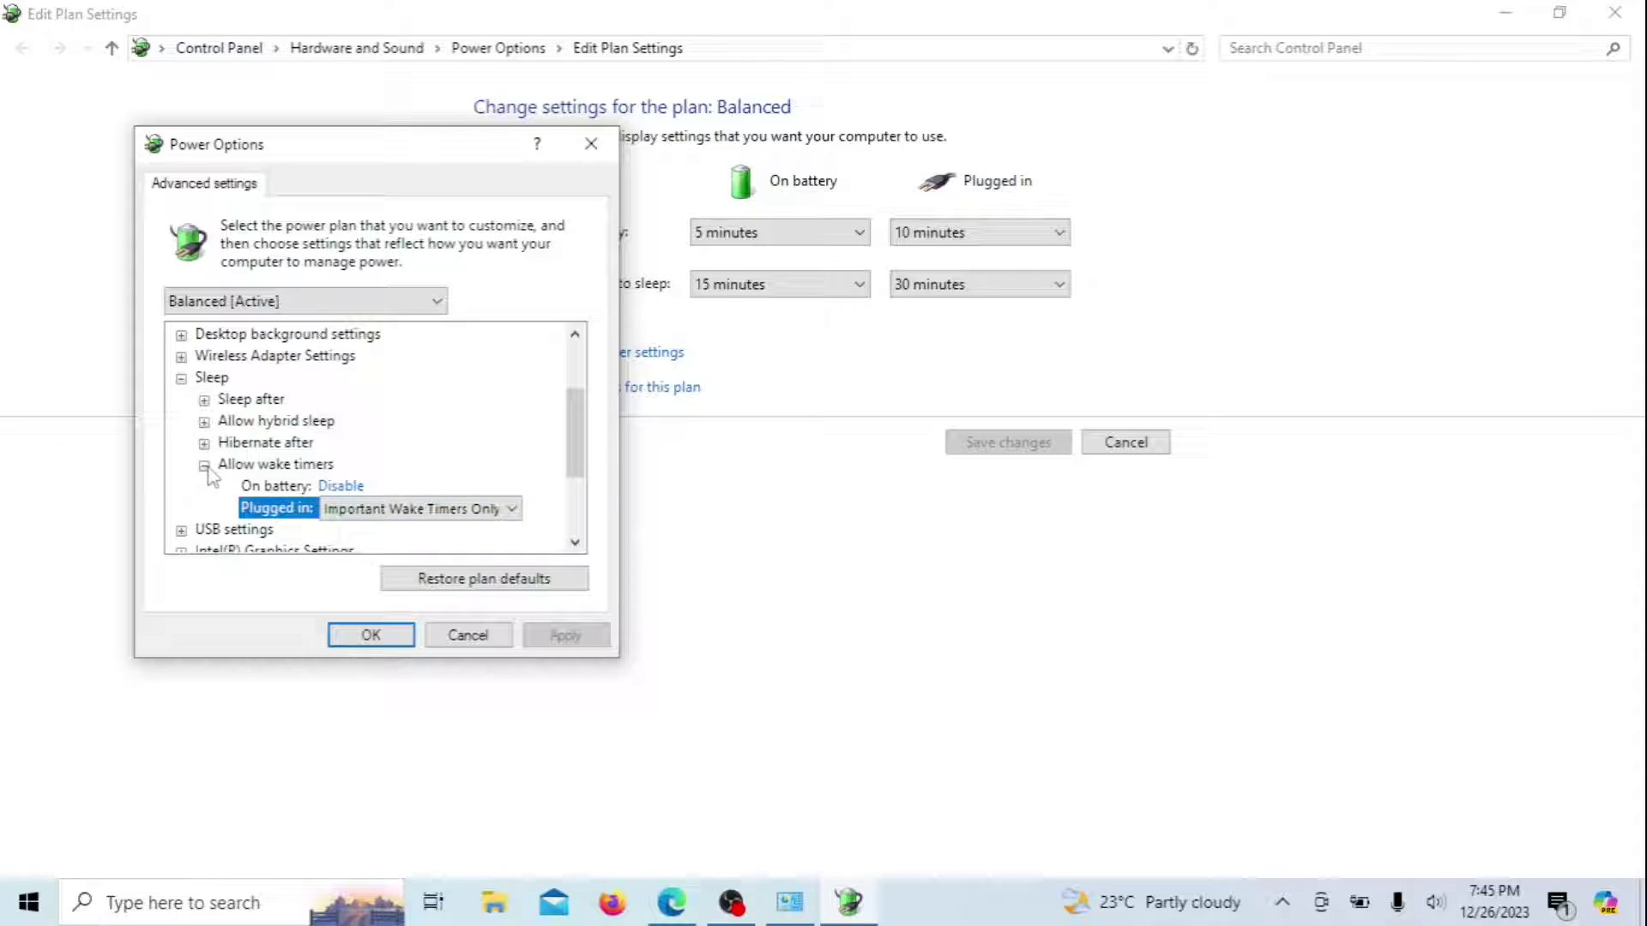
{"action": "left_click", "coordinate": [204, 466]}
{"action": "left_click", "coordinate": [204, 443]}
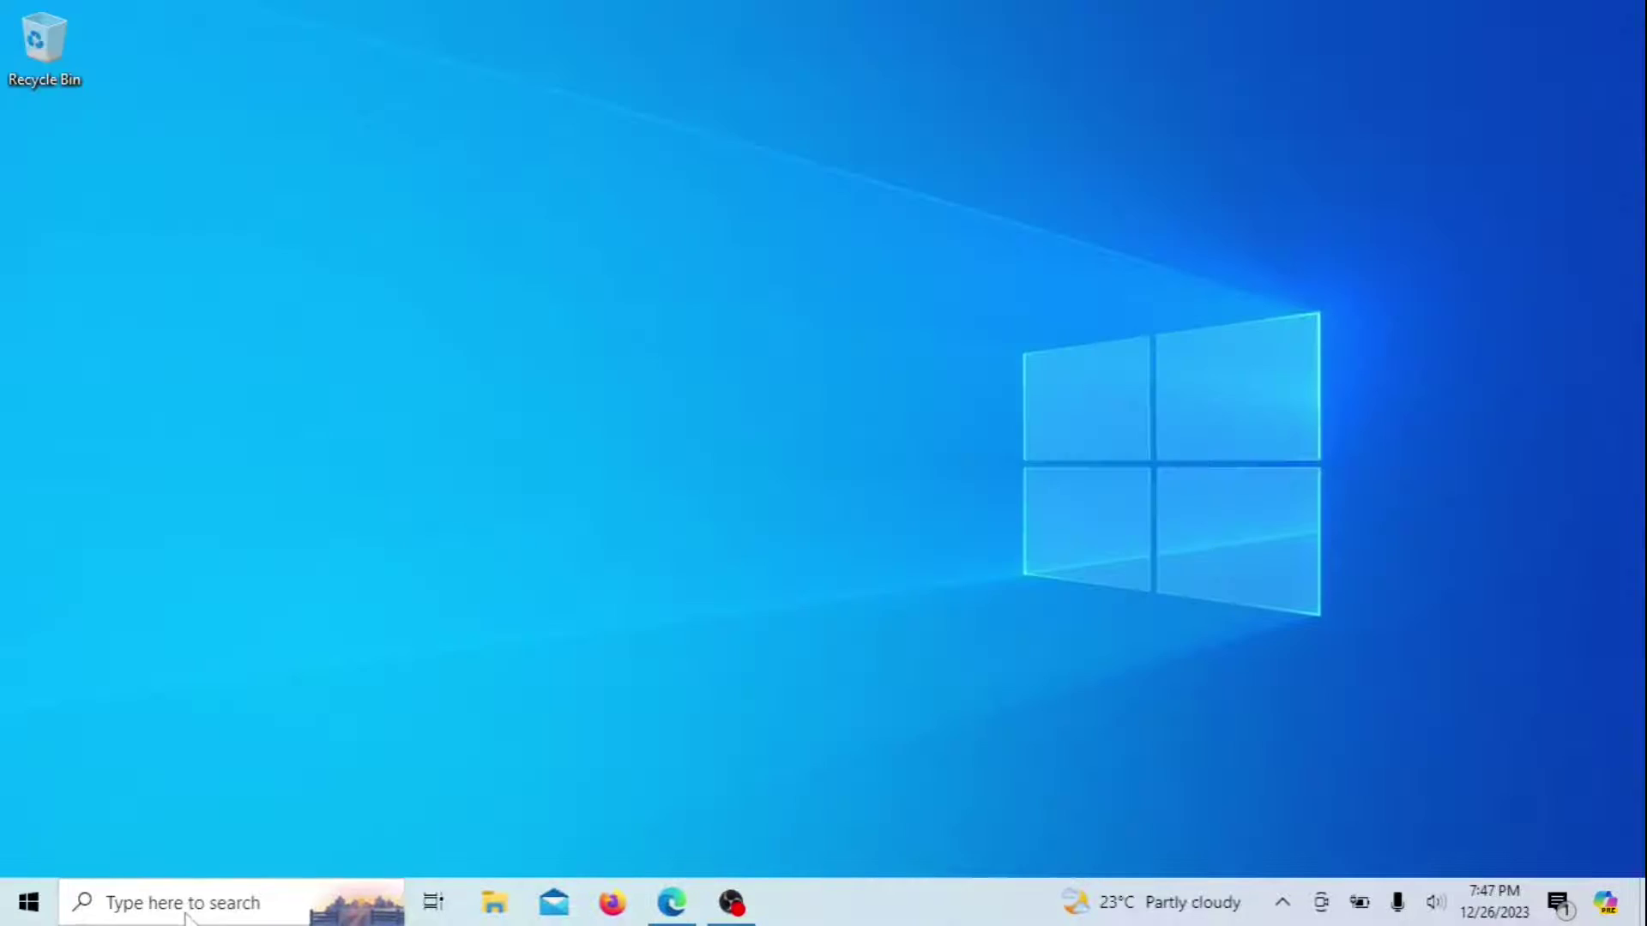
In a maximized Windows PowerShell, run Get-ScheduledTask | where {$_.settings.waketorun} to list wake-enabled tasks
{"action": "left_click", "coordinate": [187, 905]}
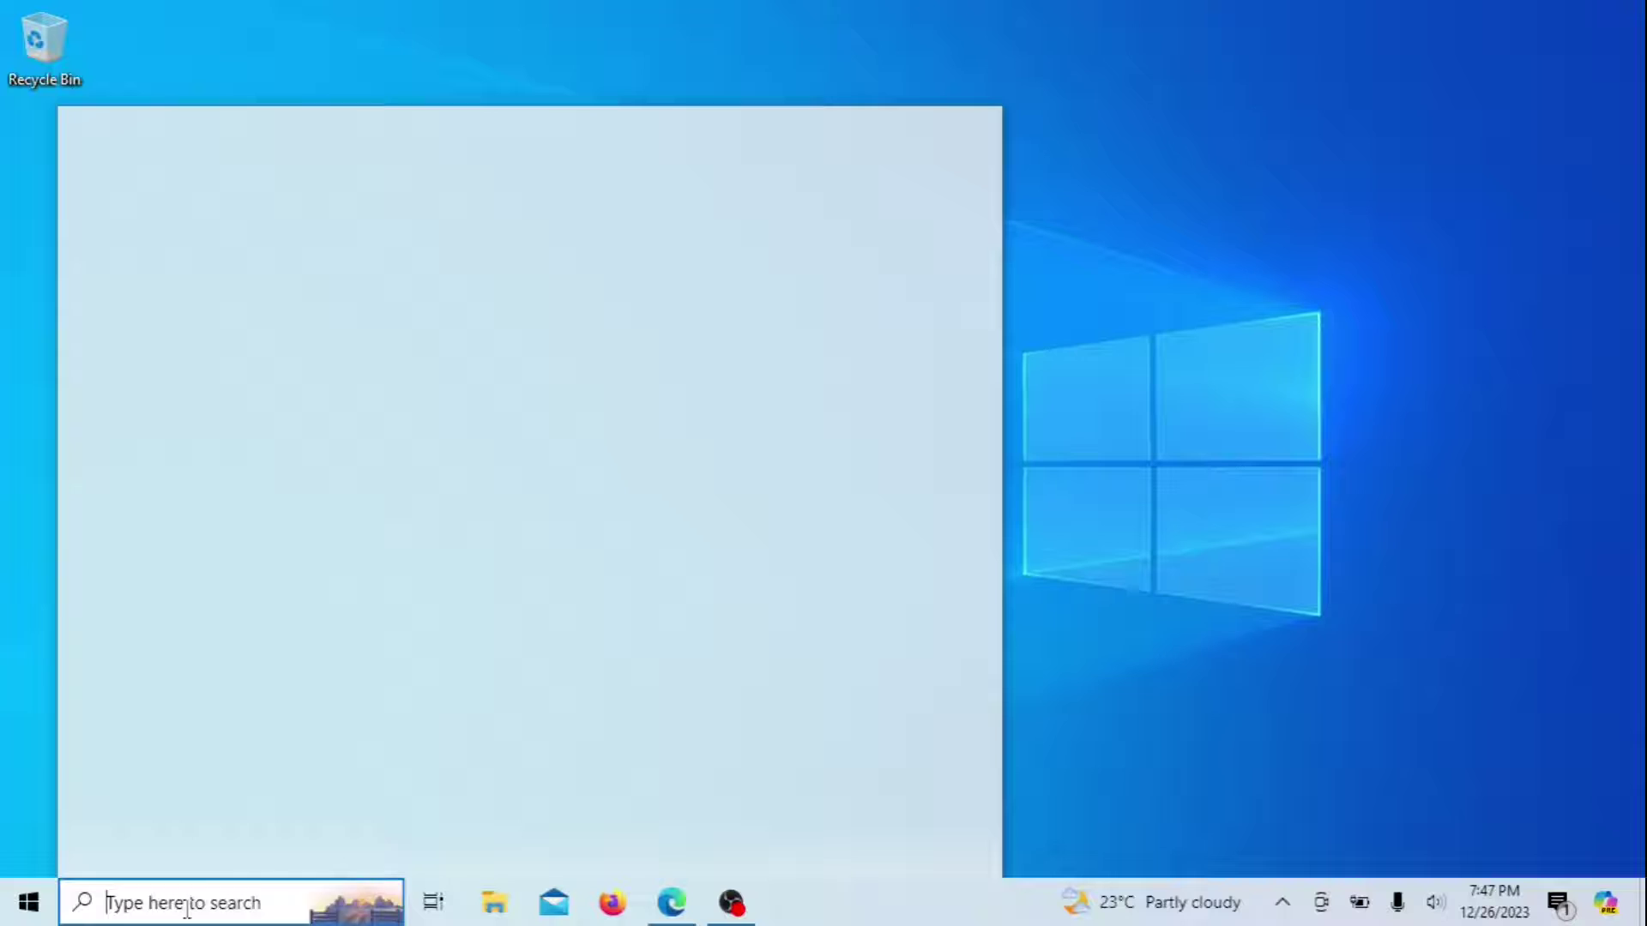
{"action": "type", "text": "power"}
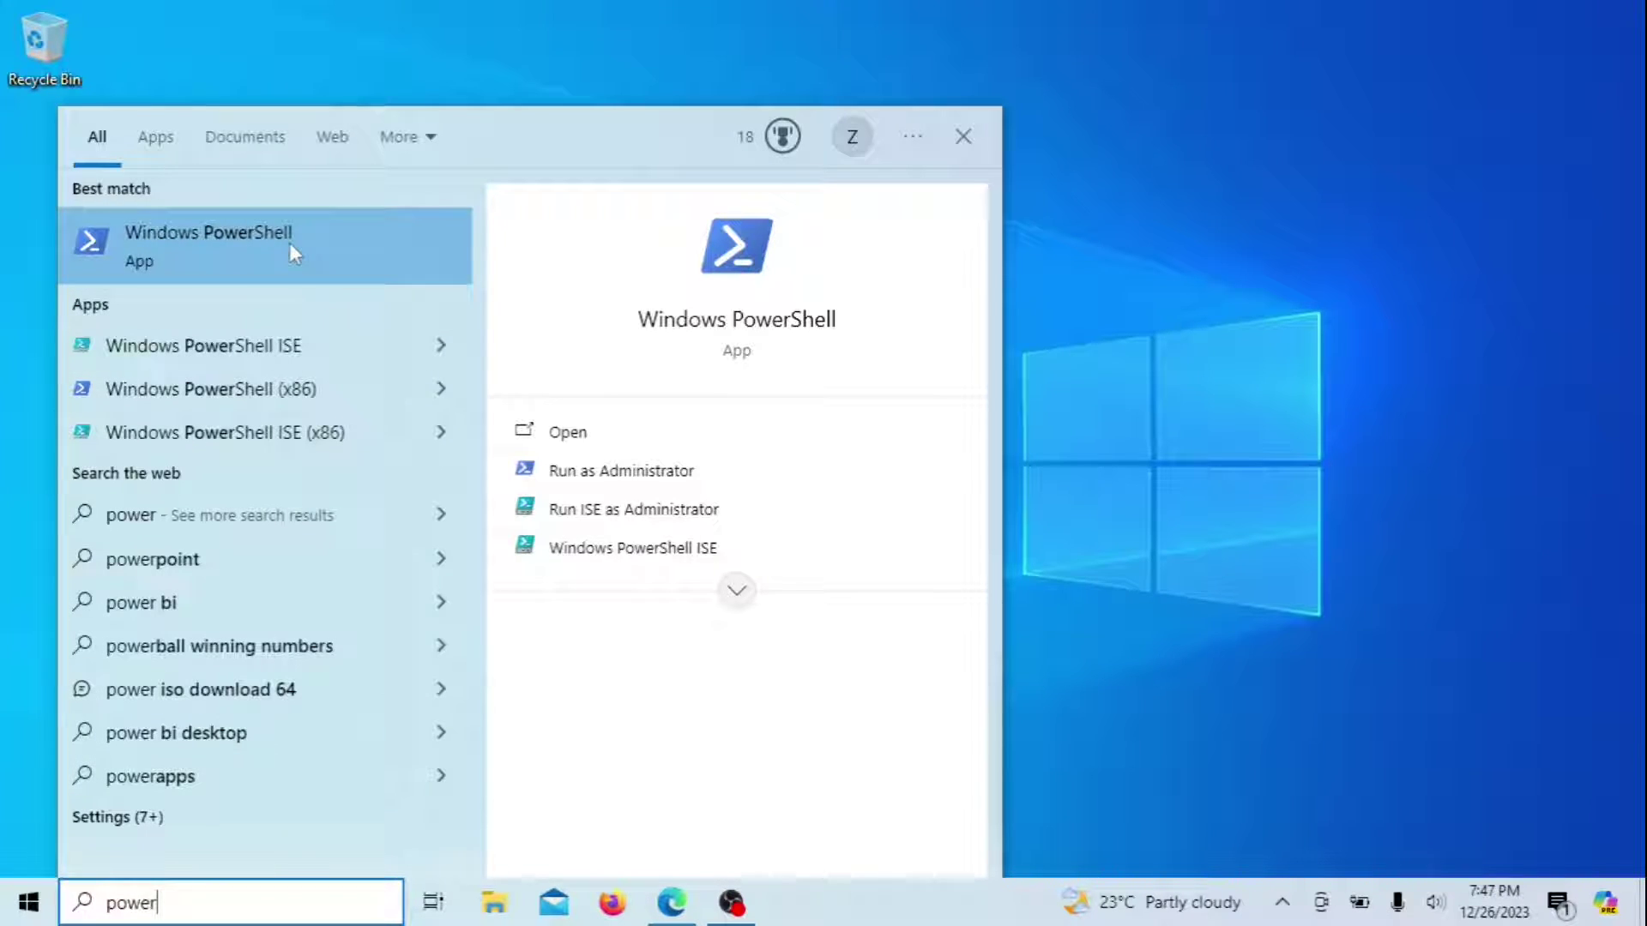
{"action": "left_click", "coordinate": [290, 244]}
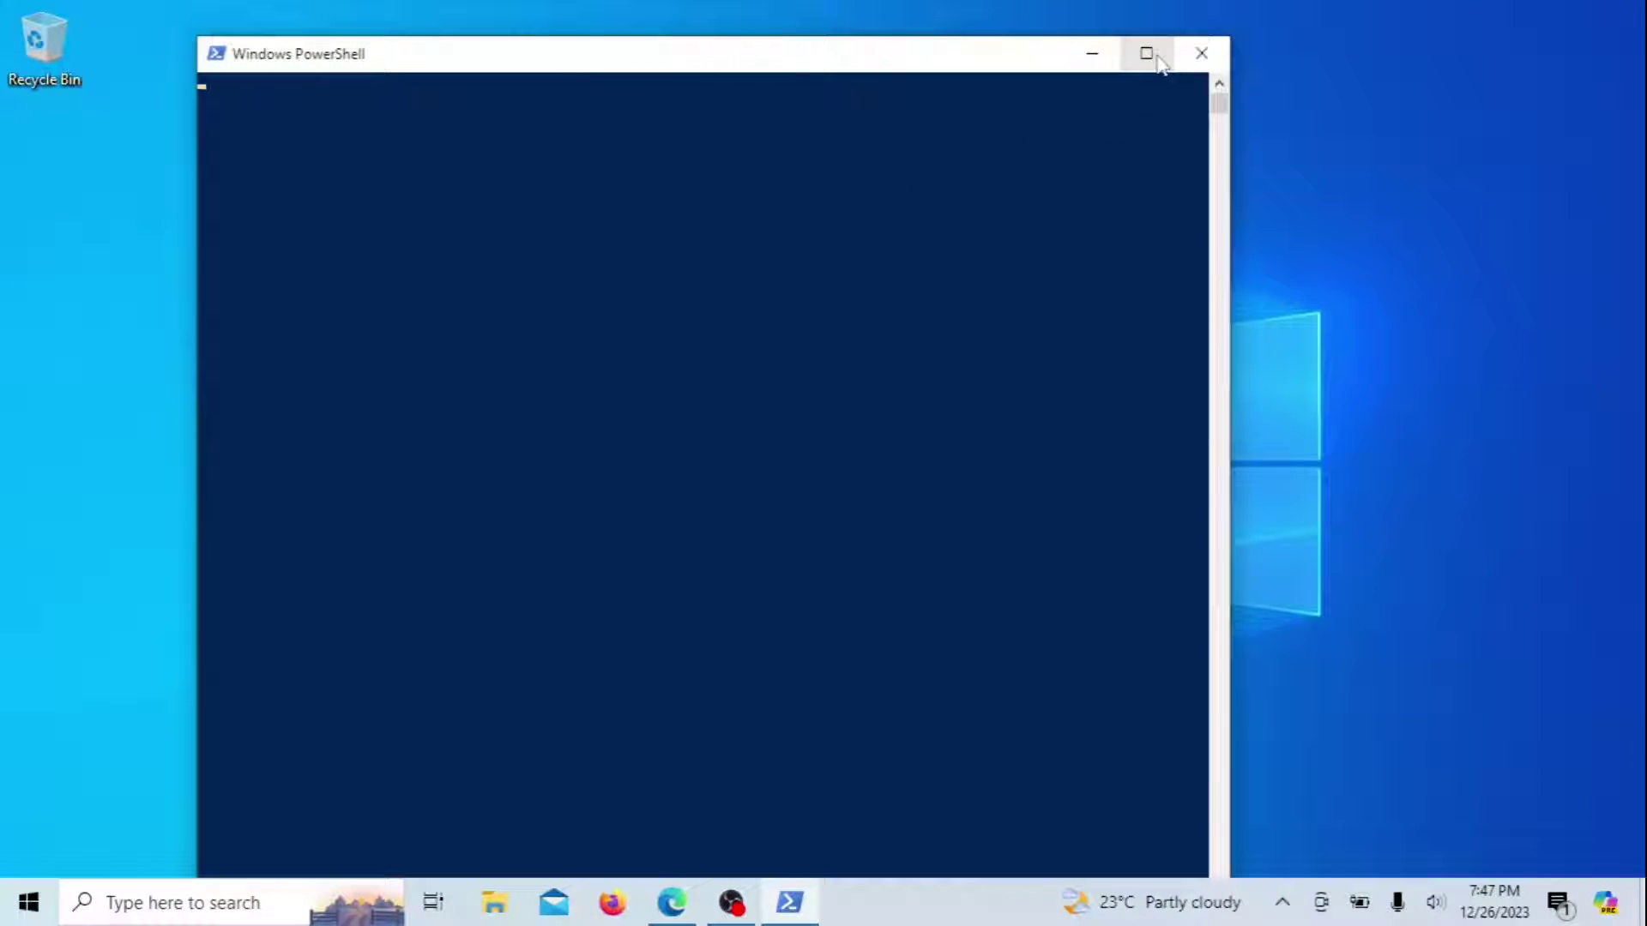
{"action": "left_click", "coordinate": [1146, 53]}
{"action": "right_click", "coordinate": [300, 143]}
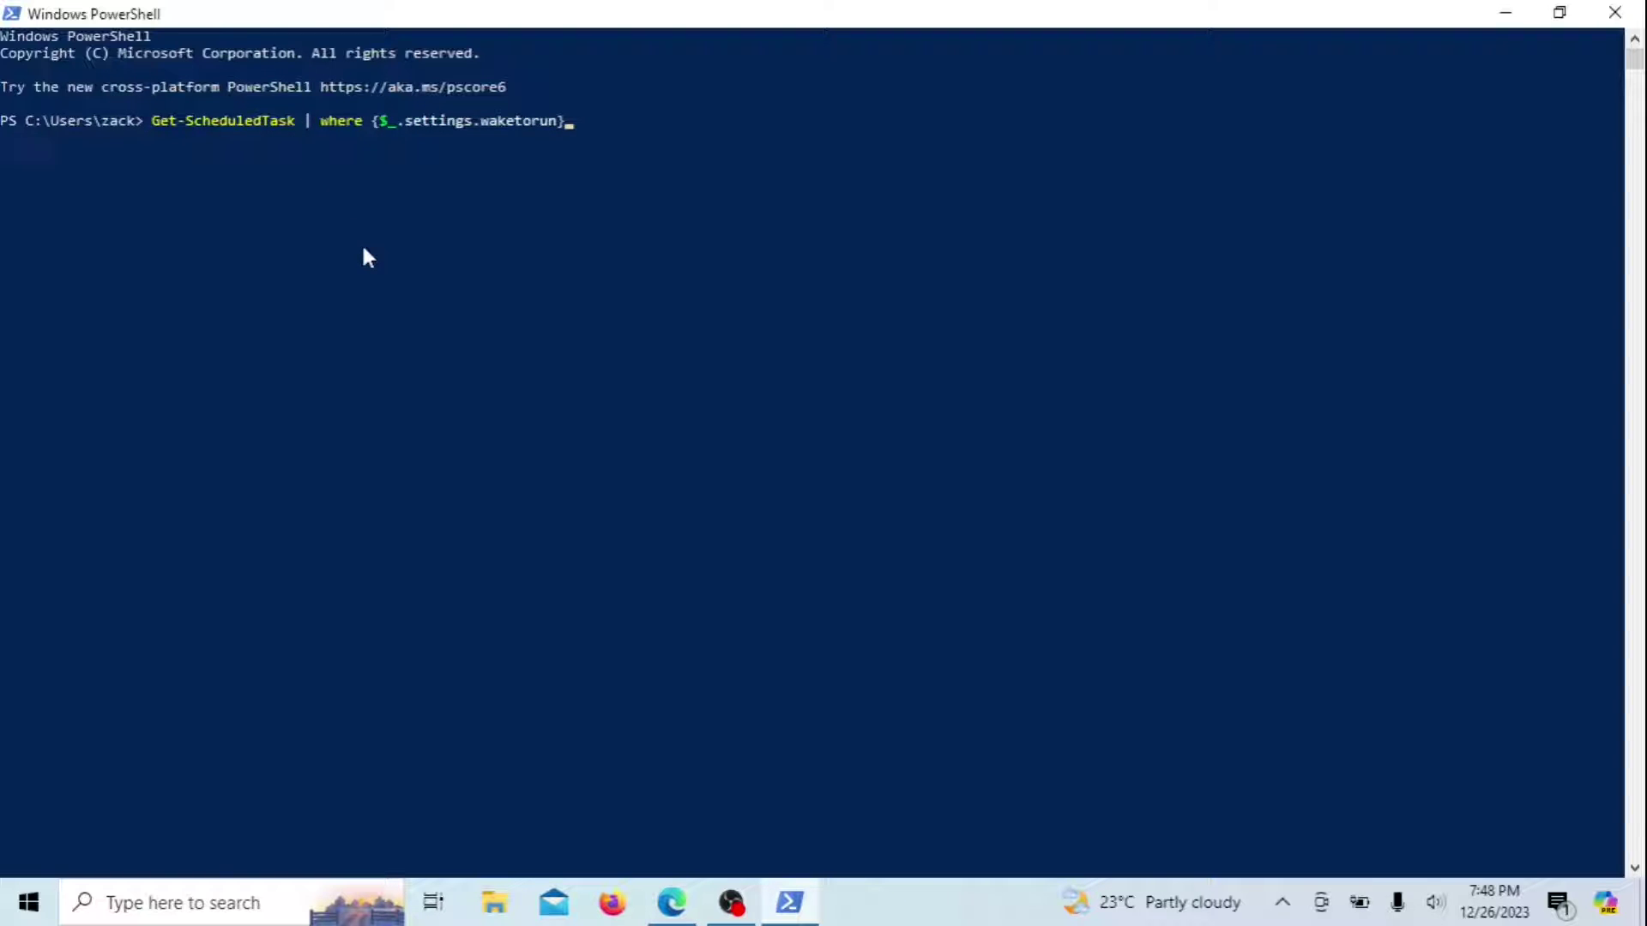
{"action": "key", "text": "Return"}
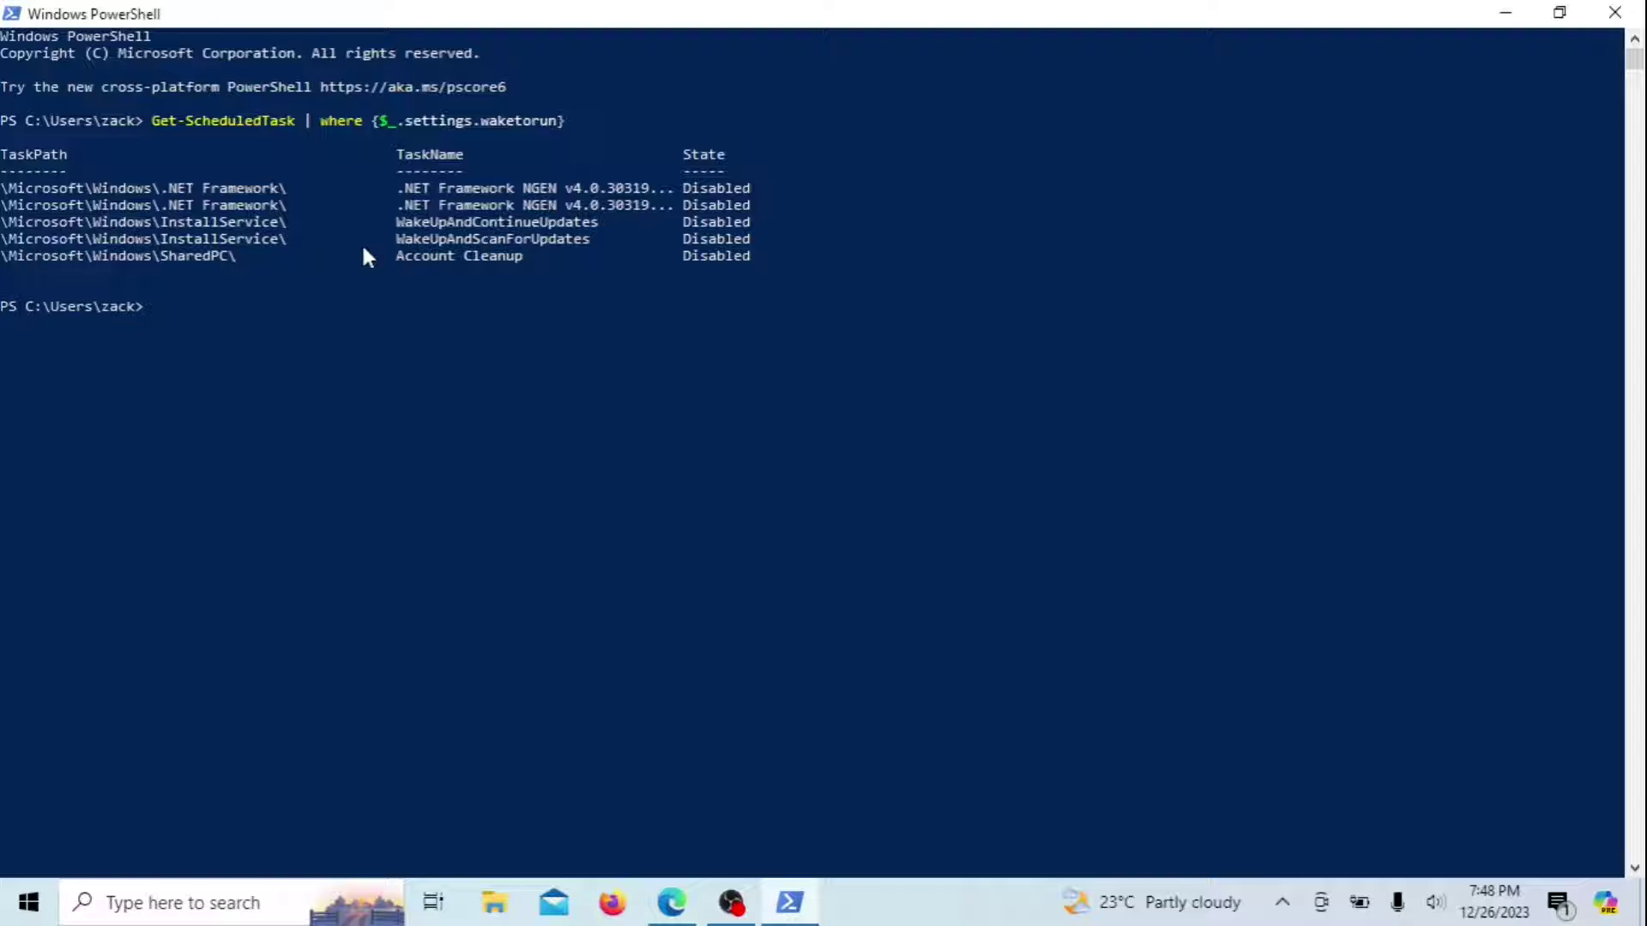
{"action": "left_click", "coordinate": [129, 902]}
Uncheck 'Wake the computer to run this task' on the Avast Software Overseer task's Conditions and confirm with OK
{"action": "type", "text": "tas"}
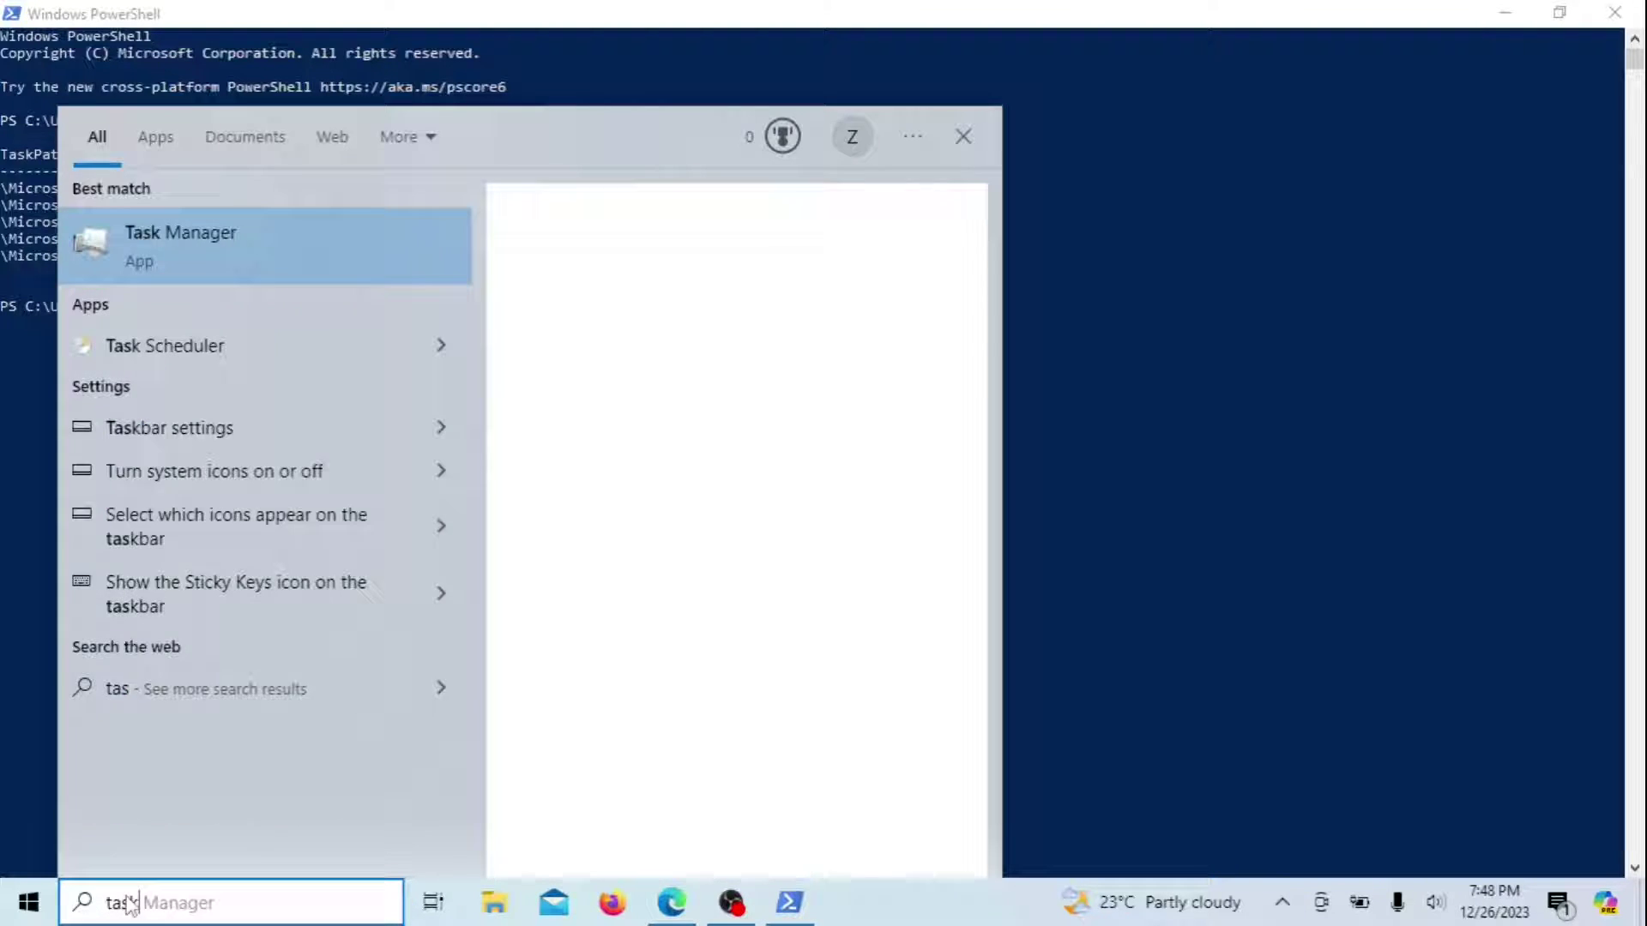
{"action": "type", "text": "k"}
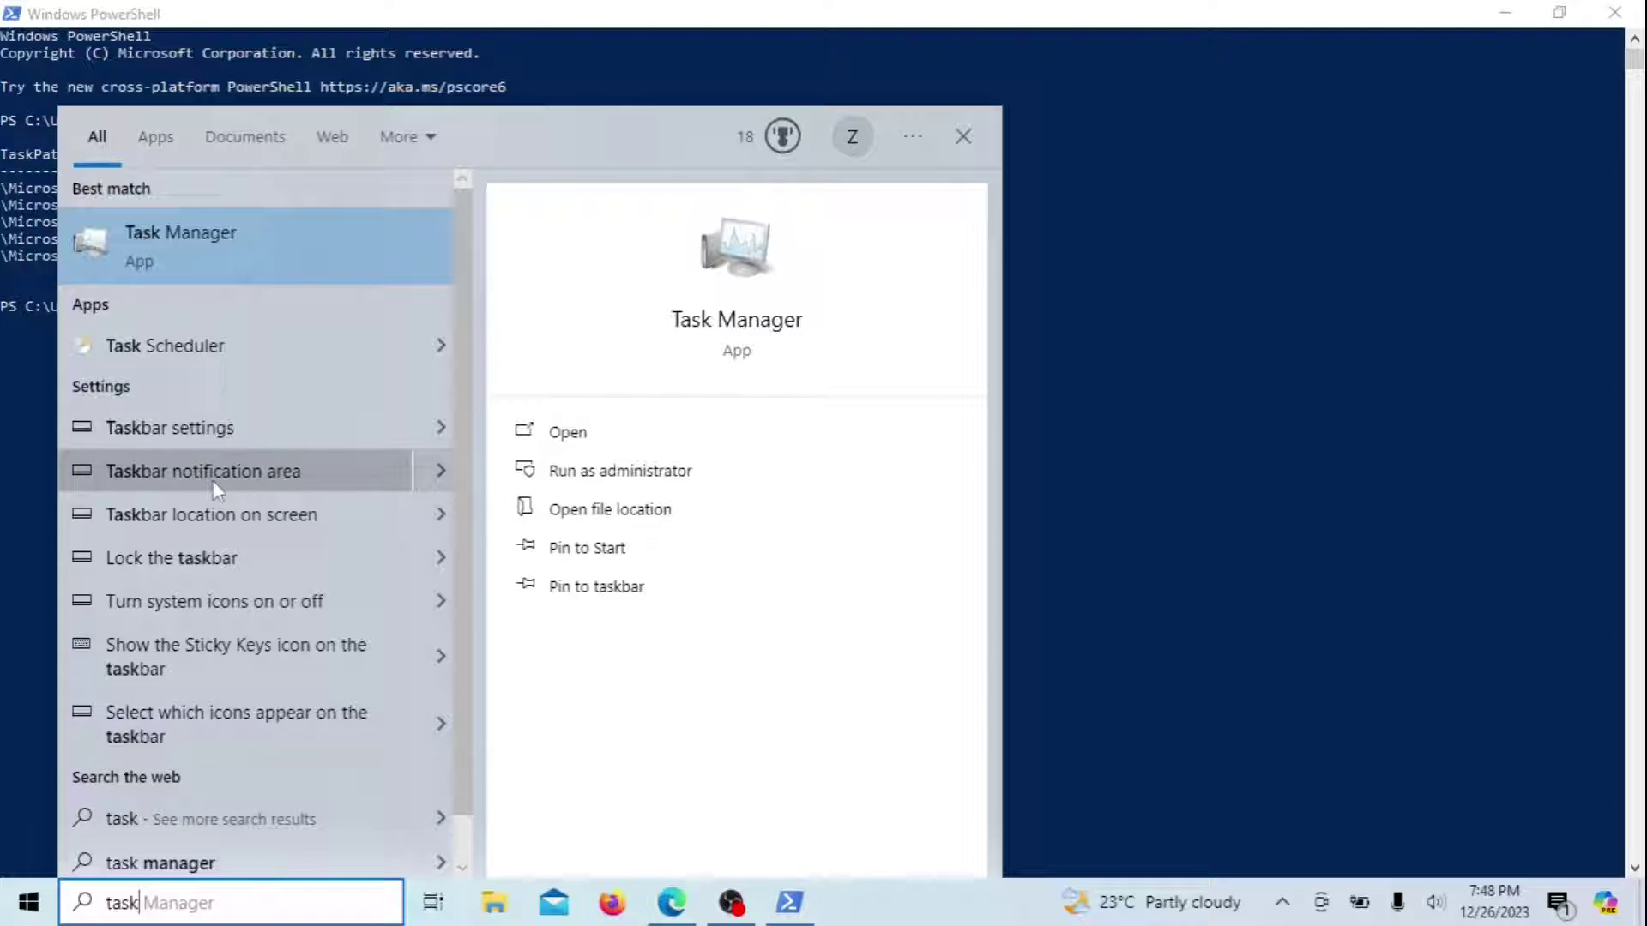
{"action": "left_click", "coordinate": [207, 352]}
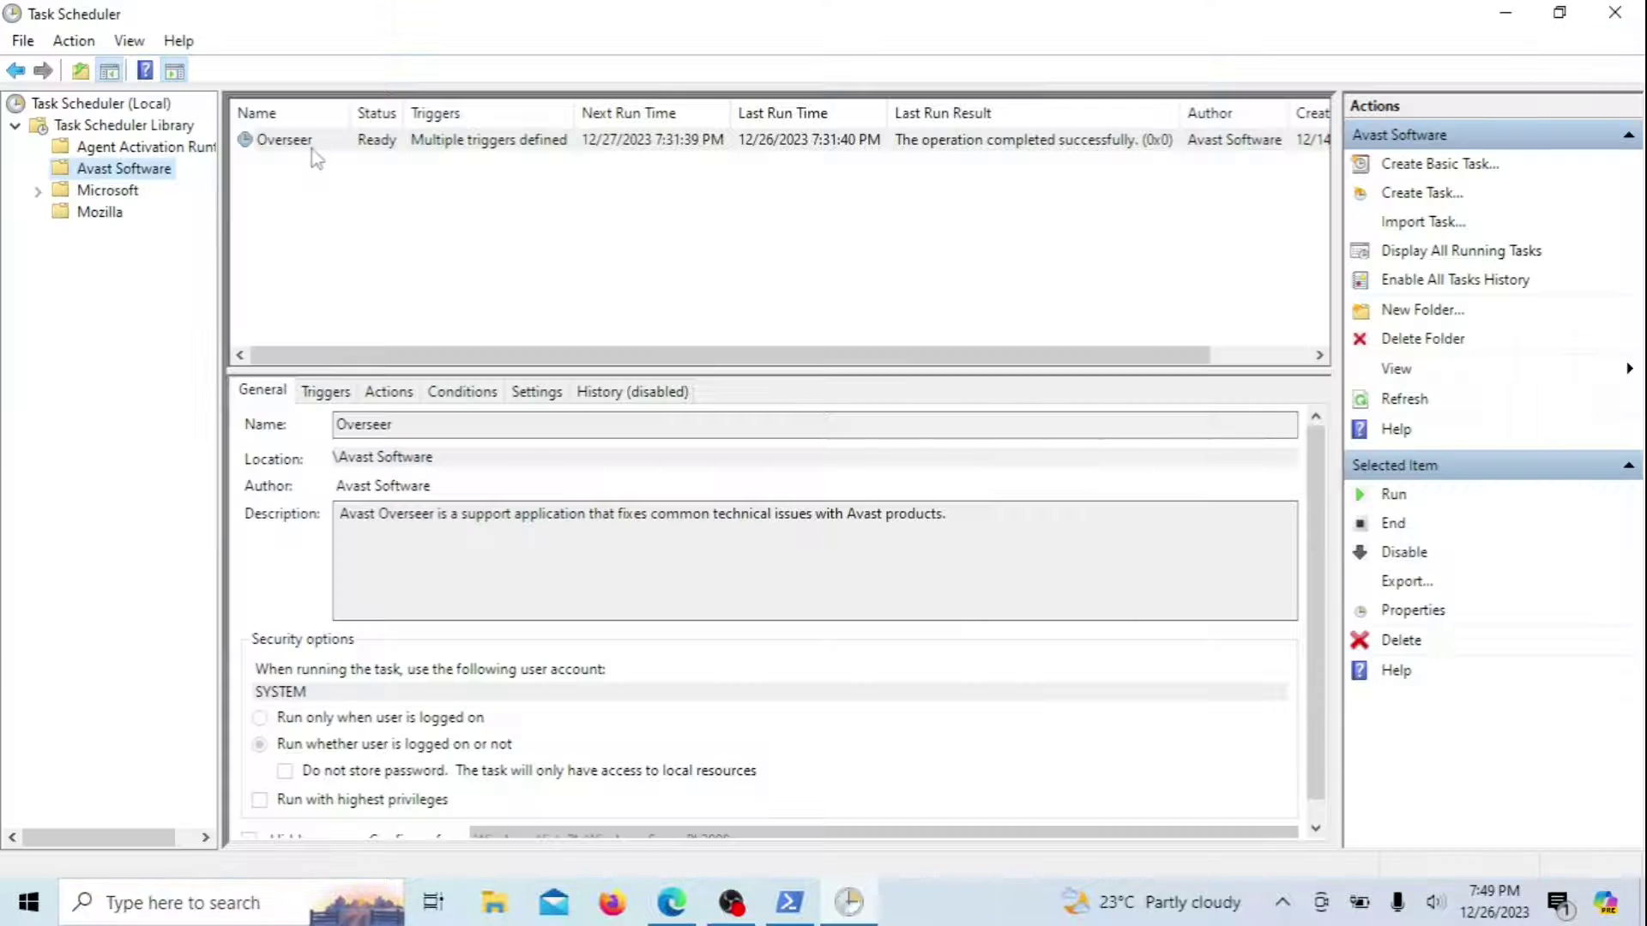
{"action": "left_click", "coordinate": [322, 150]}
{"action": "double_click", "coordinate": [324, 151]}
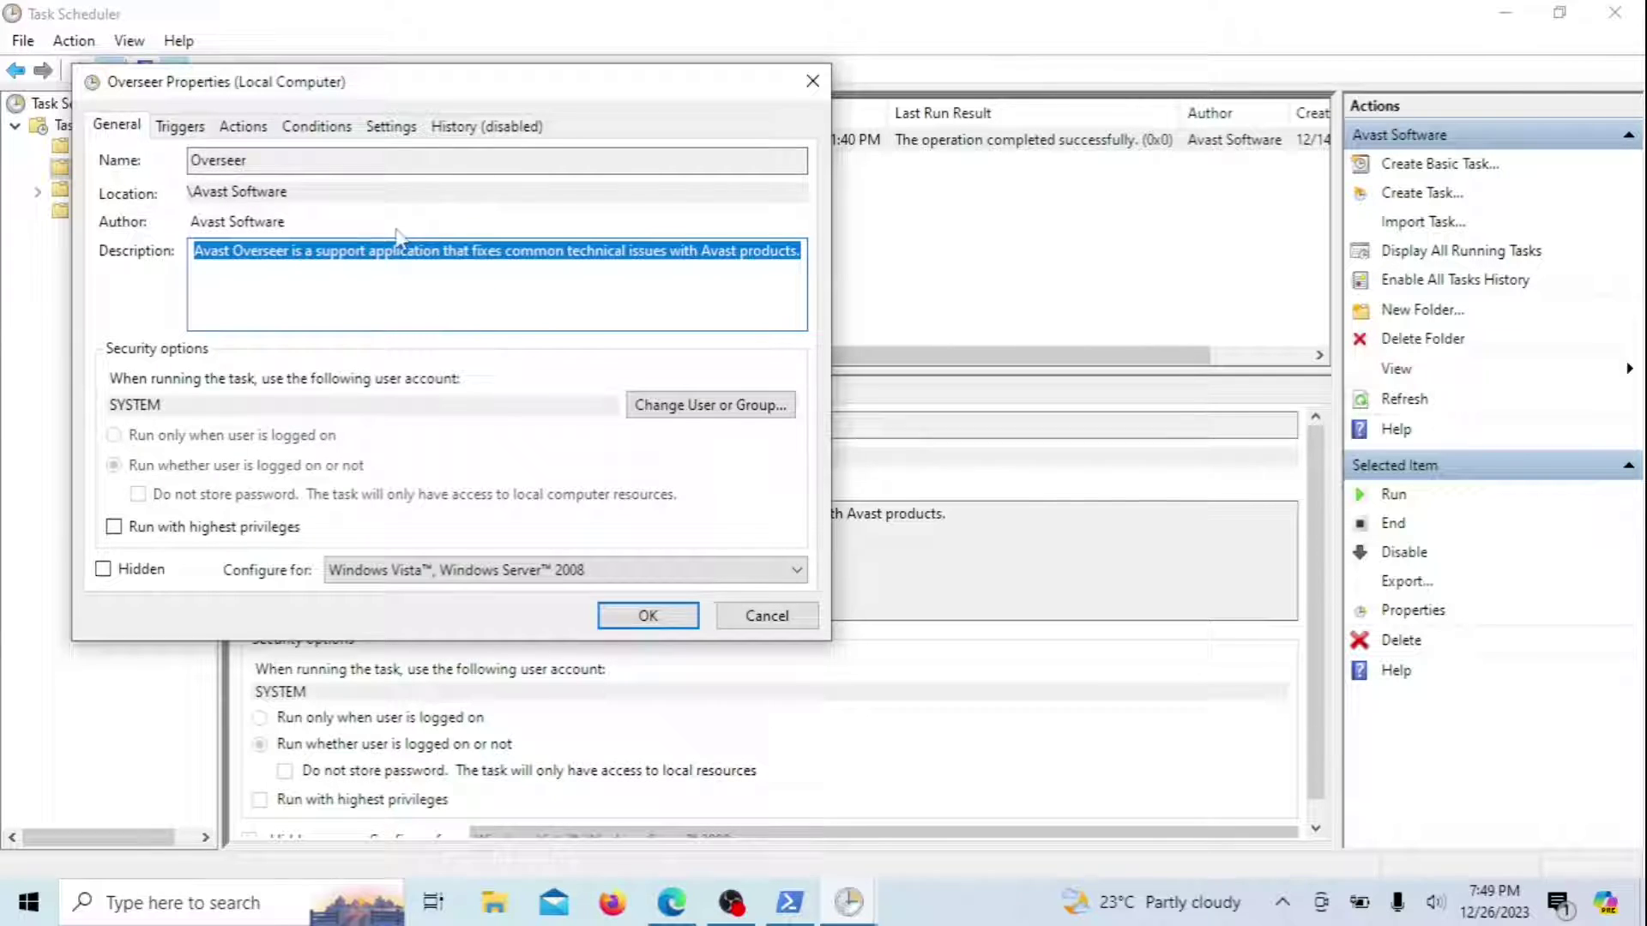
{"action": "left_click", "coordinate": [311, 135]}
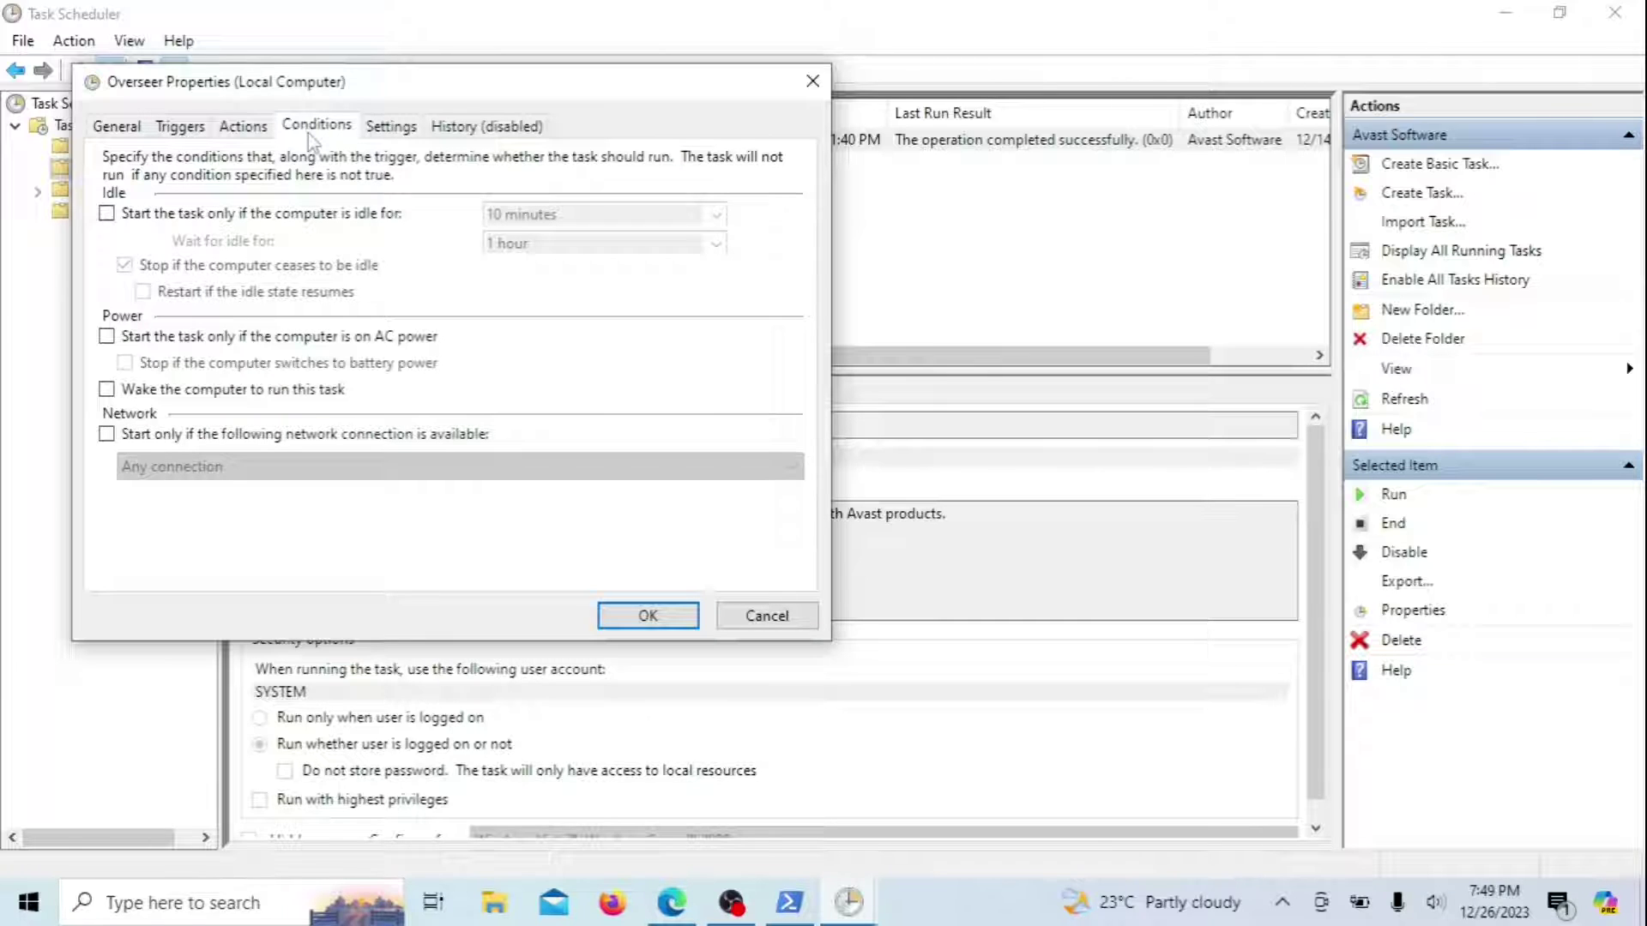
{"action": "left_click", "coordinate": [107, 390]}
{"action": "left_click", "coordinate": [112, 394]}
{"action": "left_click", "coordinate": [663, 620]}
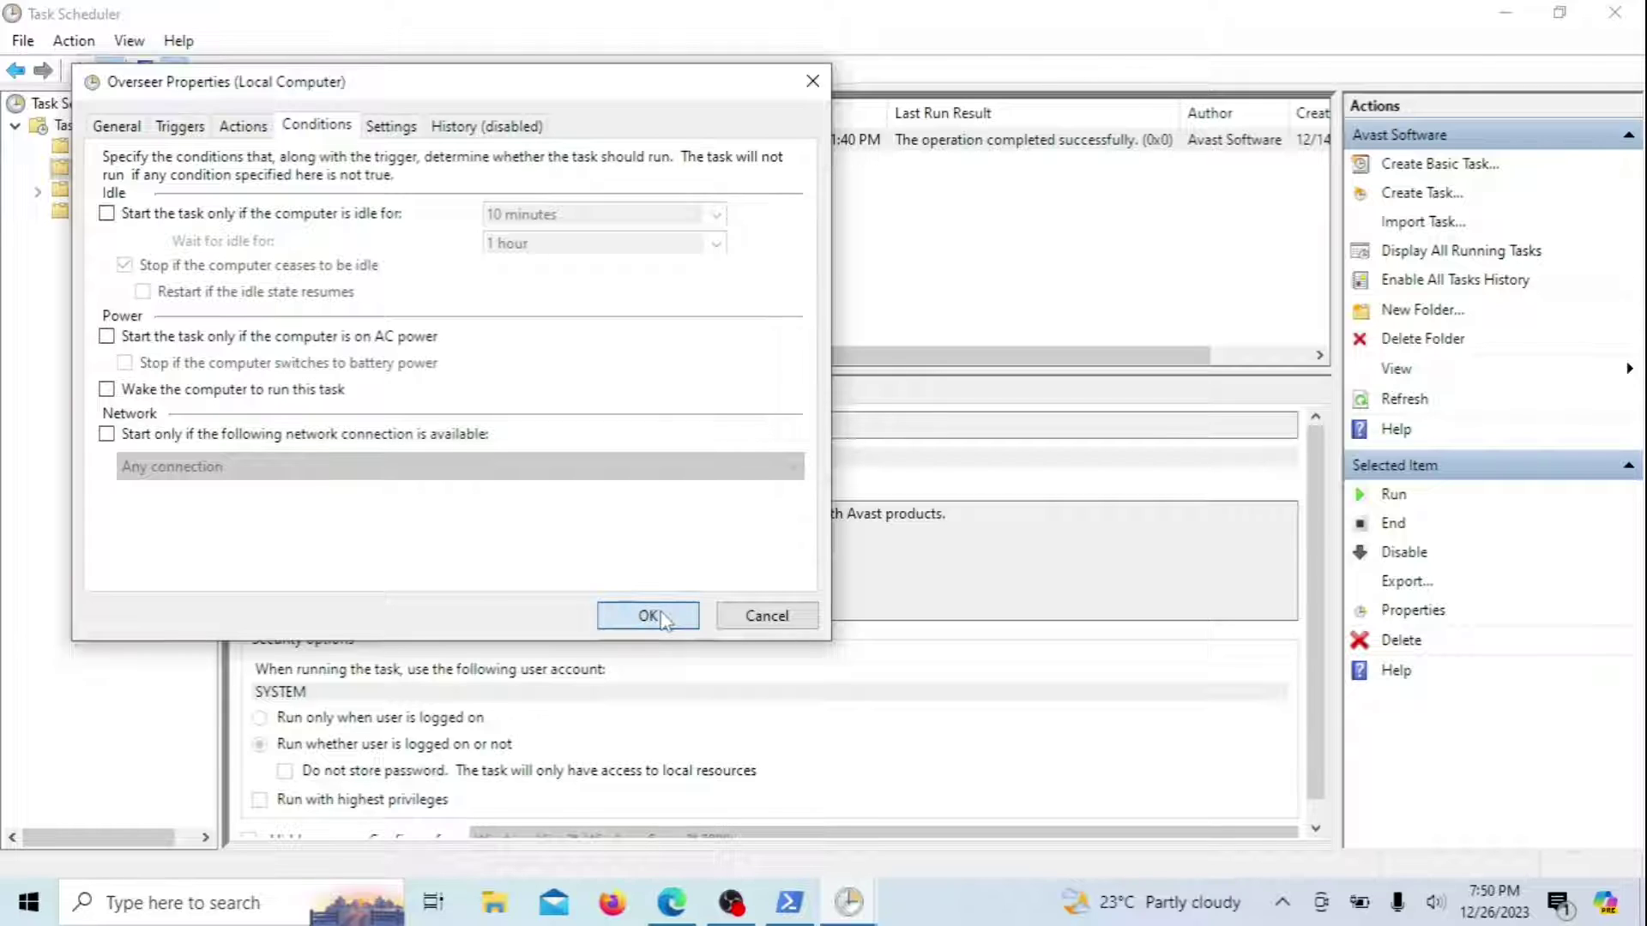